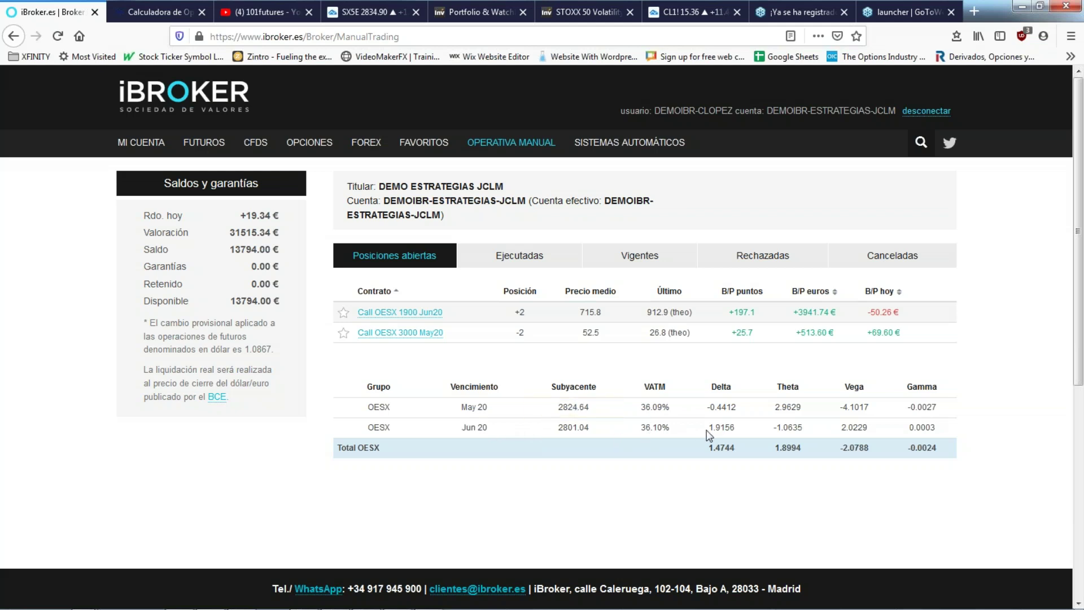
- Switch to the Excel workbook "blog buywrite call delta 30.xlsx" and move the EuroStoxx 3000 May option picture down, clear of the upper tables
{"action": "left_click_drag", "start_coordinate": [713, 428], "coordinate": [737, 434]}
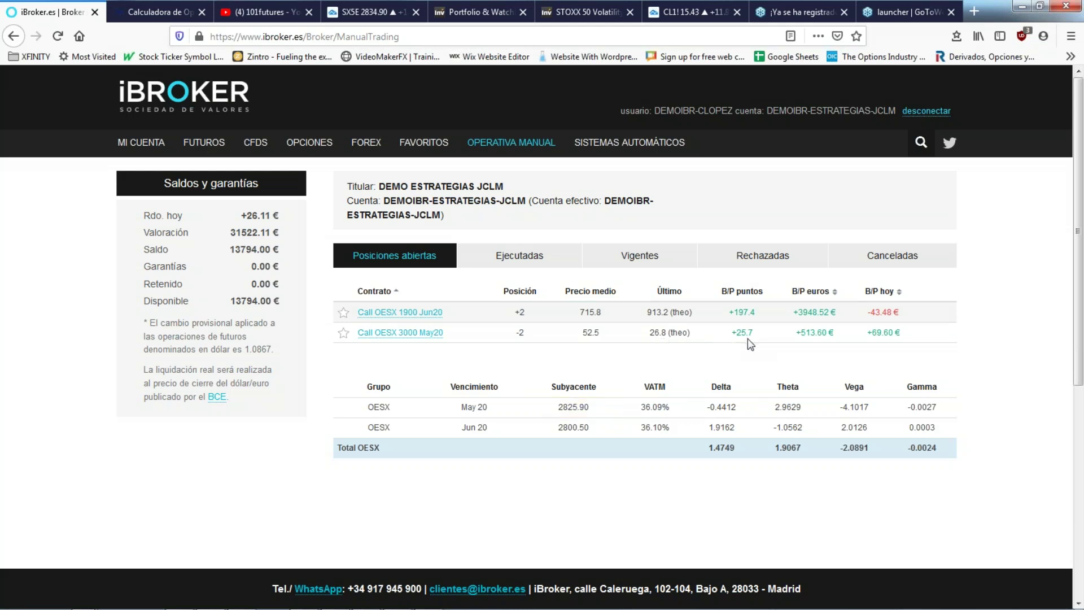
{"action": "mouse_move", "coordinate": [203, 603]}
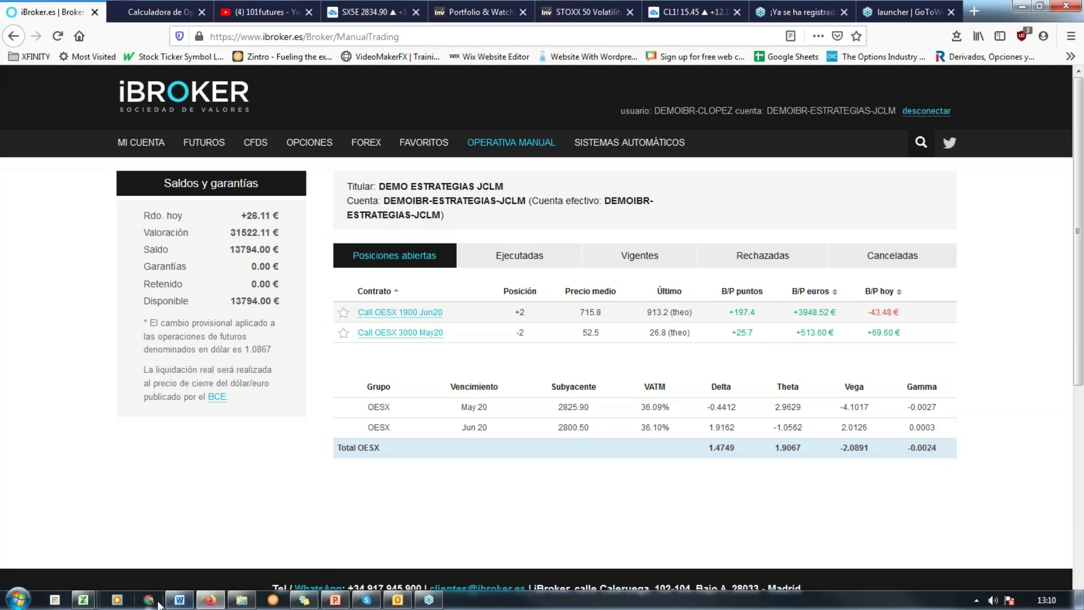
{"action": "mouse_move", "coordinate": [85, 601]}
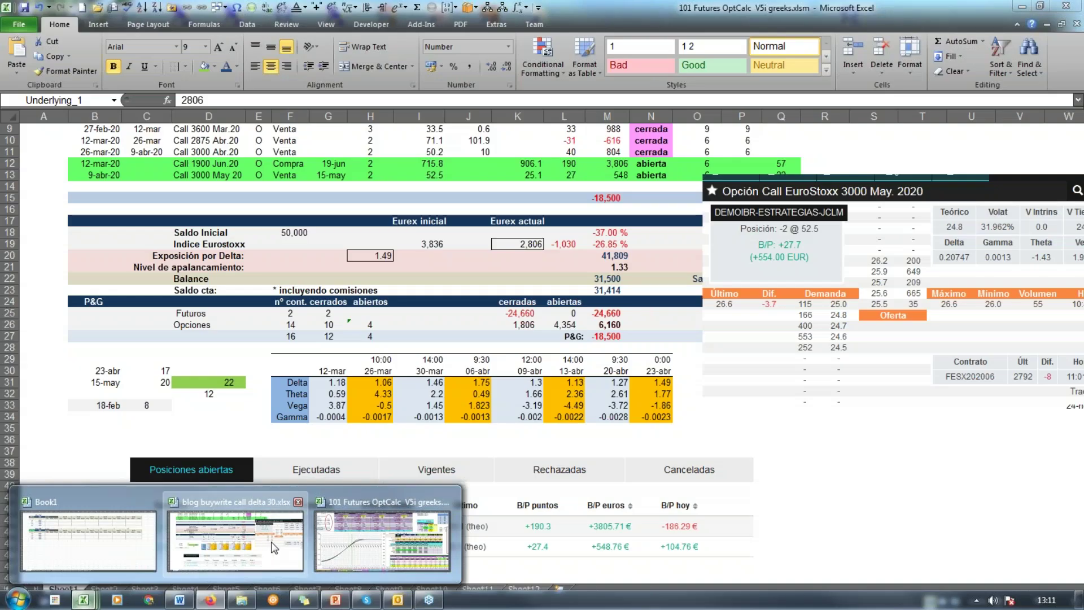
{"action": "left_click", "coordinate": [243, 548]}
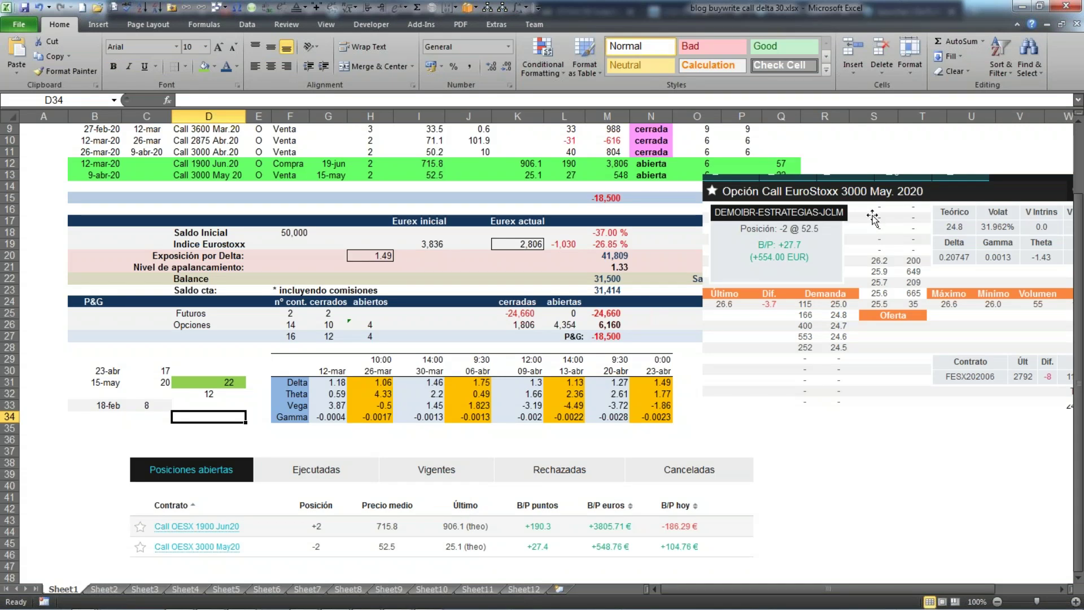
{"action": "left_click_drag", "start_coordinate": [859, 191], "coordinate": [925, 368]}
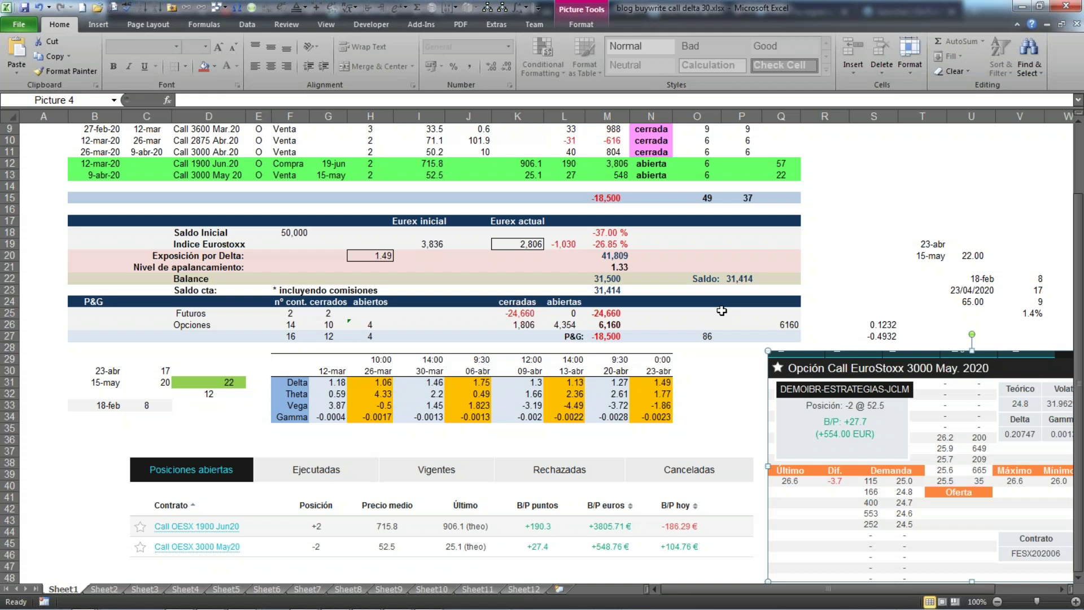
- Examine the open Call 1900 Jun.20 and Call 3000 May 20 rows: expiry, opening price, valuation price and point difference
{"action": "scroll", "coordinate": [765, 343], "scroll_direction": "up", "scroll_amount": 3}
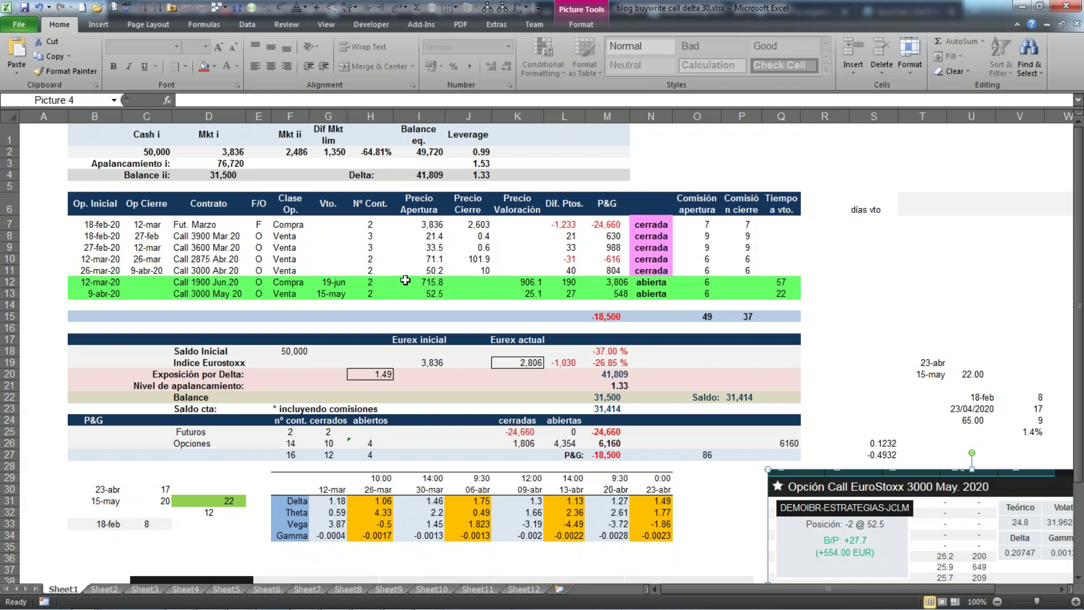
{"action": "left_click", "coordinate": [208, 283]}
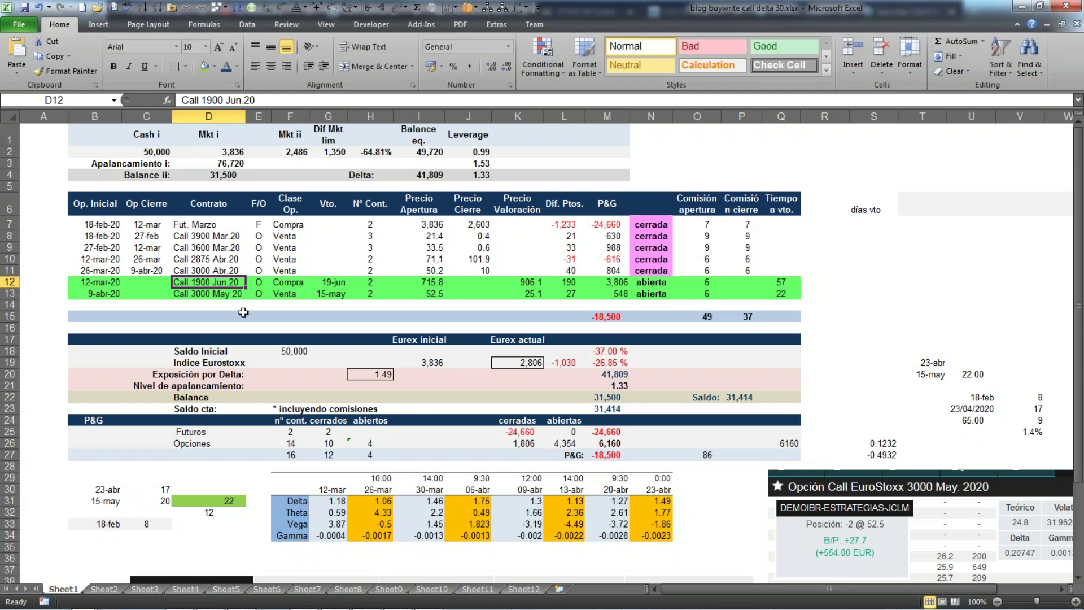
{"action": "left_click", "coordinate": [329, 283]}
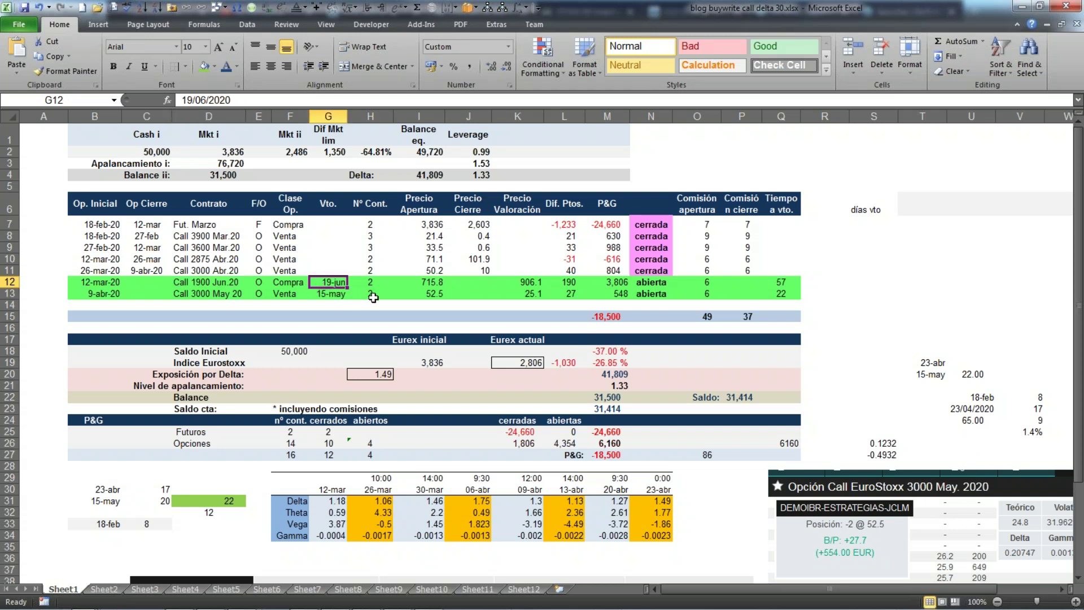
{"action": "left_click", "coordinate": [438, 282]}
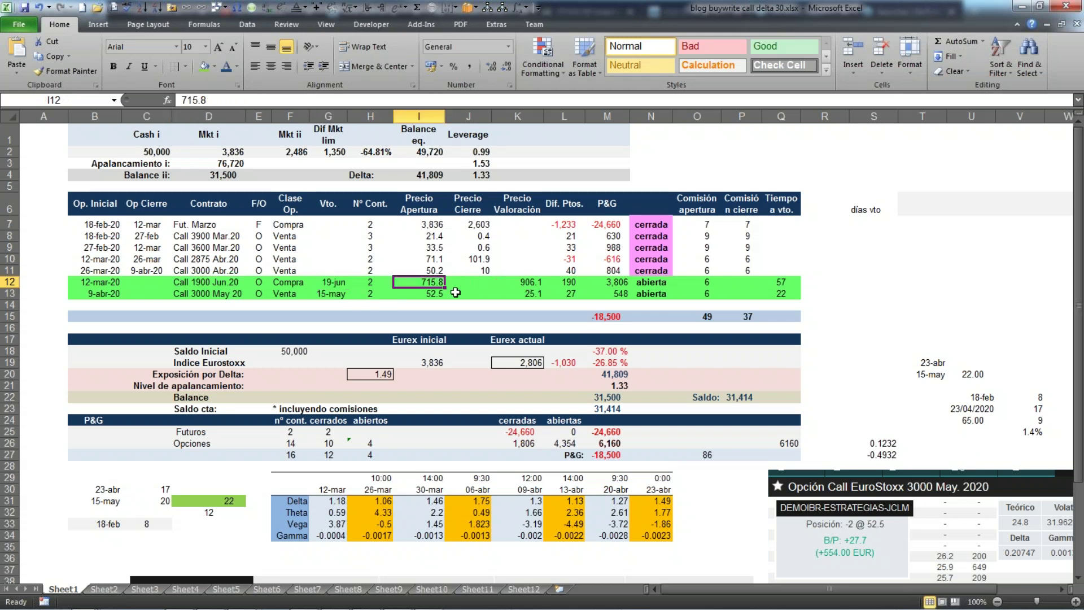
{"action": "left_click", "coordinate": [532, 283]}
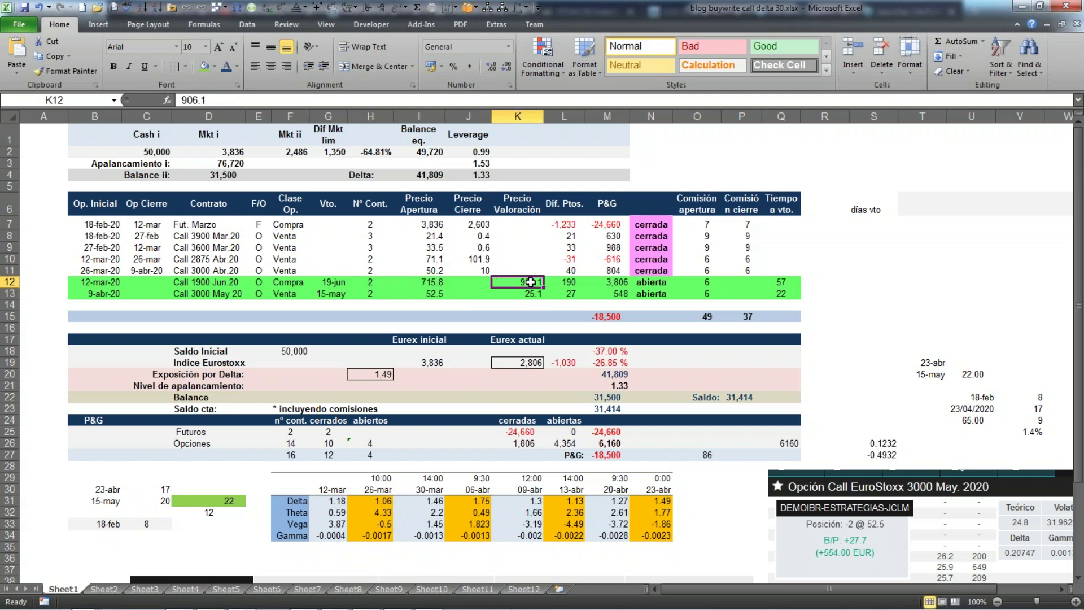
{"action": "left_click", "coordinate": [569, 285]}
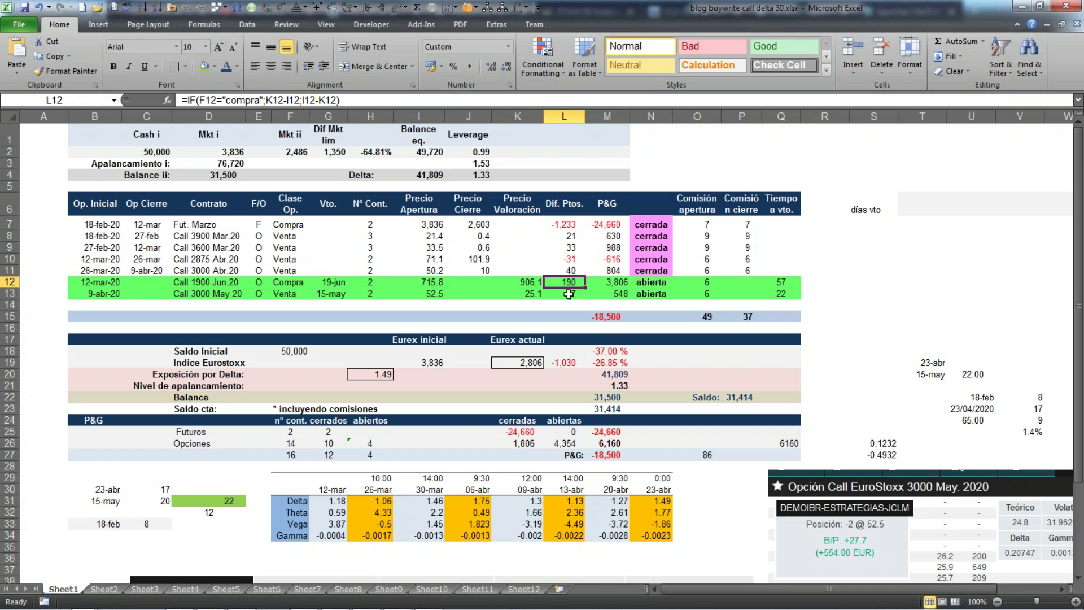
{"action": "left_click", "coordinate": [433, 293]}
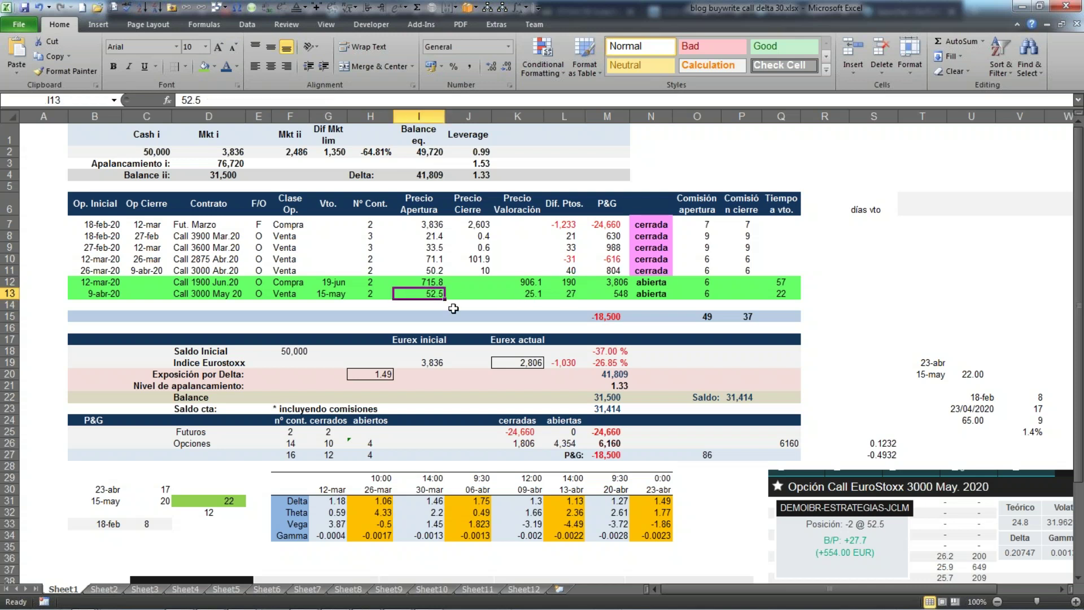
{"action": "left_click", "coordinate": [535, 295]}
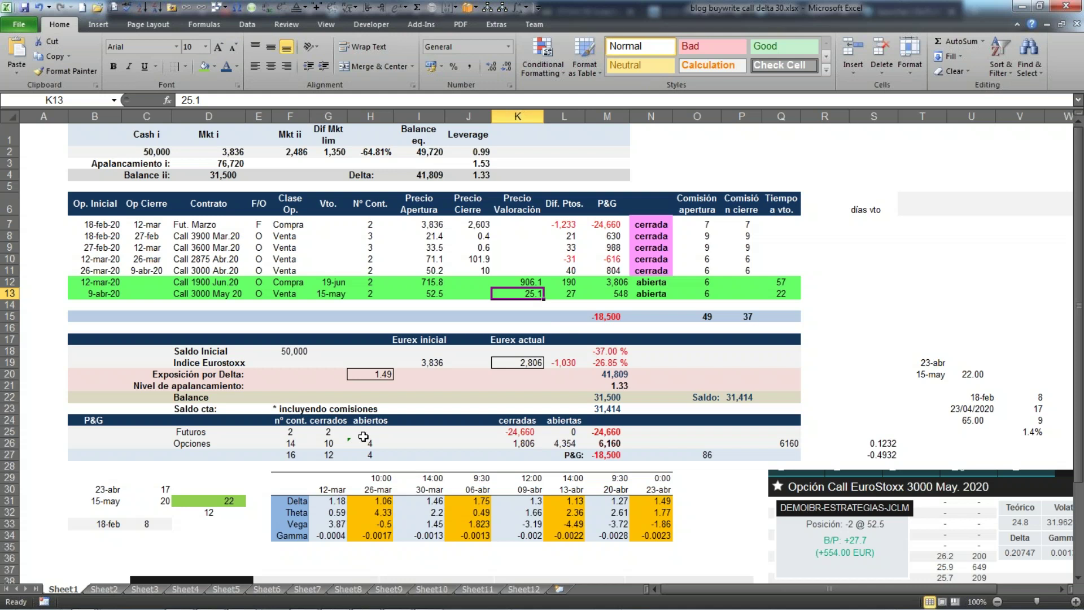
- Check the total, closed and open option contract counts against the contract numbers of the two open calls
{"action": "left_click", "coordinate": [290, 443]}
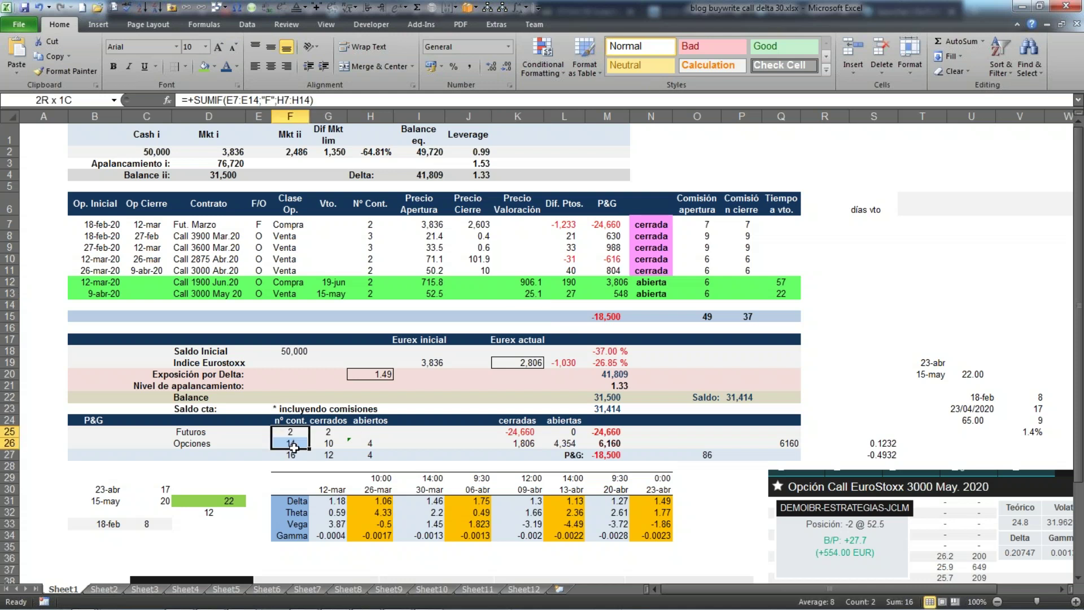
{"action": "left_click", "coordinate": [328, 443]}
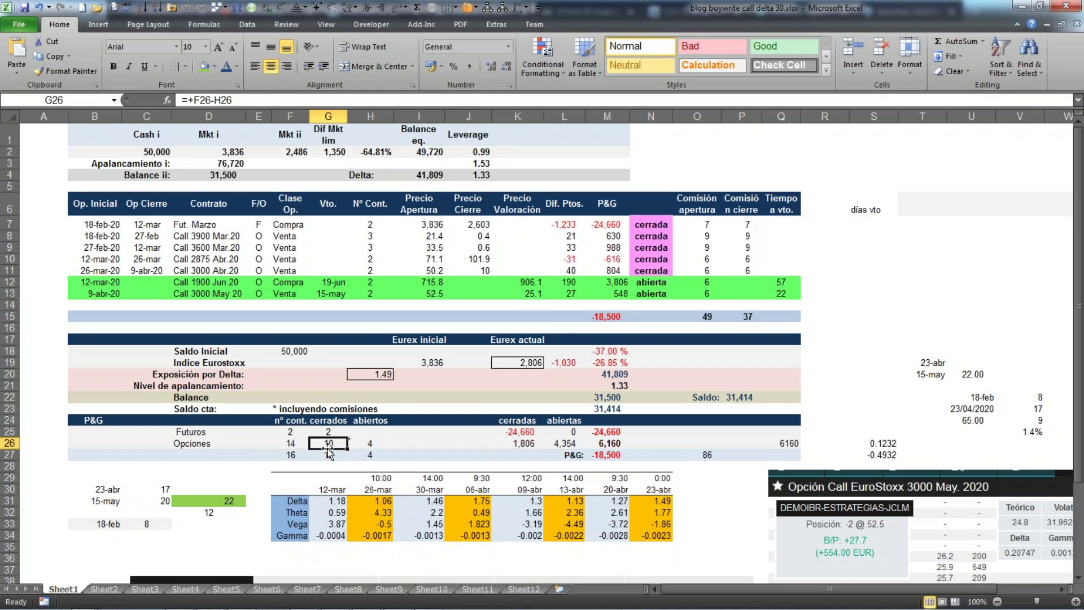
{"action": "left_click", "coordinate": [377, 446]}
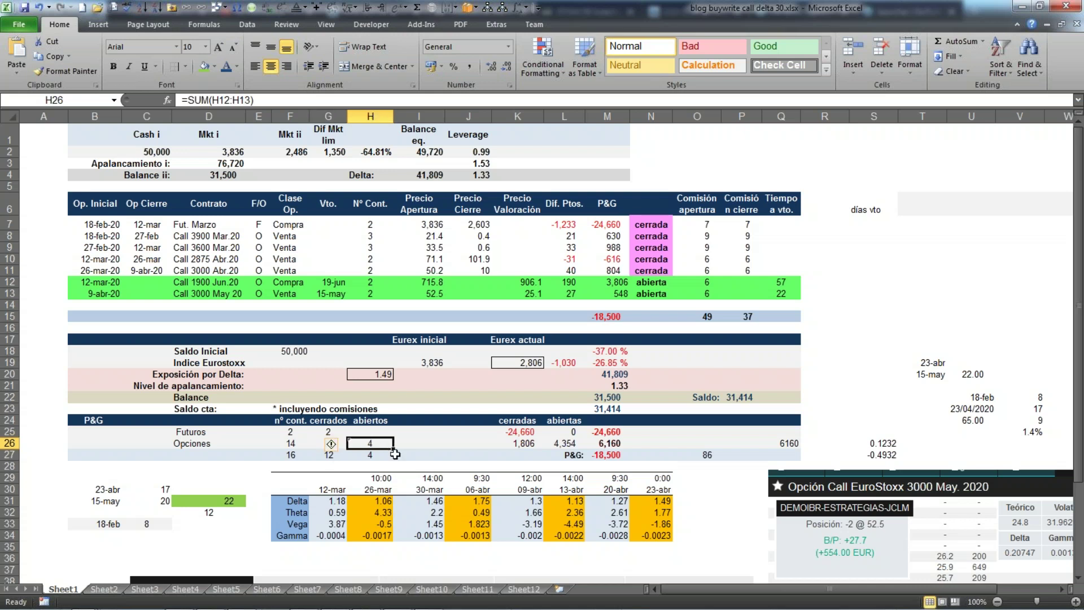
{"action": "left_click", "coordinate": [367, 285]}
{"action": "left_click", "coordinate": [374, 297]}
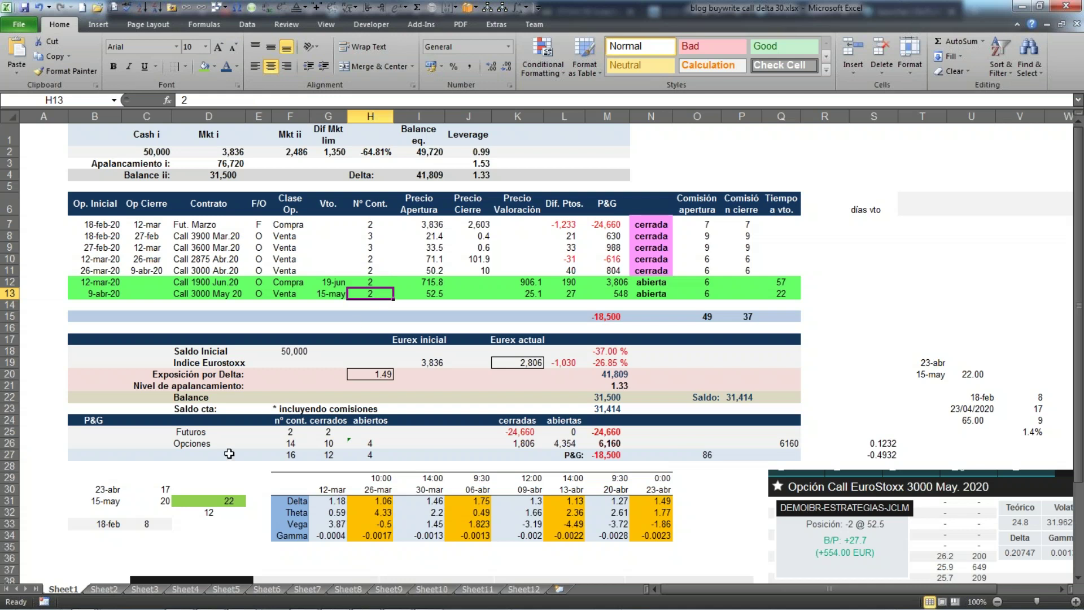
- Review today's date, the sold May call's expiry date and the formula for the days remaining between them
{"action": "left_click", "coordinate": [101, 491]}
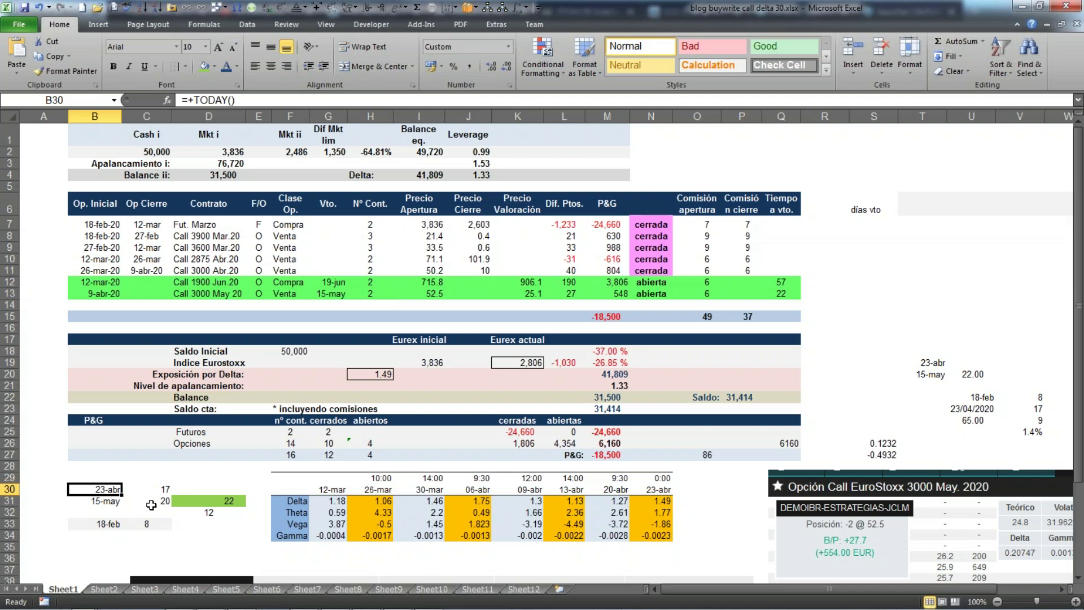
{"action": "left_click", "coordinate": [106, 501]}
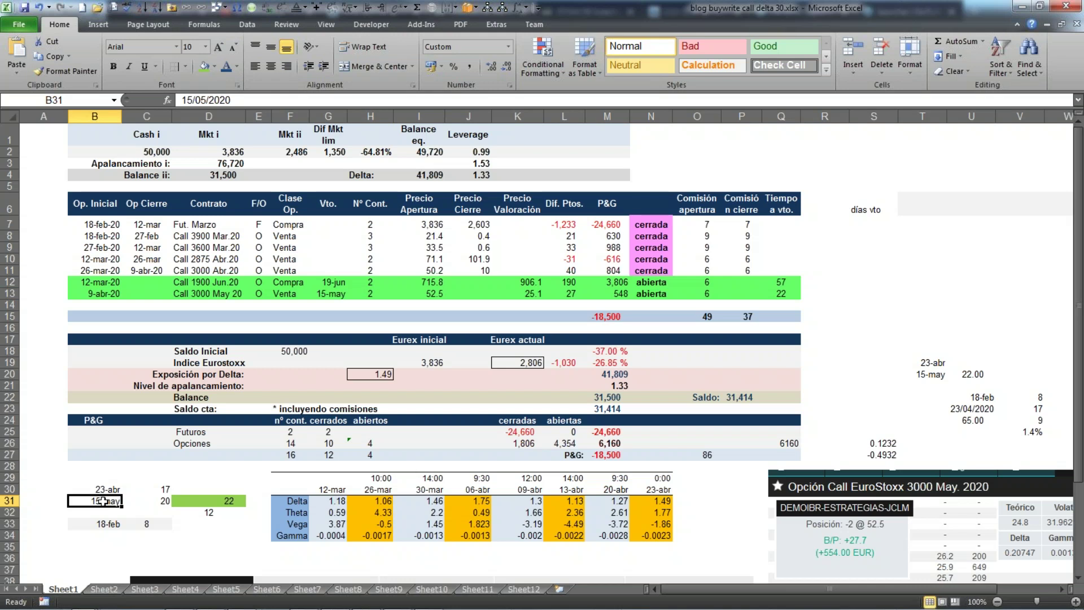
{"action": "left_click", "coordinate": [316, 293]}
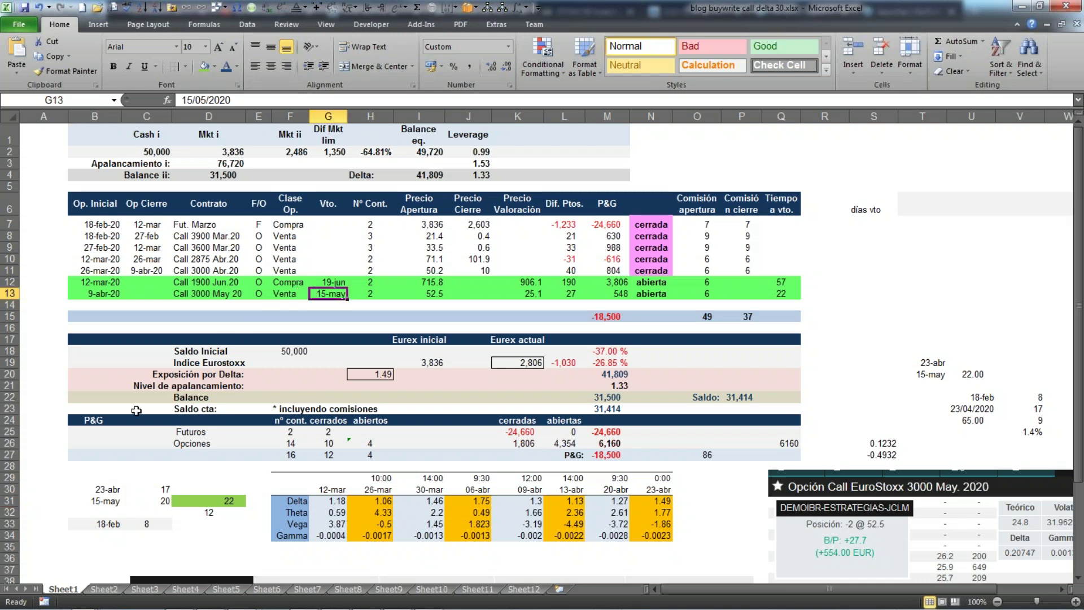
{"action": "left_click", "coordinate": [229, 500]}
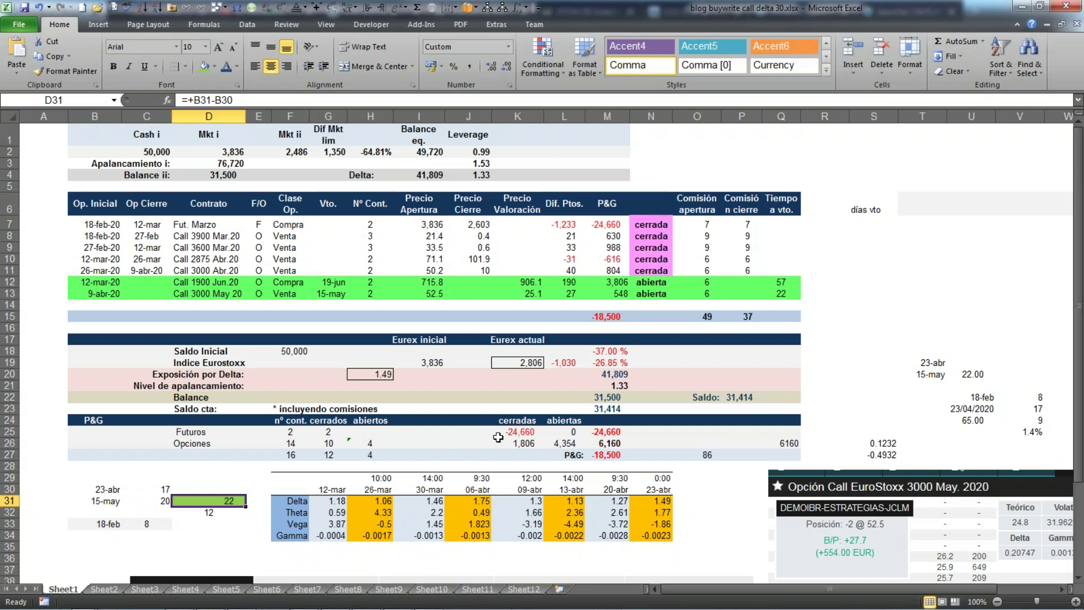
- Switch to iBroker in Firefox and open the options overview for indices
{"action": "mouse_move", "coordinate": [180, 608]}
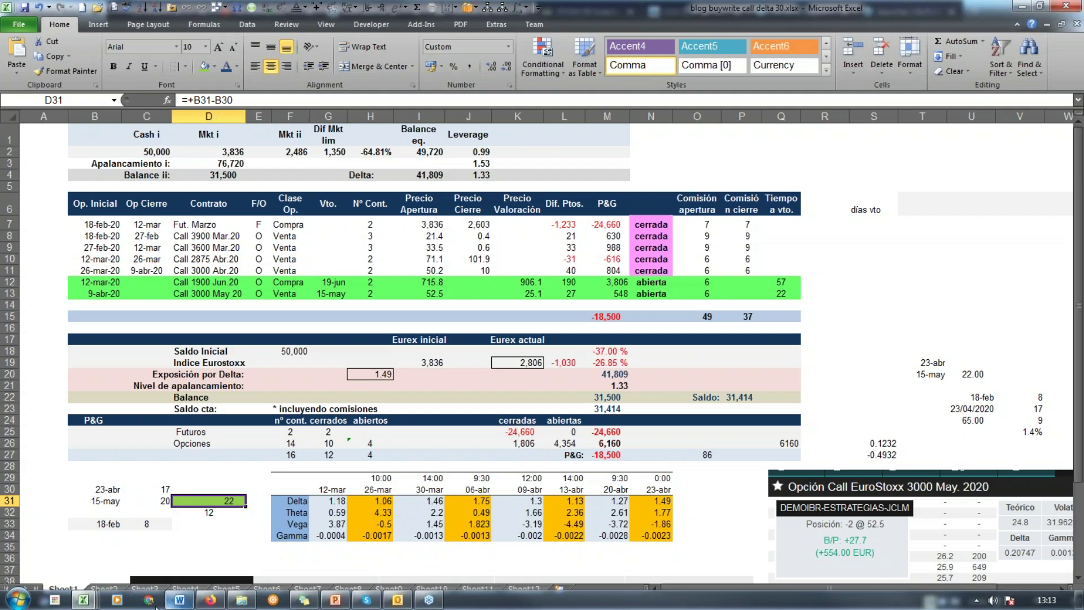
{"action": "left_click", "coordinate": [213, 603]}
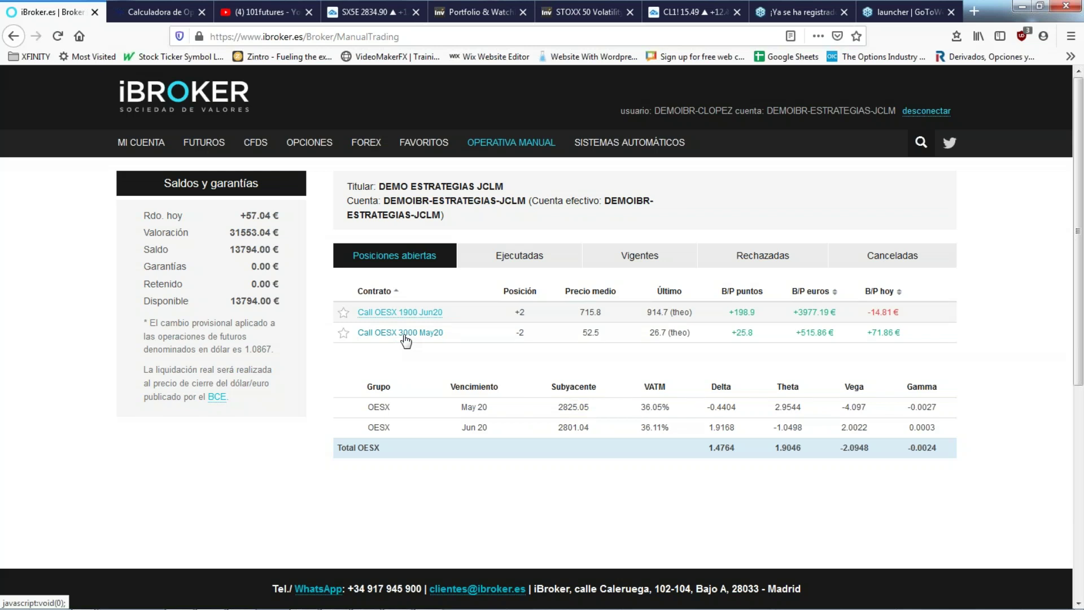
{"action": "left_click", "coordinate": [308, 148]}
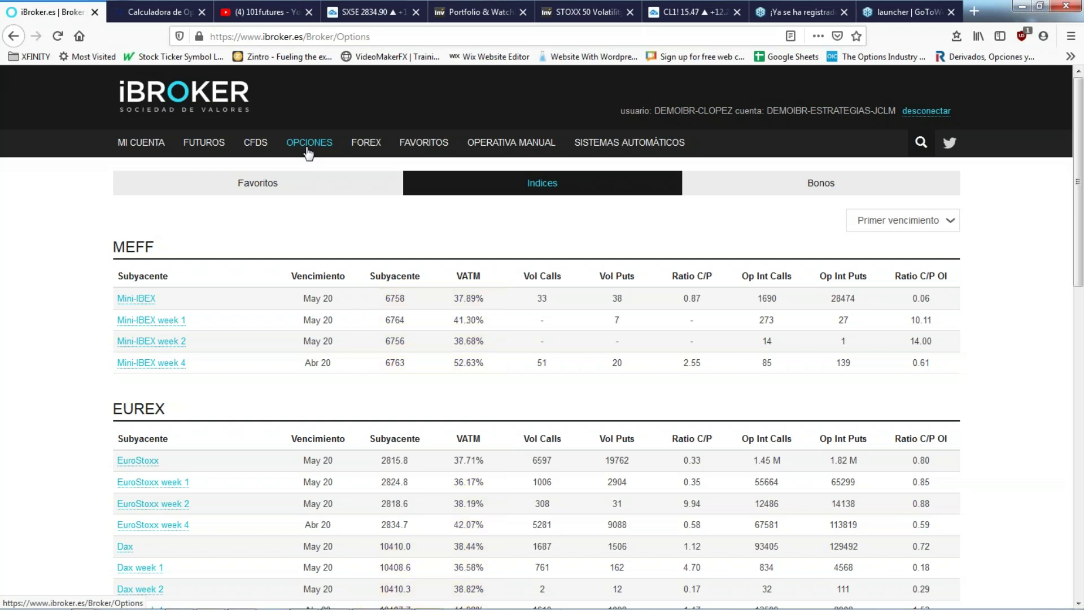
- Open ibroker.es in a new browser tab and go to the site's blog
{"action": "left_click", "coordinate": [155, 10]}
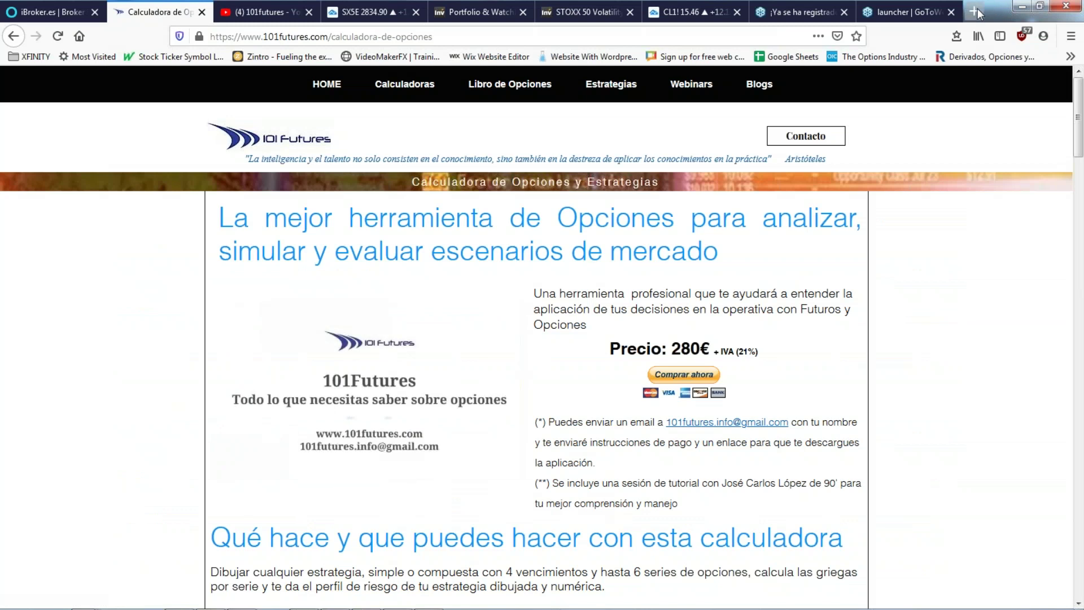
{"action": "left_click", "coordinate": [975, 12]}
{"action": "left_click", "coordinate": [525, 39]}
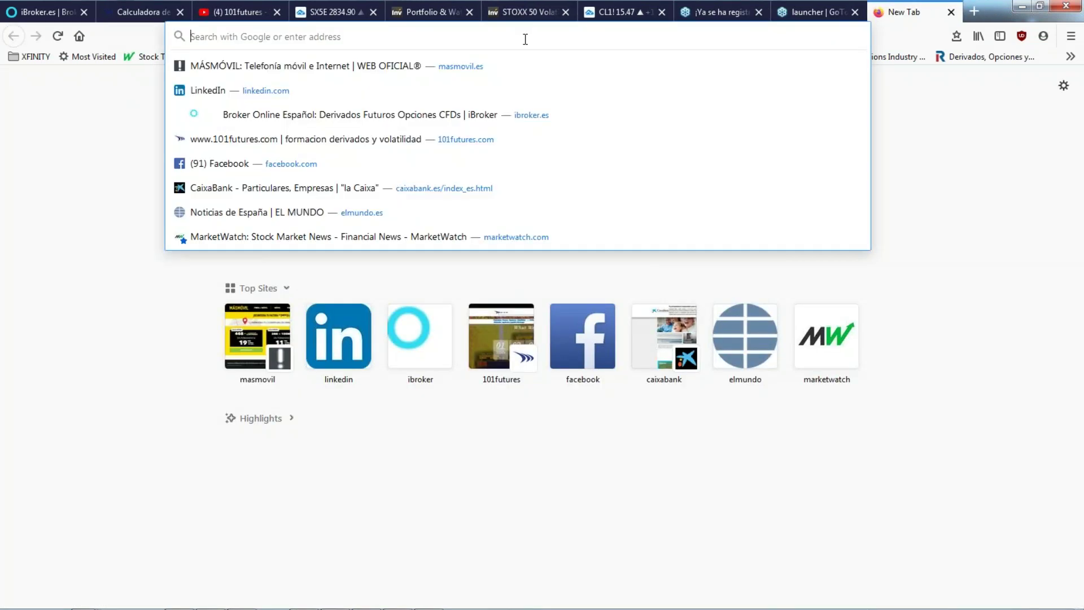
{"action": "type", "text": "ibroker.es"}
{"action": "key", "text": "Return"}
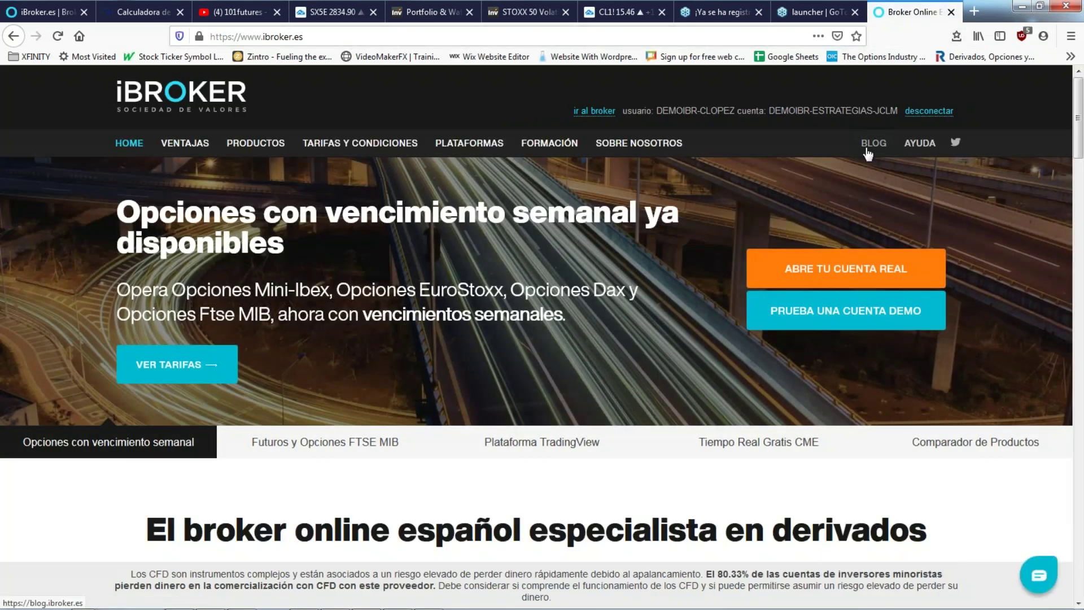
{"action": "left_click", "coordinate": [874, 143]}
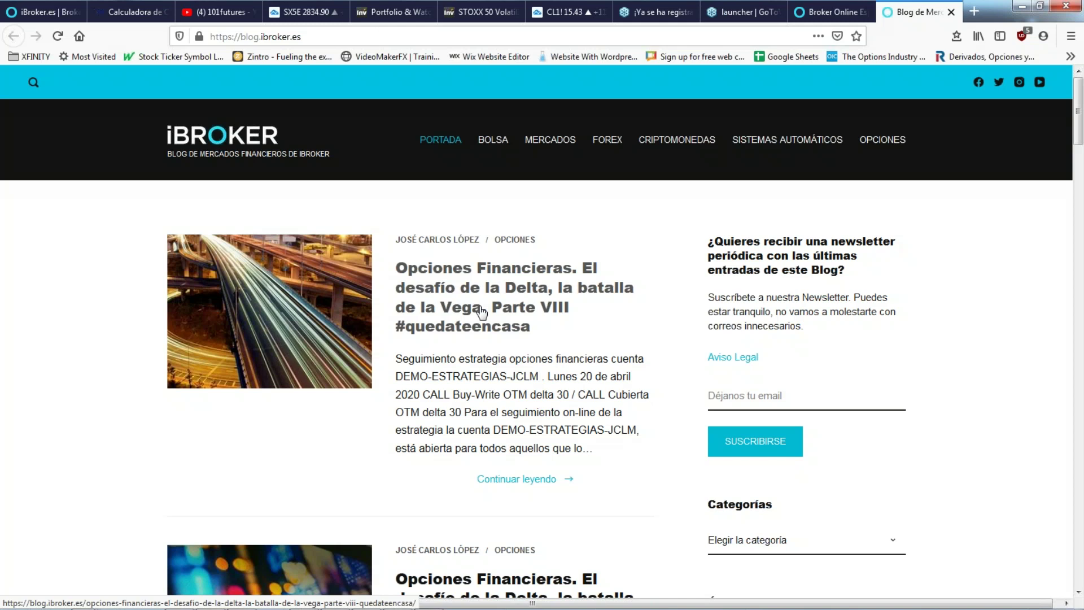
- Open the blog article "El desafío de la Delta, la batalla de la Vega. Parte VIII" and read to its Call Buy-Write OTM delta 30 section
{"action": "left_click", "coordinate": [481, 312]}
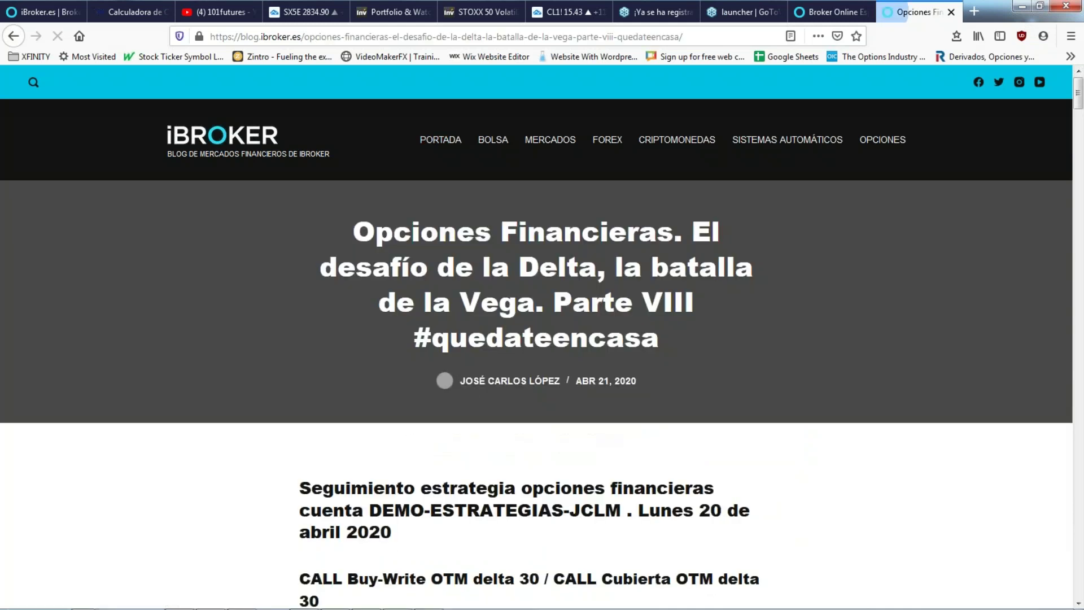
{"action": "scroll", "coordinate": [475, 305], "scroll_direction": "down", "scroll_amount": 3}
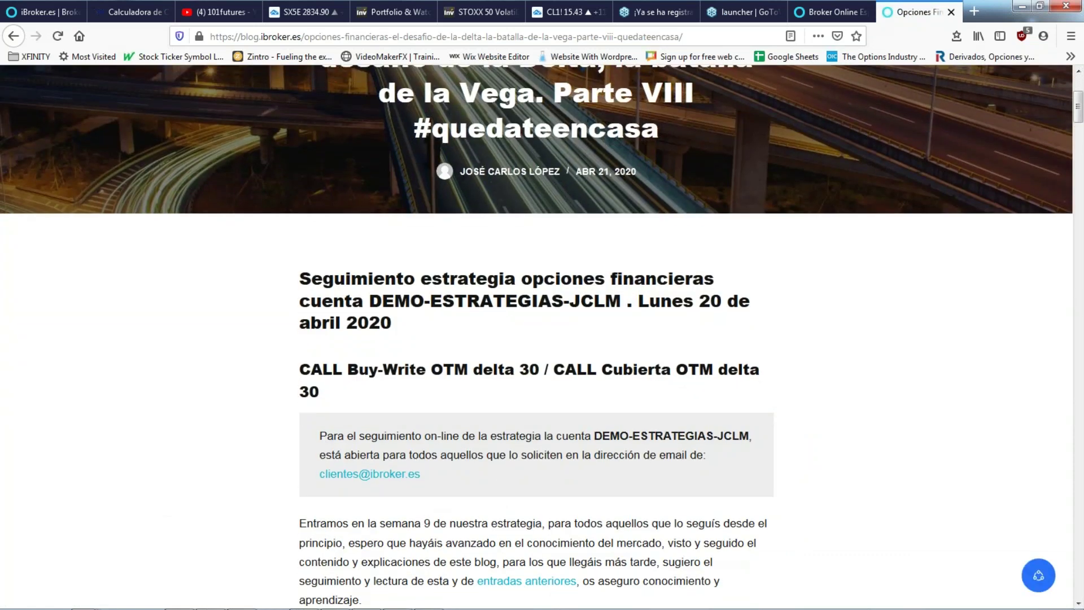
{"action": "scroll", "coordinate": [542, 336], "scroll_direction": "down", "scroll_amount": 4}
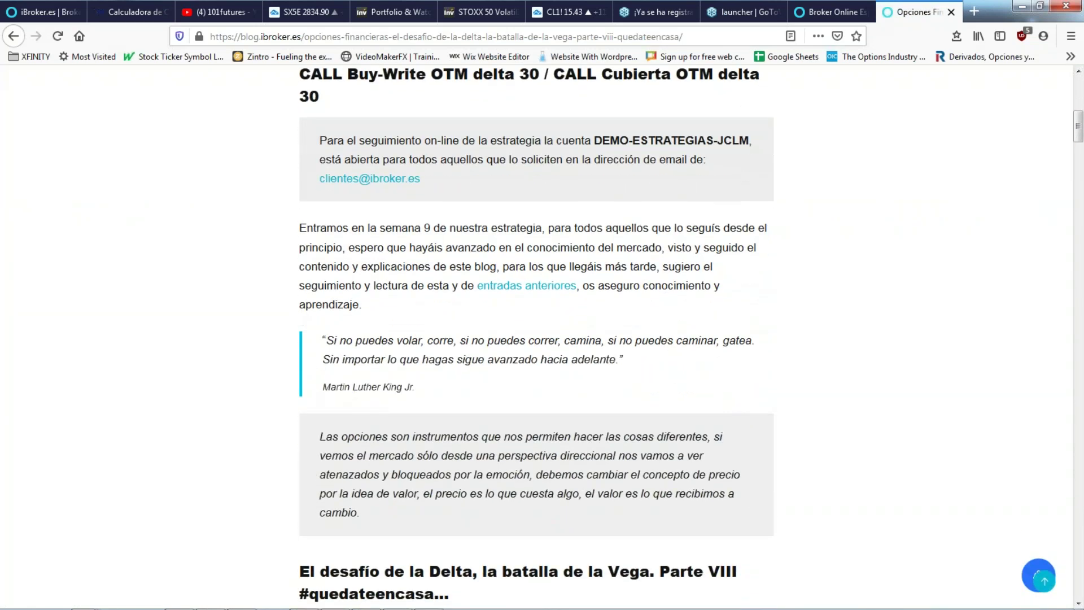
{"action": "scroll", "coordinate": [476, 305], "scroll_direction": "down", "scroll_amount": 3}
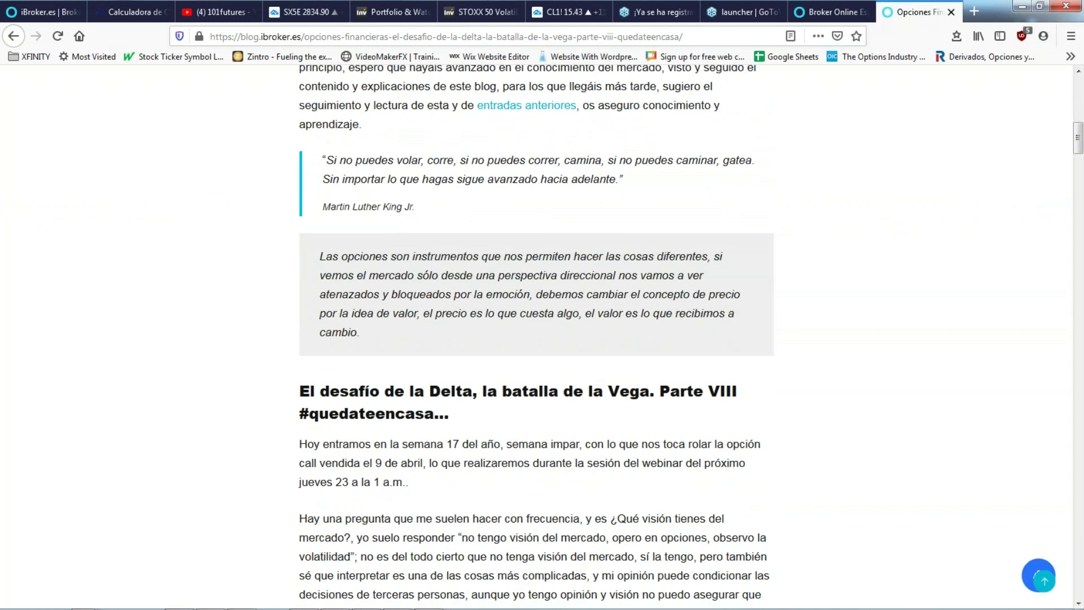
{"action": "scroll", "coordinate": [477, 303], "scroll_direction": "down", "scroll_amount": 1}
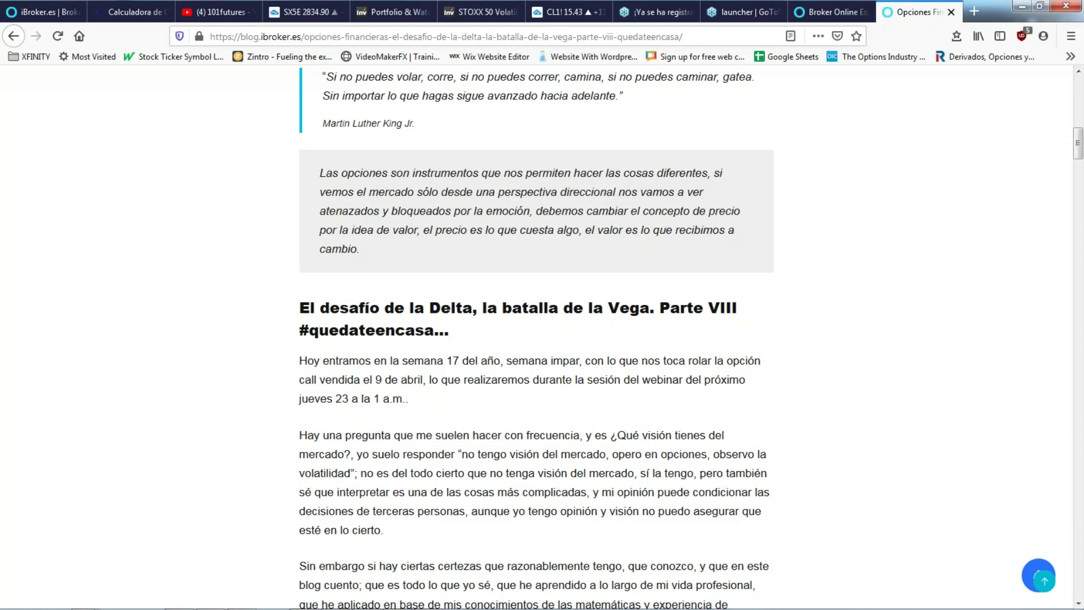
{"action": "scroll", "coordinate": [476, 307], "scroll_direction": "down", "scroll_amount": 8}
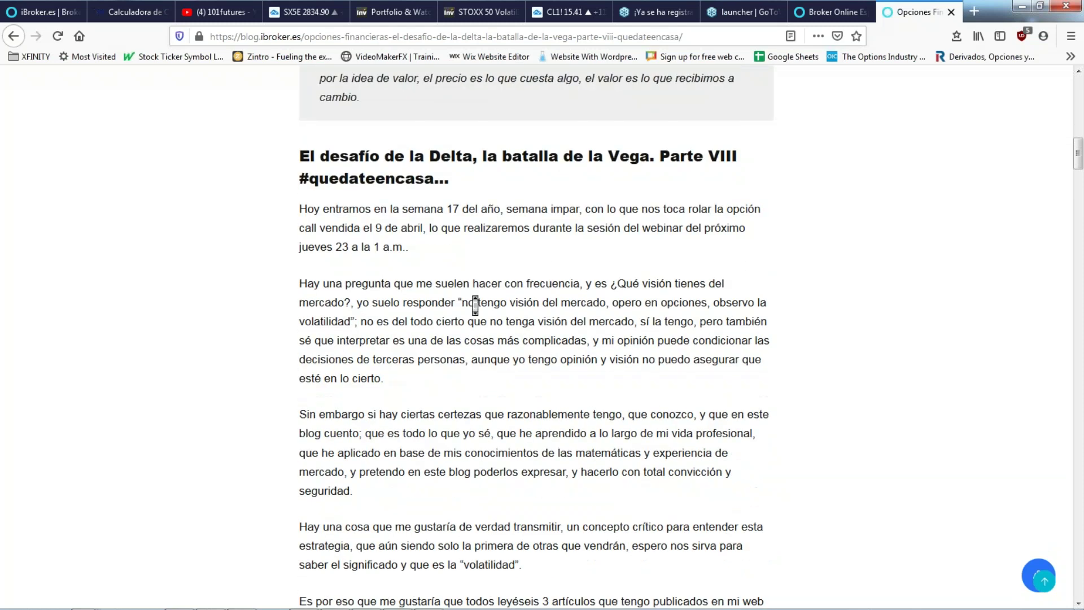
{"action": "scroll", "coordinate": [475, 304], "scroll_direction": "down", "scroll_amount": 5}
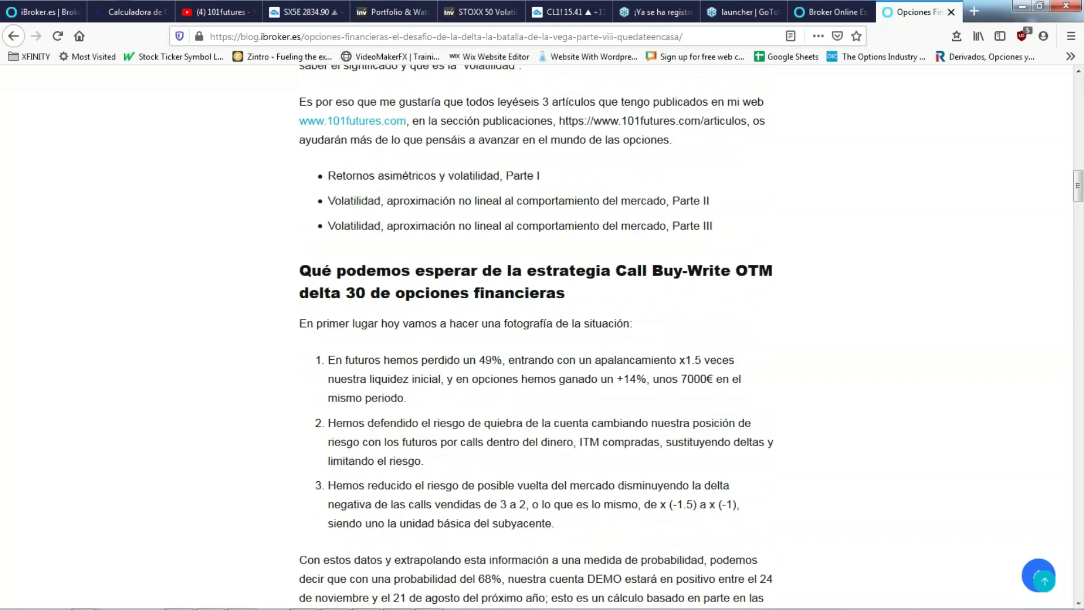
- Read the article's sections on Call Buy-Write OTM delta 30 expectations and the factors to consider when trading options
{"action": "scroll", "coordinate": [476, 305], "scroll_direction": "up", "scroll_amount": 3}
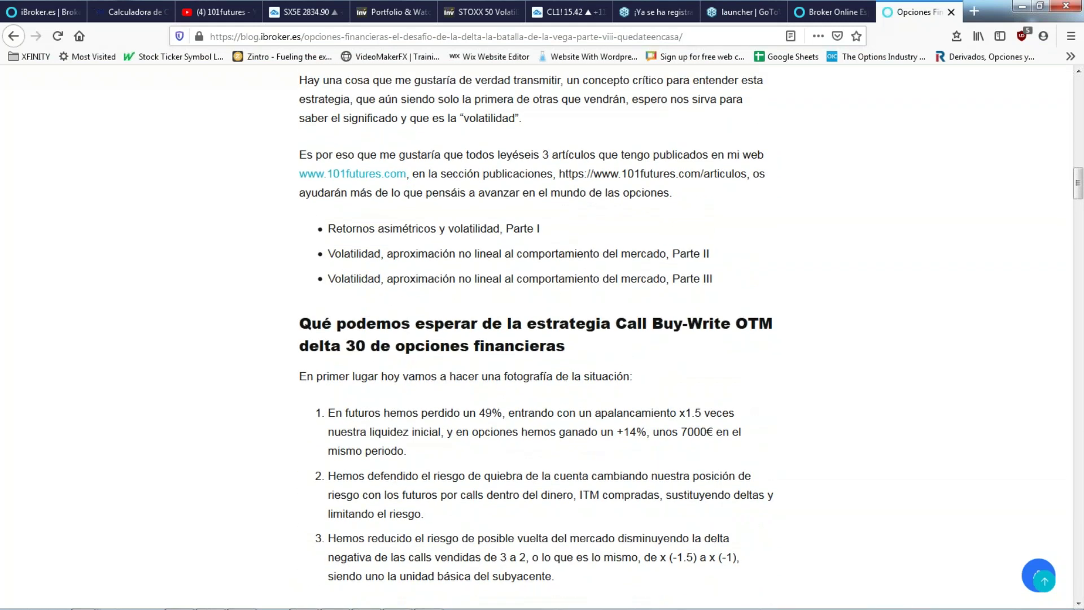
{"action": "scroll", "coordinate": [475, 305], "scroll_direction": "up", "scroll_amount": 1}
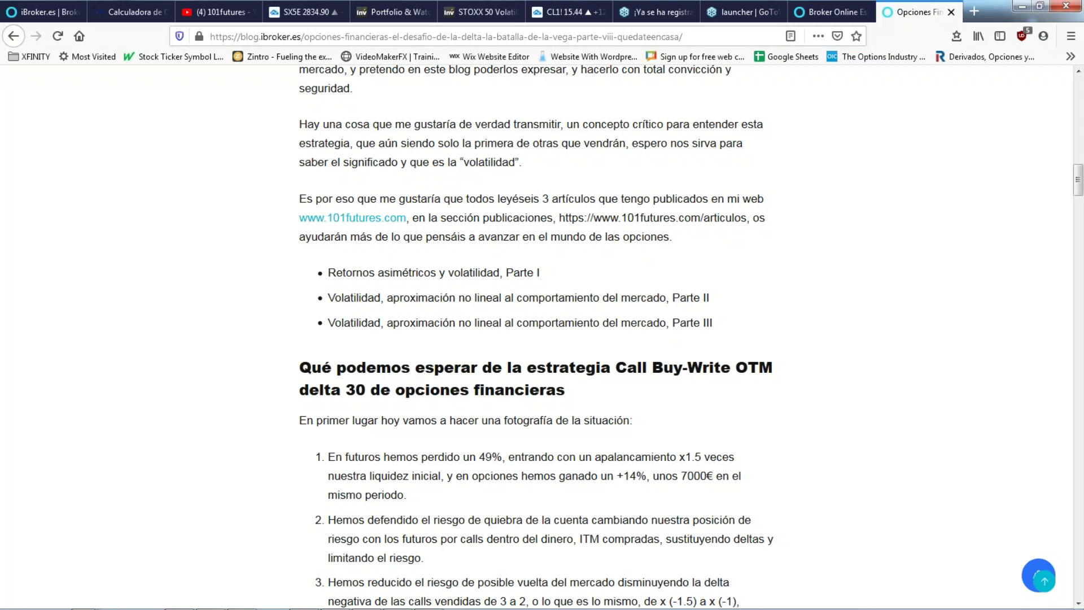
{"action": "scroll", "coordinate": [382, 282], "scroll_direction": "down", "scroll_amount": 8}
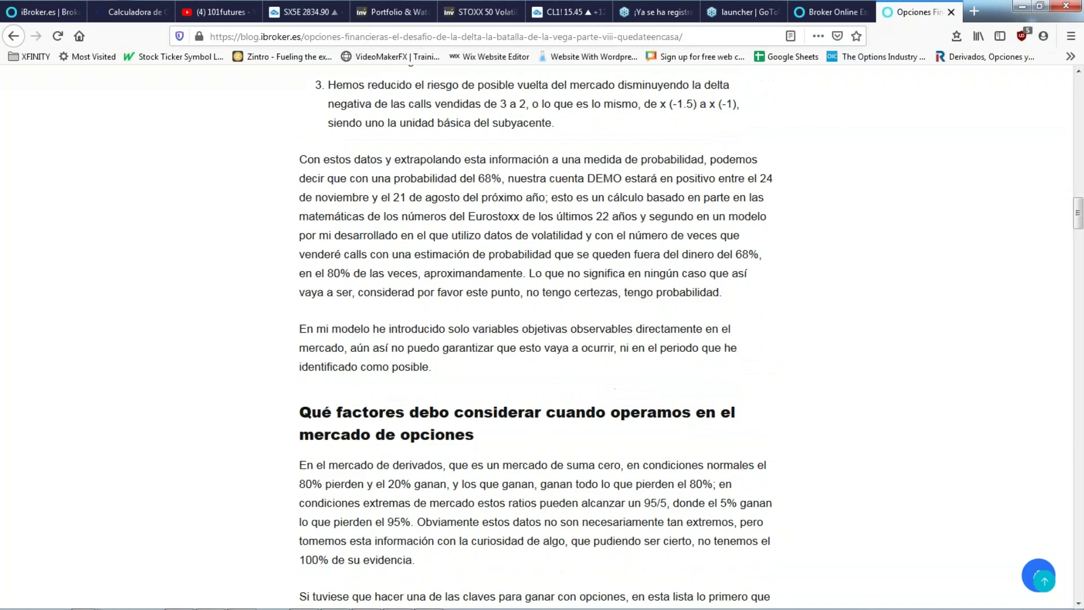
{"action": "scroll", "coordinate": [382, 282], "scroll_direction": "down", "scroll_amount": 4}
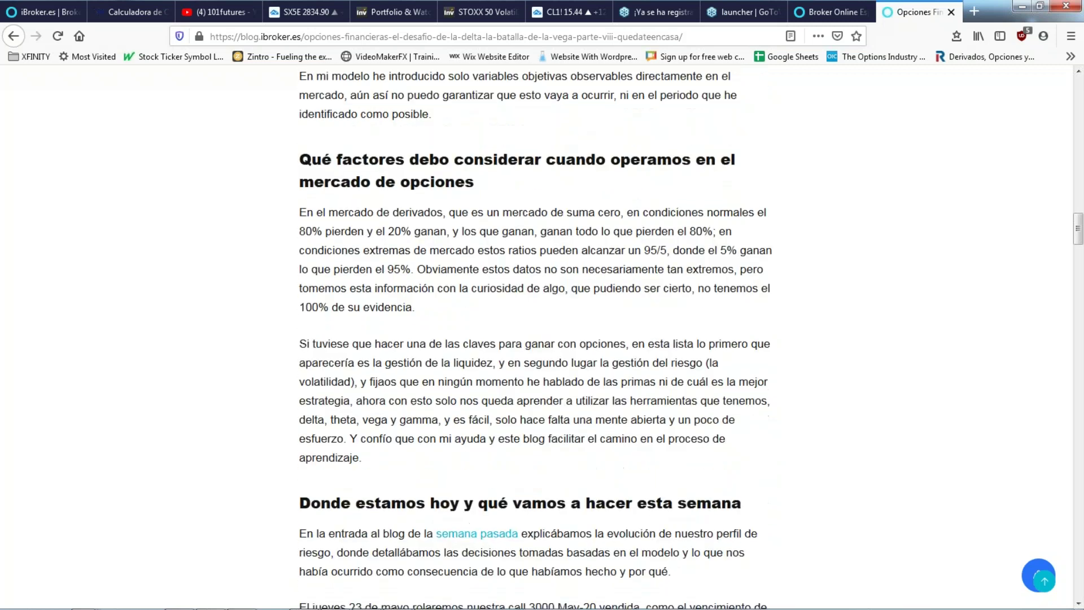
{"action": "scroll", "coordinate": [382, 282], "scroll_direction": "down", "scroll_amount": 5}
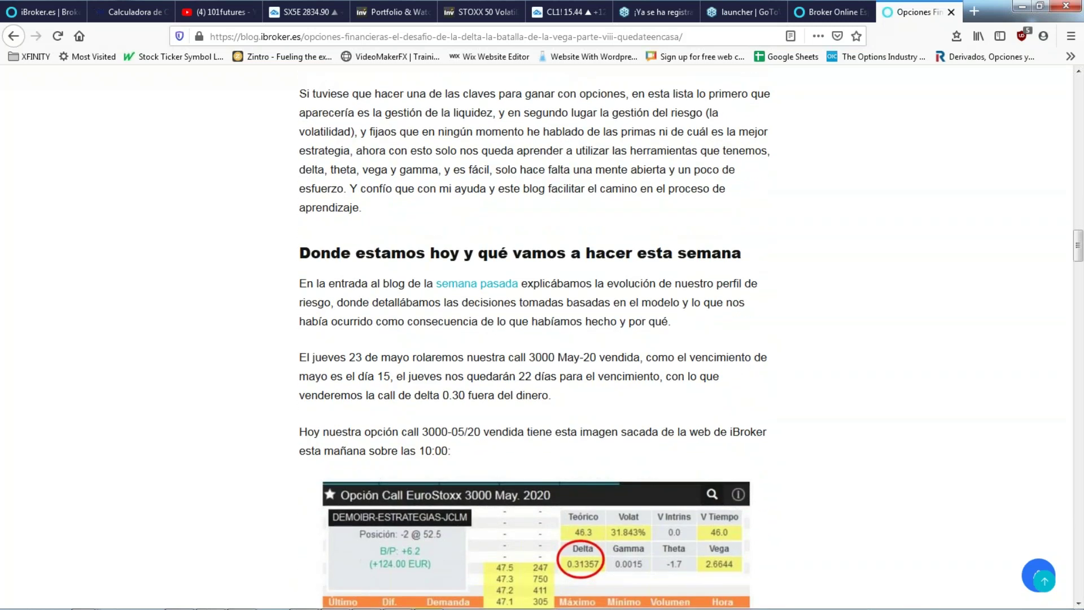
- Read the section "Donde estamos hoy y qué vamos a hacer esta semana", comparing the 3000 and 3025 May 2020 call deltas
{"action": "scroll", "coordinate": [382, 281], "scroll_direction": "down", "scroll_amount": 1}
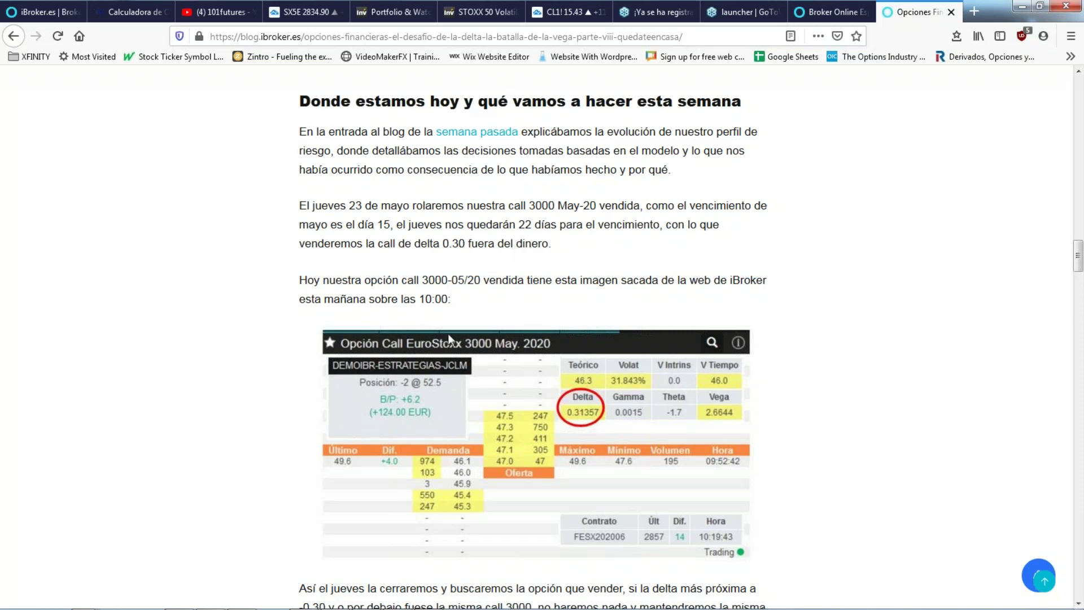
{"action": "scroll", "coordinate": [449, 333], "scroll_direction": "down", "scroll_amount": 2}
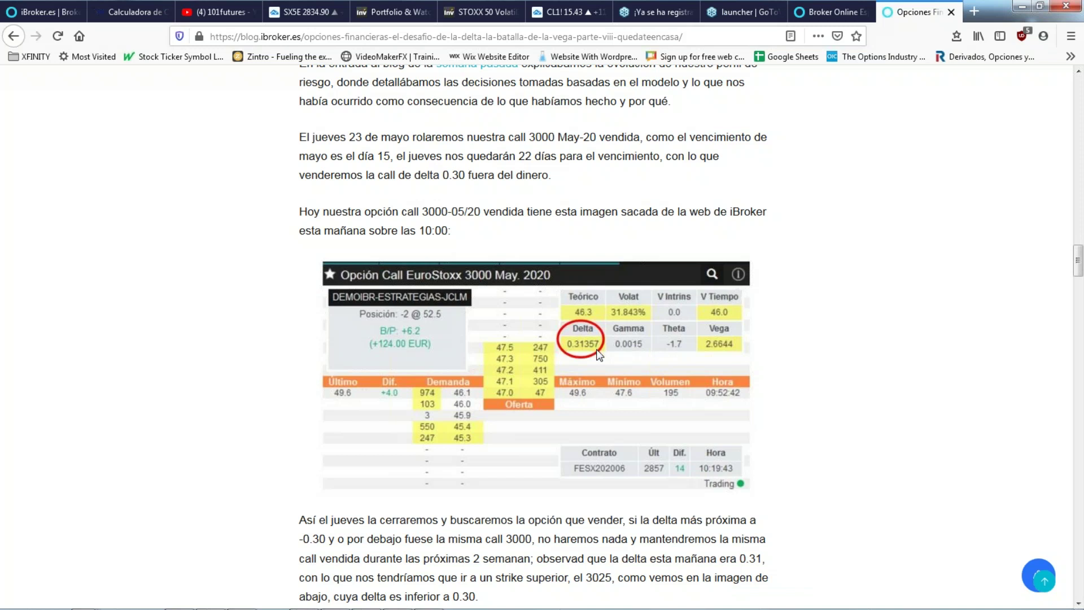
{"action": "scroll", "coordinate": [600, 355], "scroll_direction": "down", "scroll_amount": 3}
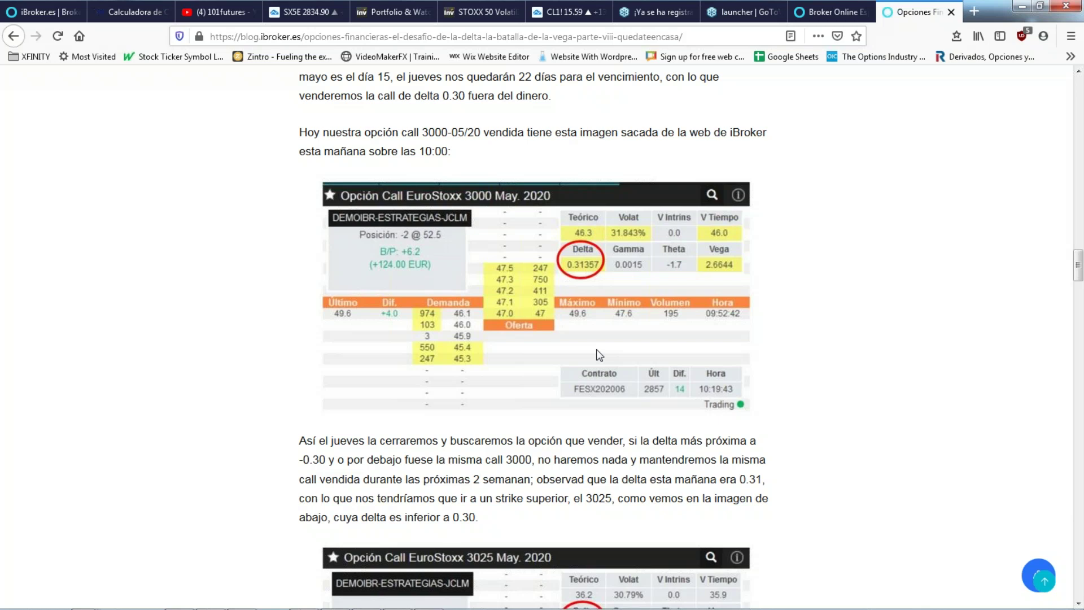
{"action": "scroll", "coordinate": [600, 355], "scroll_direction": "down", "scroll_amount": 3}
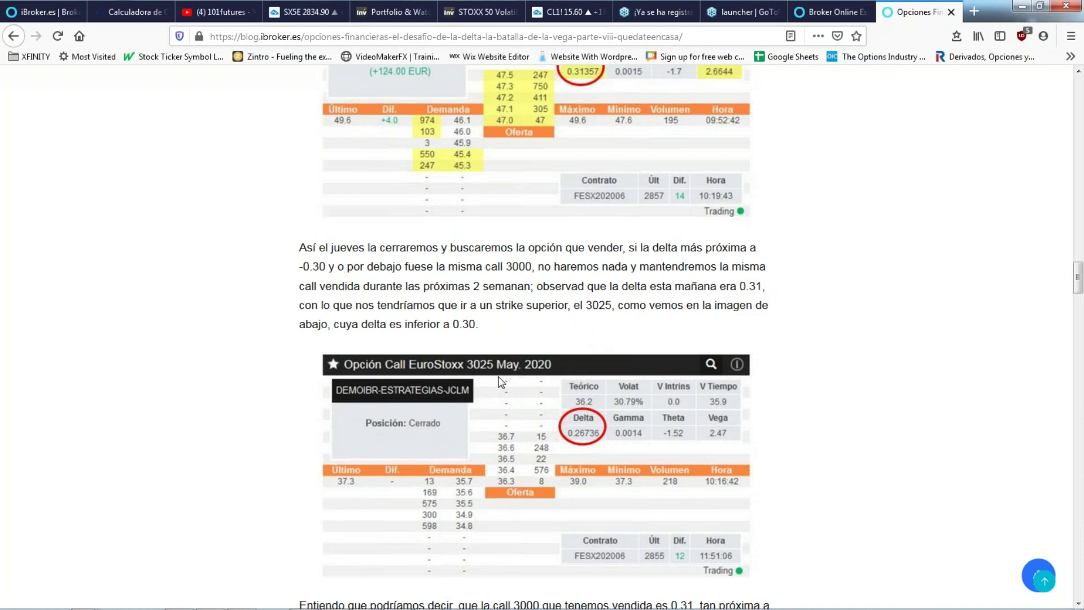
{"action": "scroll", "coordinate": [607, 198], "scroll_direction": "up", "scroll_amount": 1}
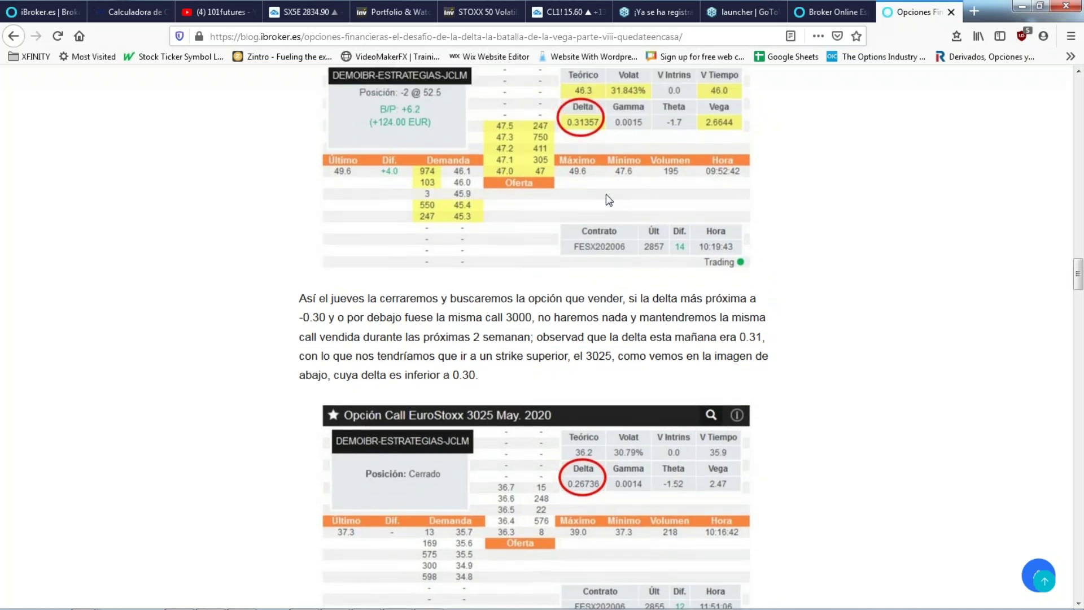
{"action": "scroll", "coordinate": [607, 198], "scroll_direction": "up", "scroll_amount": 1}
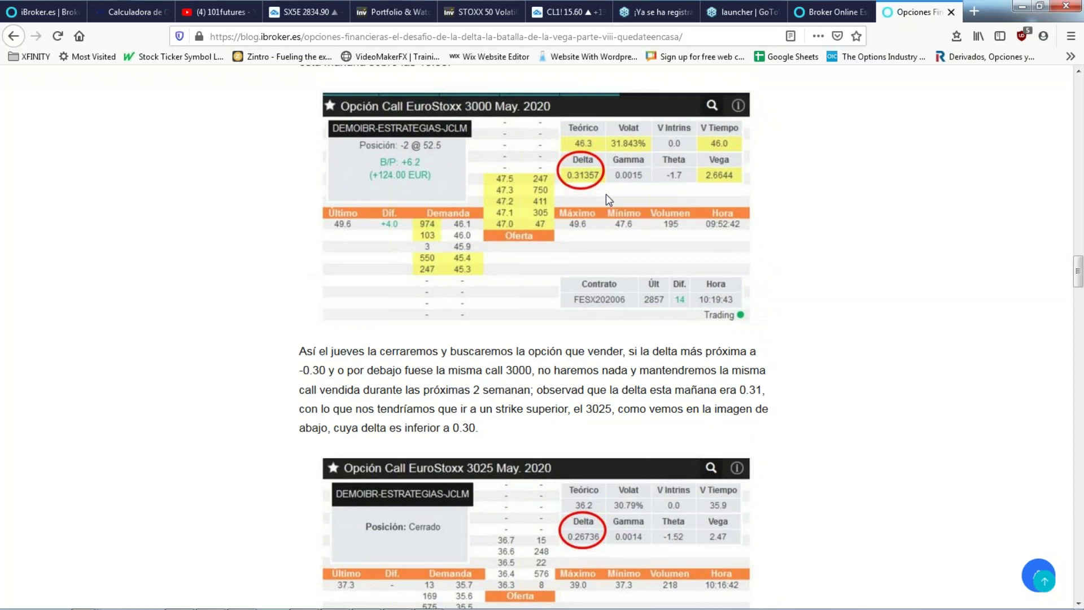
{"action": "scroll", "coordinate": [606, 194], "scroll_direction": "down", "scroll_amount": 3}
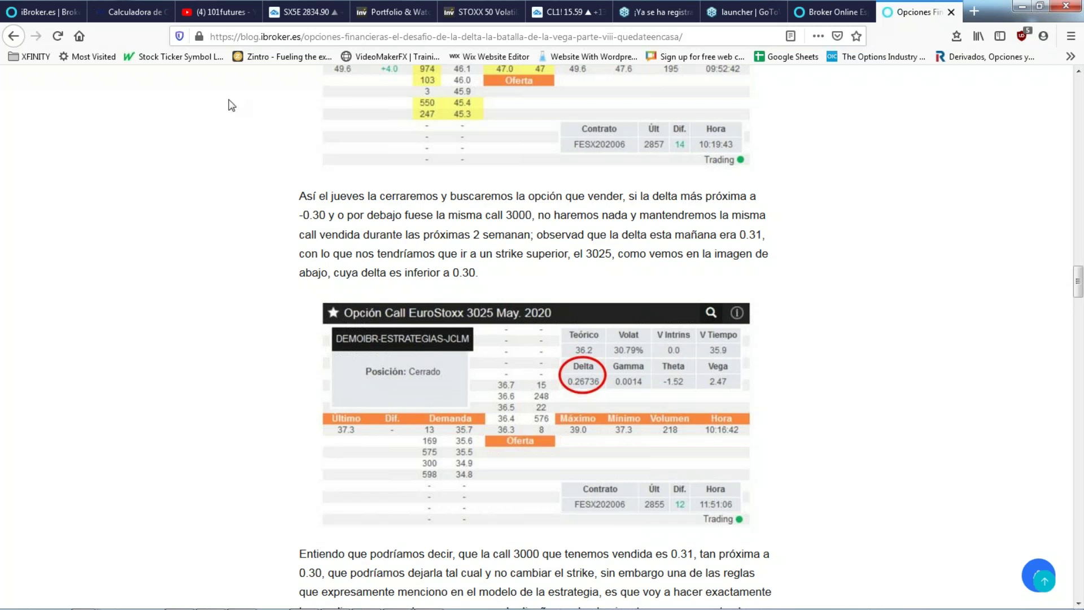
- Return to the iBroker index options, keep the first expiry, and open the EuroStoxx May 20 chain with all series shown
{"action": "left_click", "coordinate": [39, 16]}
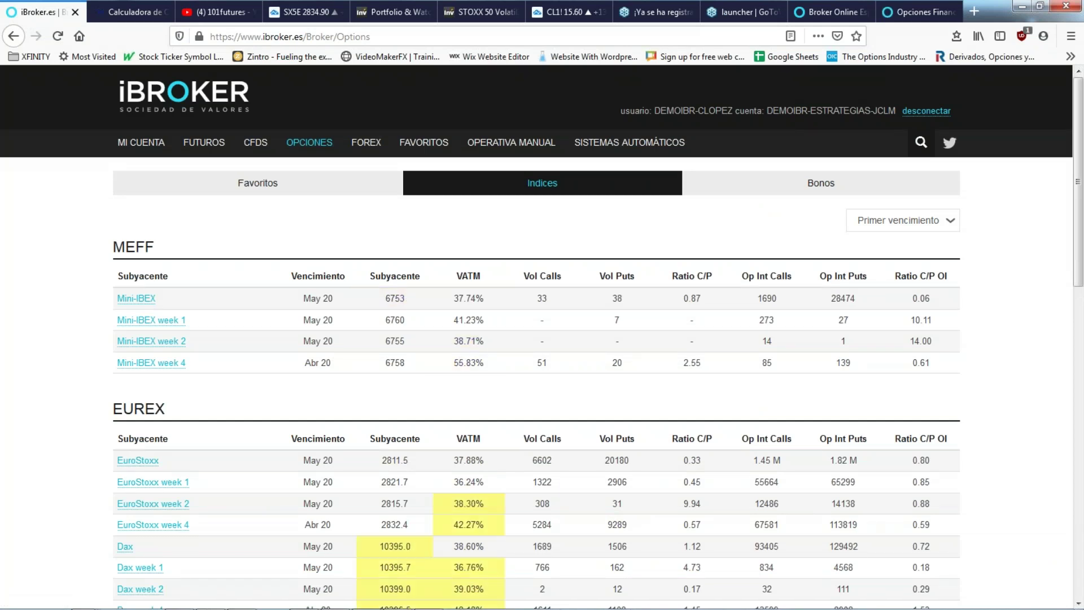
{"action": "left_click", "coordinate": [959, 224]}
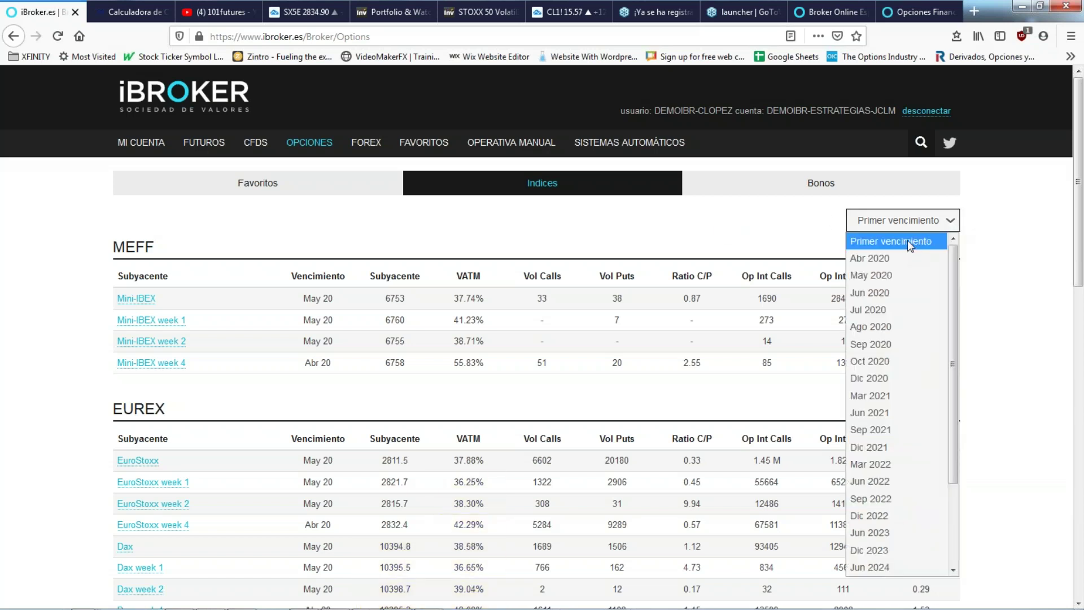
{"action": "left_click", "coordinate": [907, 242]}
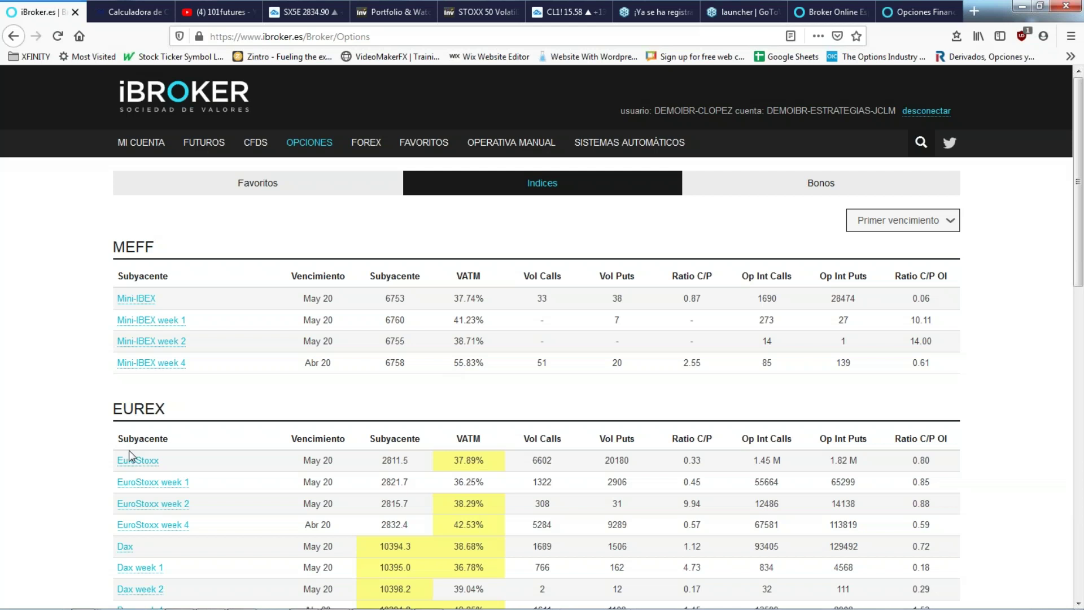
{"action": "left_click", "coordinate": [138, 464]}
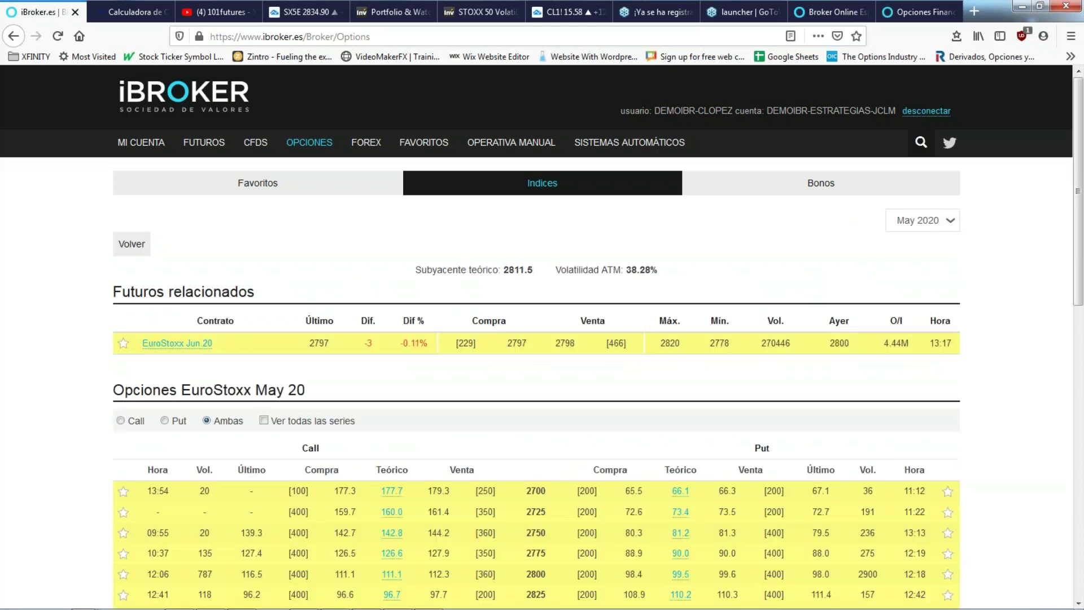
{"action": "scroll", "coordinate": [325, 410], "scroll_direction": "down", "scroll_amount": 3}
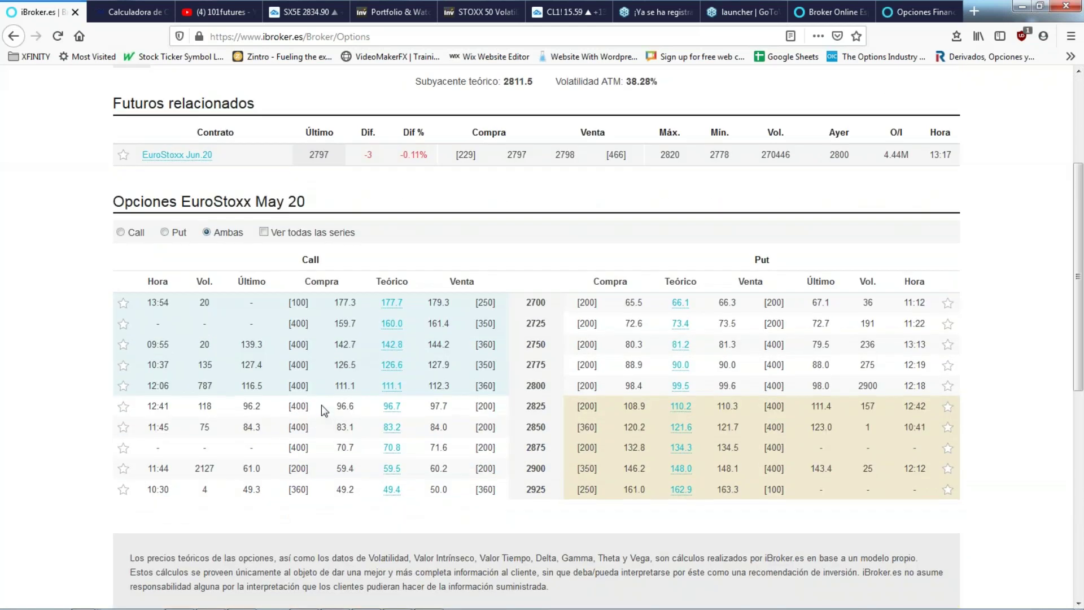
{"action": "left_click", "coordinate": [264, 232]}
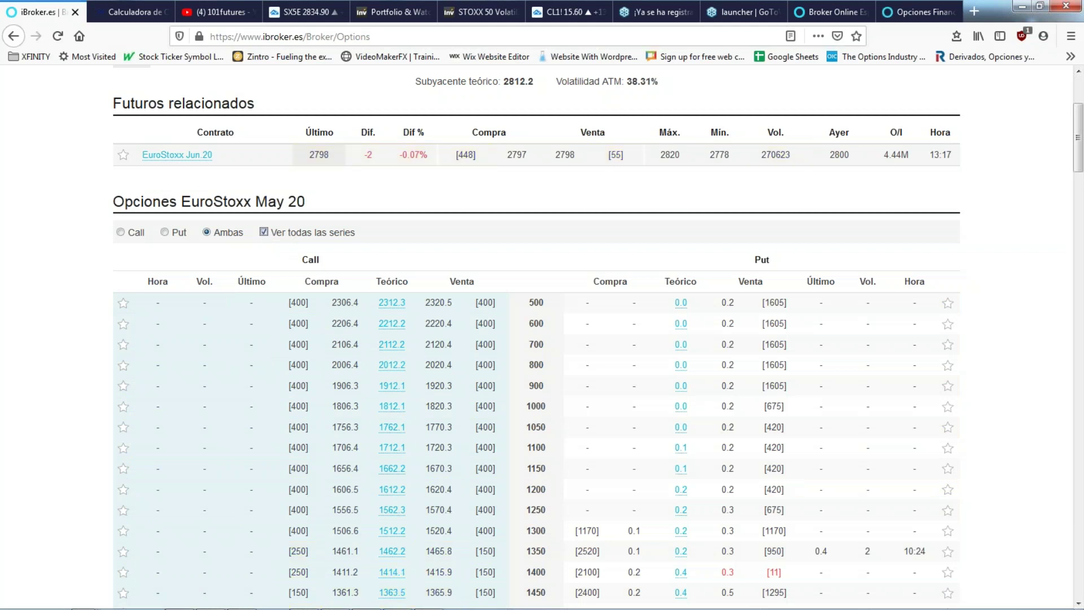
{"action": "scroll", "coordinate": [431, 255], "scroll_direction": "down", "scroll_amount": 6}
{"action": "scroll", "coordinate": [438, 248], "scroll_direction": "down", "scroll_amount": 8}
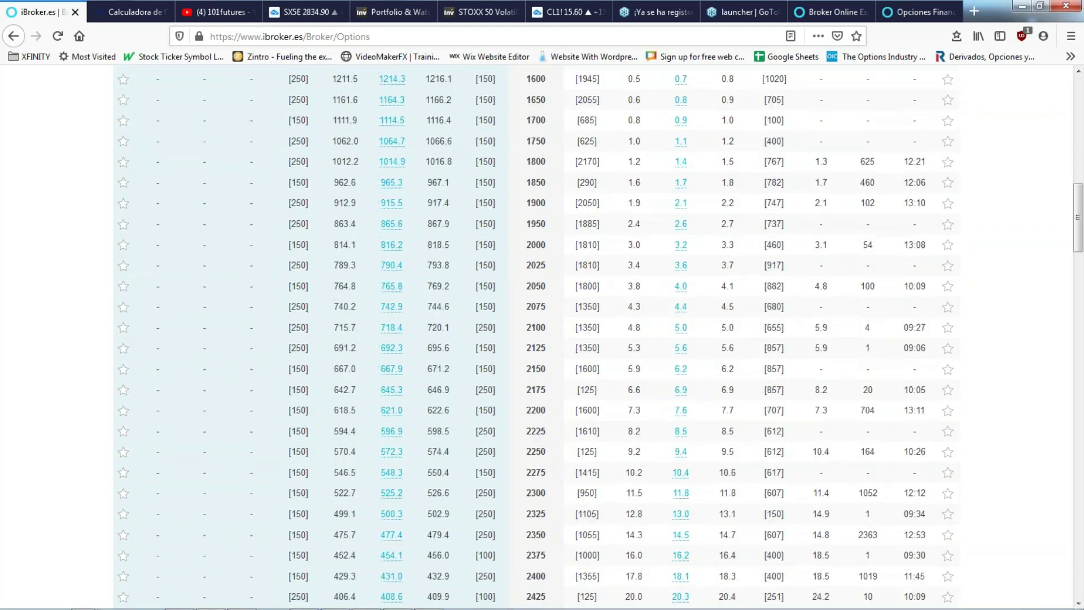
{"action": "scroll", "coordinate": [430, 255], "scroll_direction": "down", "scroll_amount": 5}
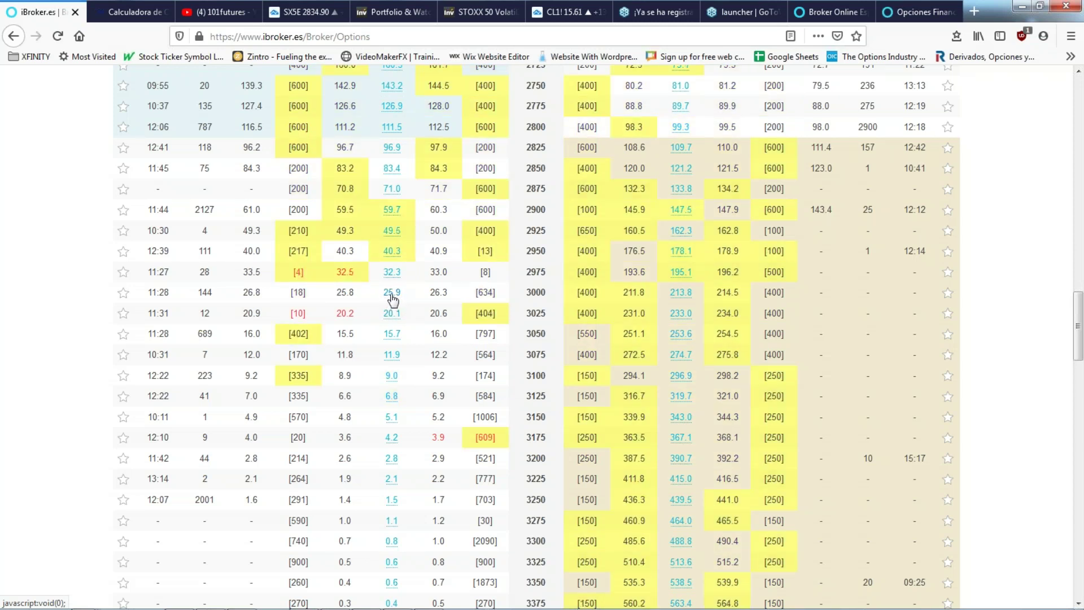
- Check the deltas of the EuroStoxx May 2020 calls with strikes 3000, 2950 and 2925 in their contract sheets
{"action": "left_click", "coordinate": [392, 293]}
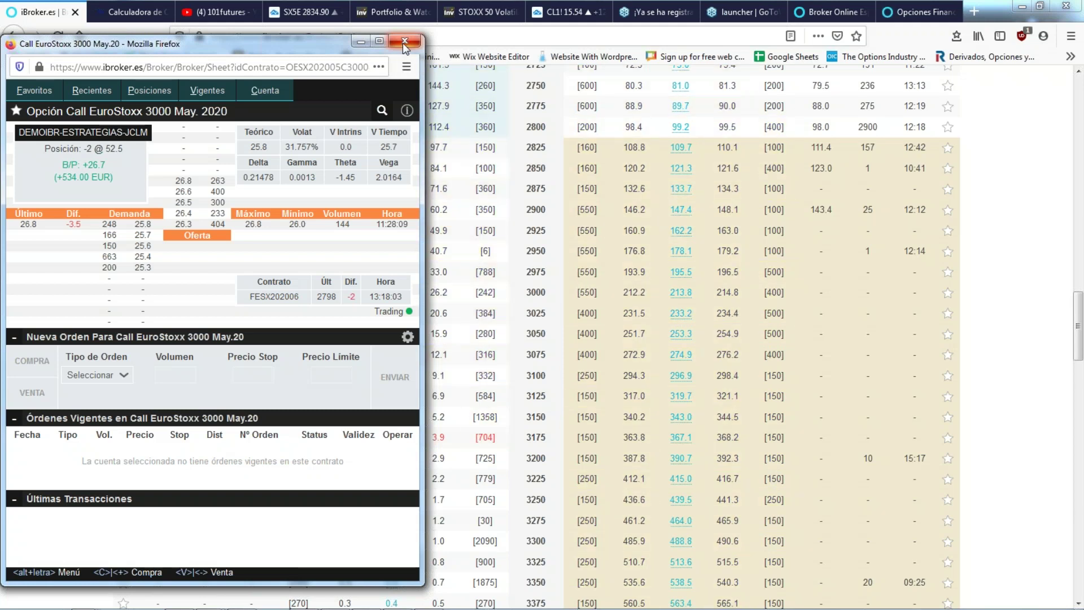
{"action": "left_click", "coordinate": [404, 42]}
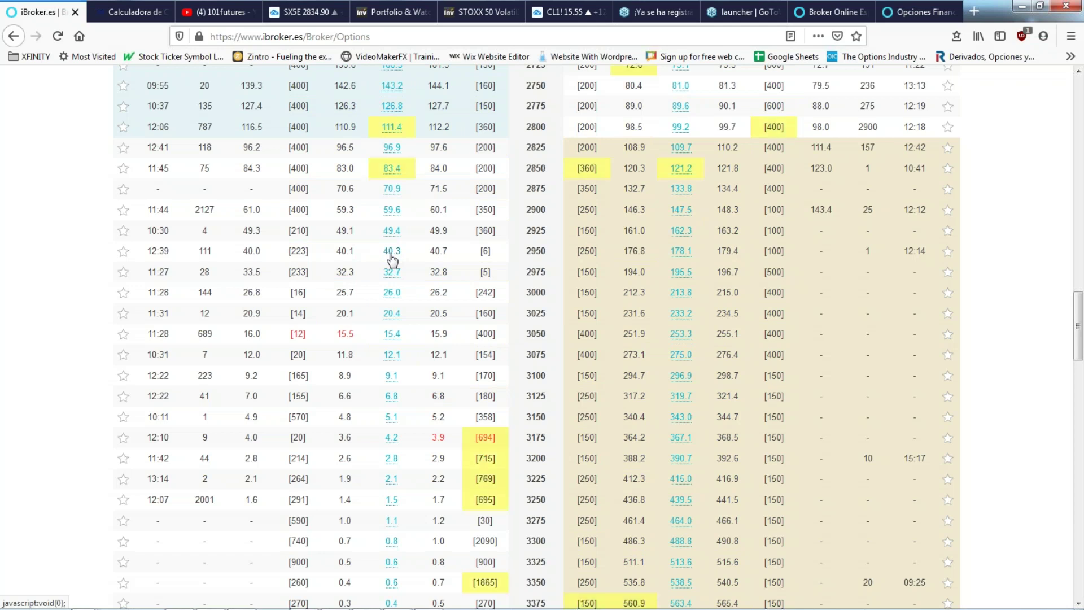
{"action": "left_click", "coordinate": [390, 254]}
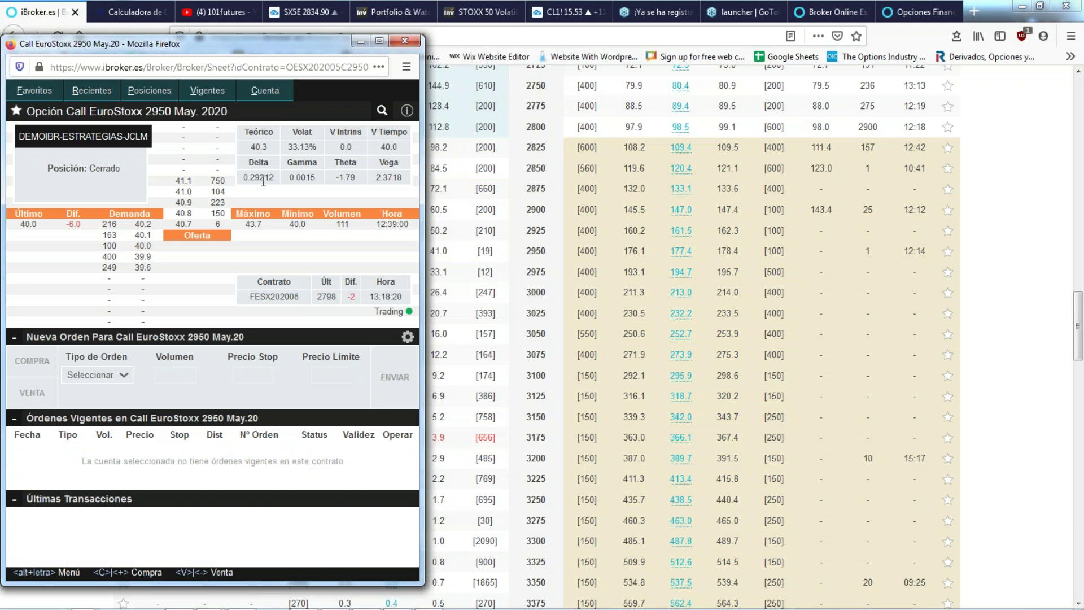
{"action": "left_click", "coordinate": [407, 42]}
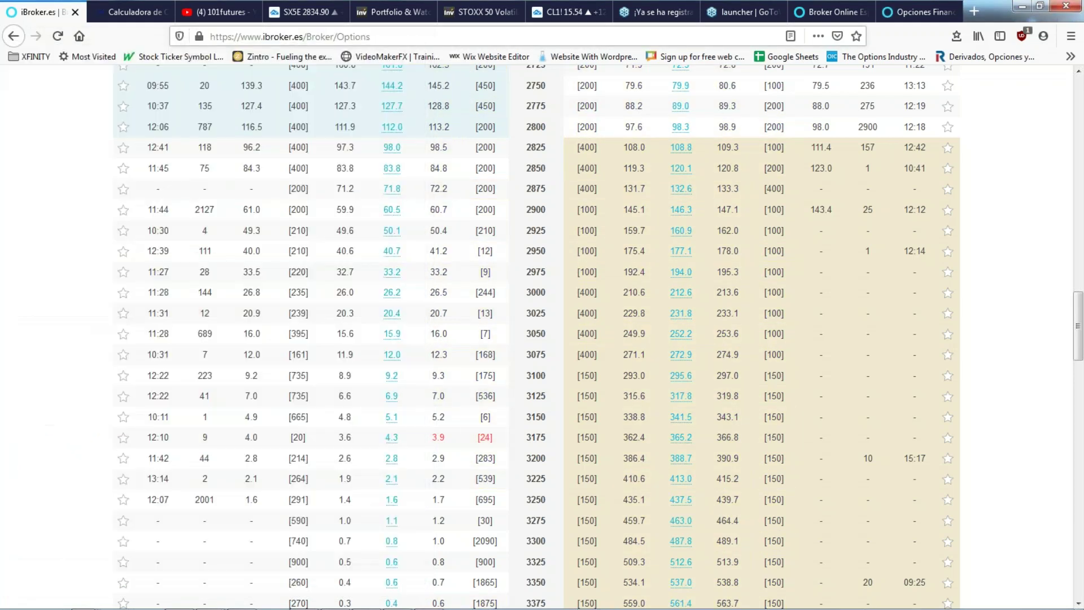
{"action": "left_click", "coordinate": [388, 231]}
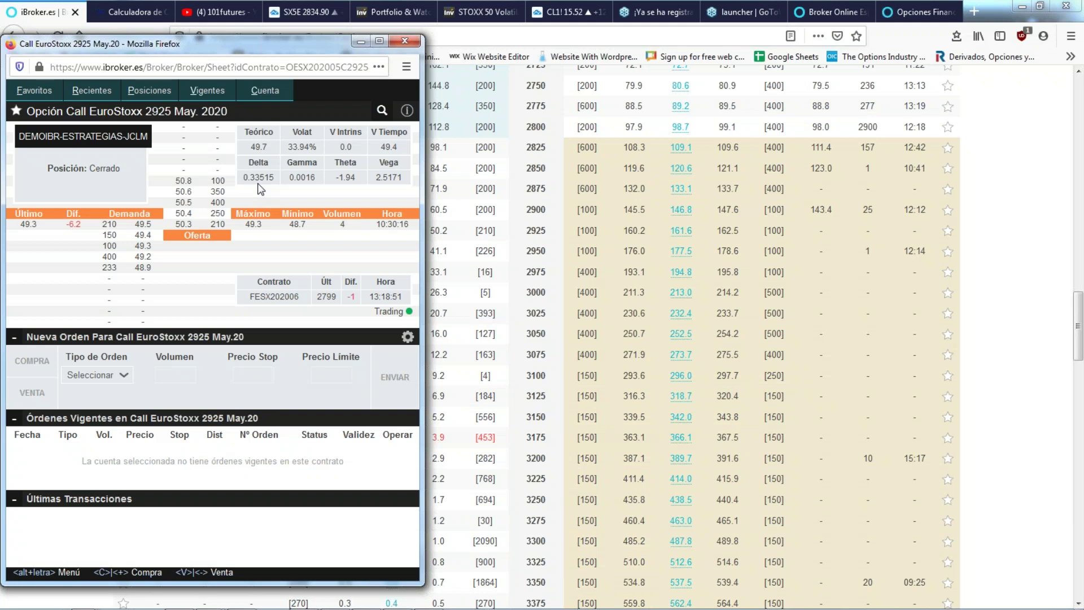
{"action": "left_click", "coordinate": [406, 41]}
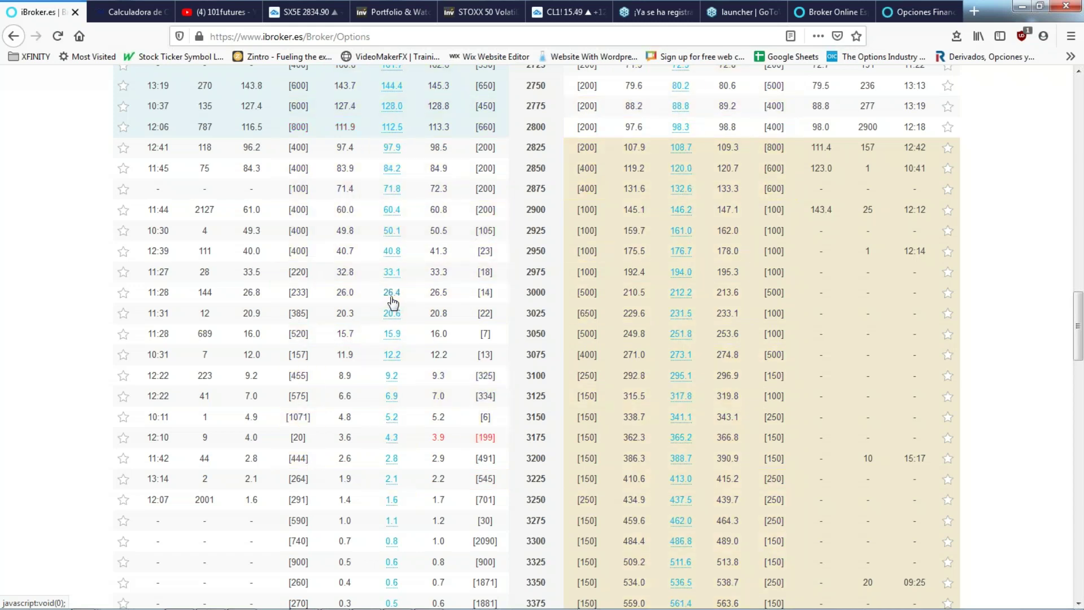
- Prepare a limit buy order for 2 contracts of the EuroStoxx 3000 May 2020 call
{"action": "left_click", "coordinate": [392, 293]}
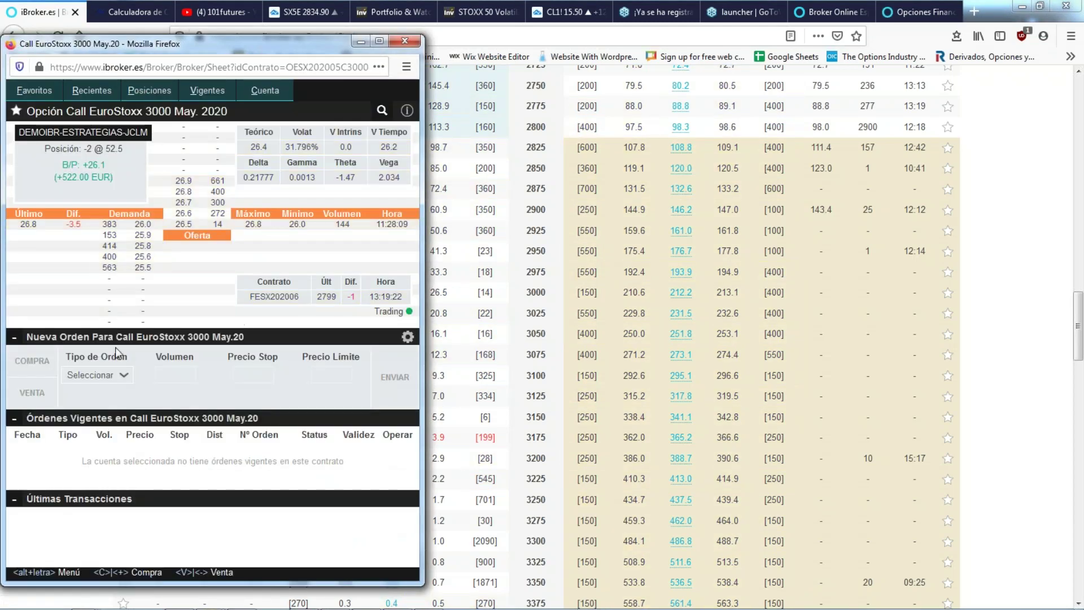
{"action": "left_click", "coordinate": [32, 362]}
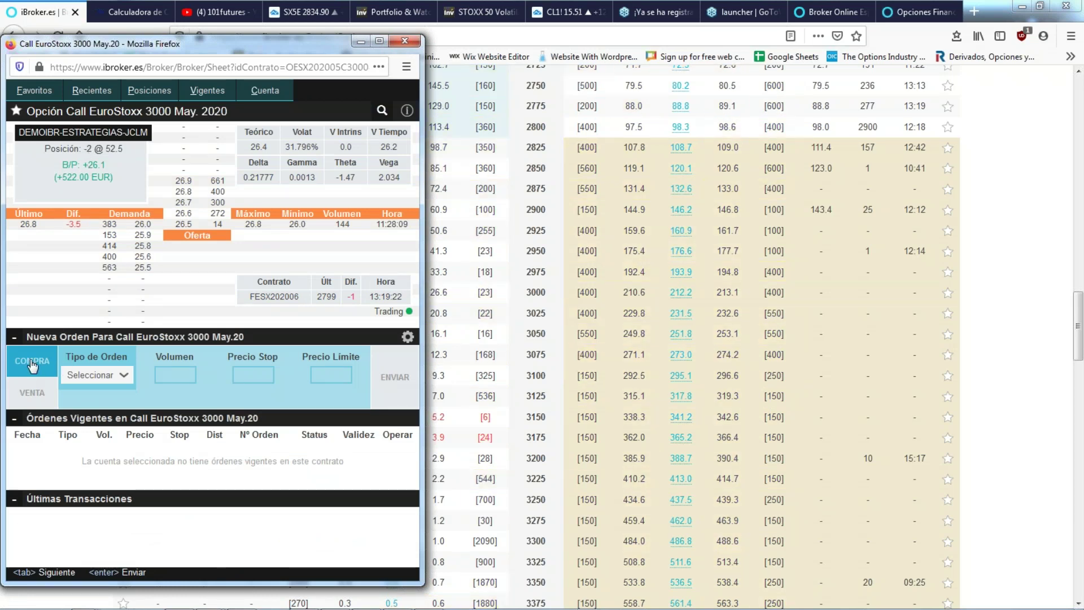
{"action": "left_click", "coordinate": [122, 377]}
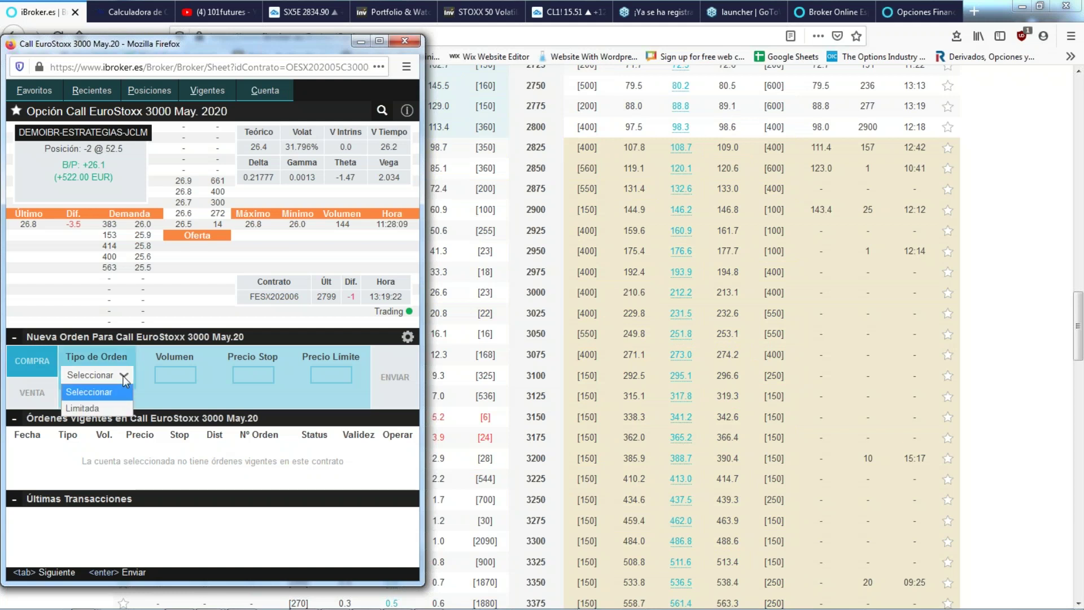
{"action": "left_click", "coordinate": [94, 409]}
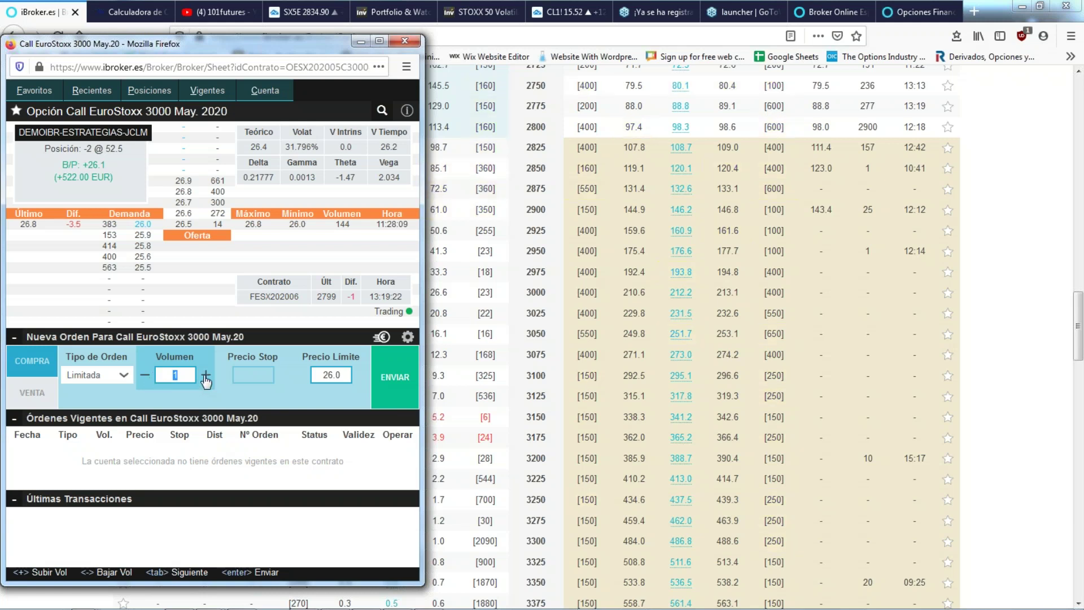
{"action": "left_click", "coordinate": [207, 381]}
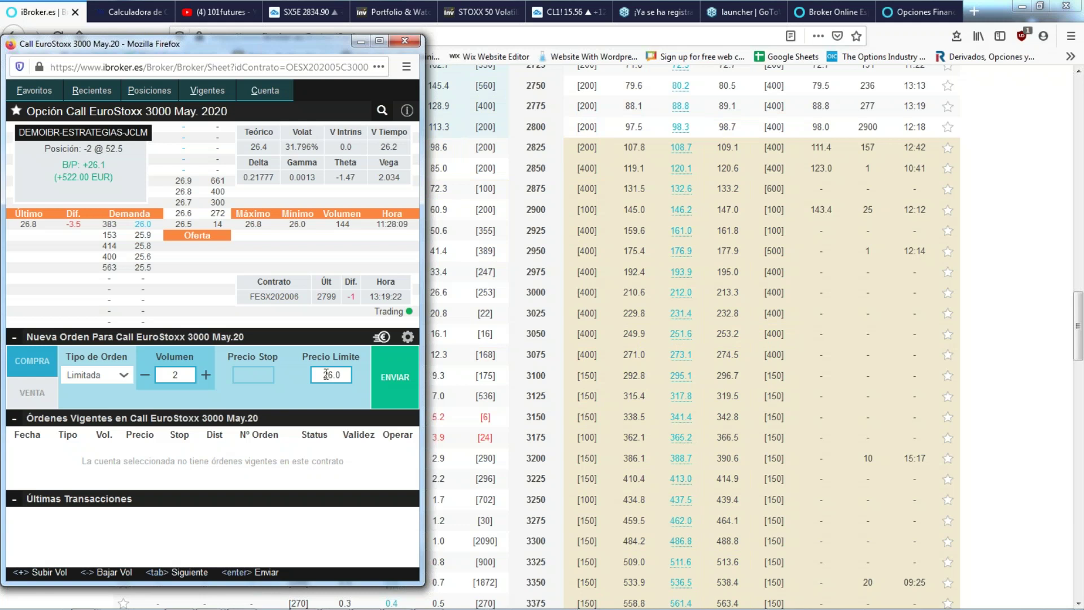
- Set the buy order's limit price to 27, send it, and close the 3000 call's contract sheet
{"action": "left_click", "coordinate": [324, 375]}
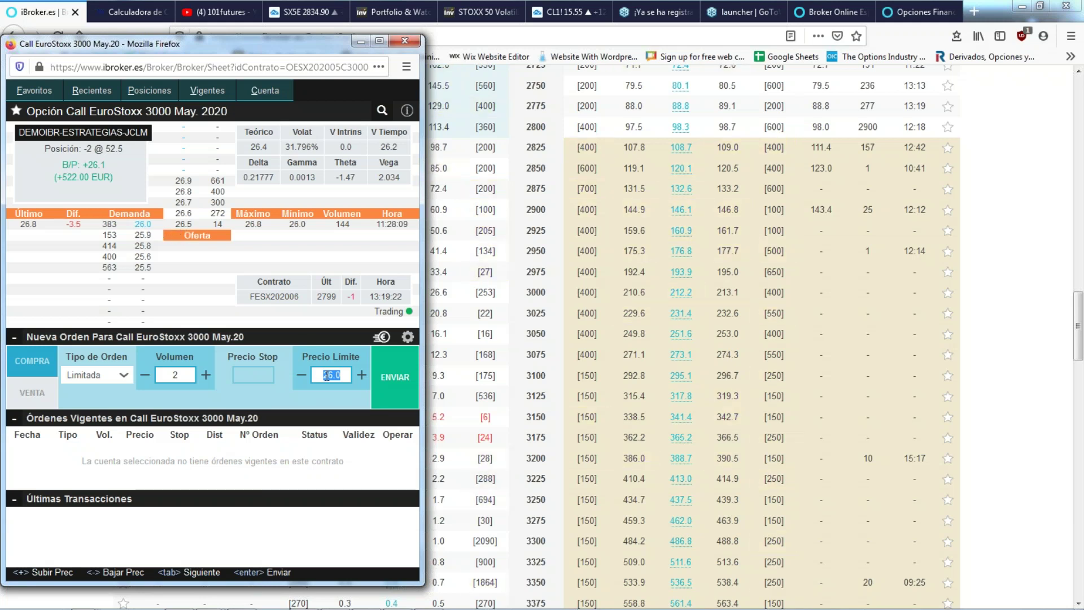
{"action": "type", "text": "27"}
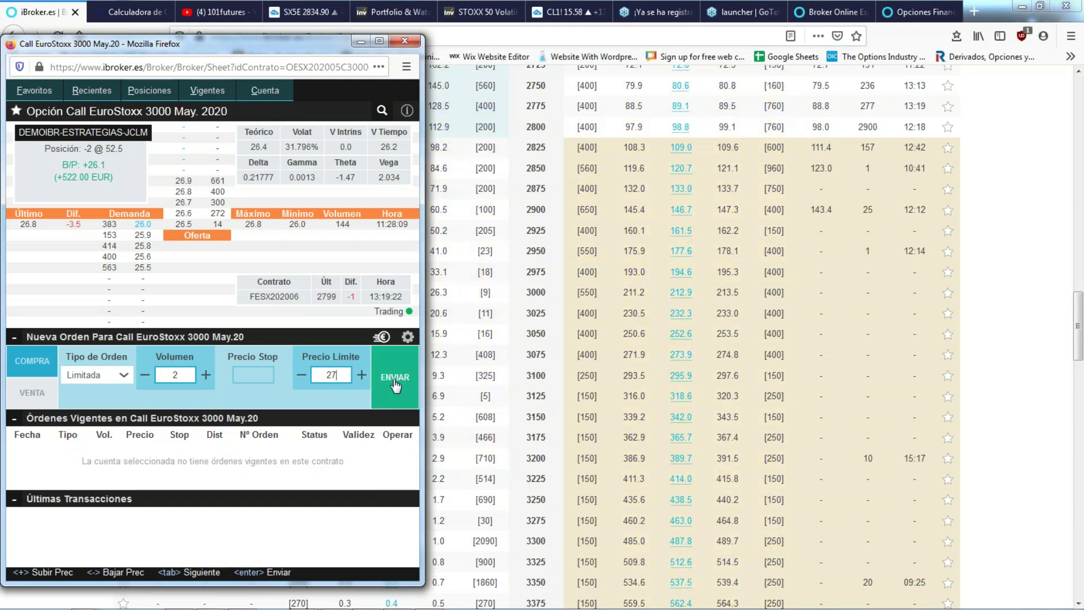
{"action": "left_click", "coordinate": [396, 377]}
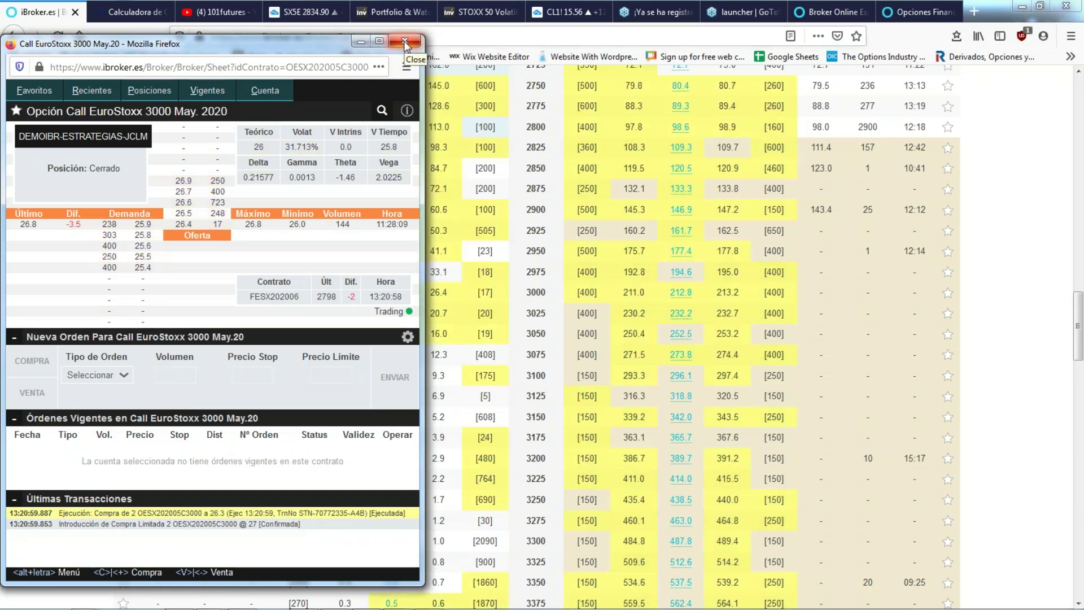
{"action": "left_click", "coordinate": [405, 45]}
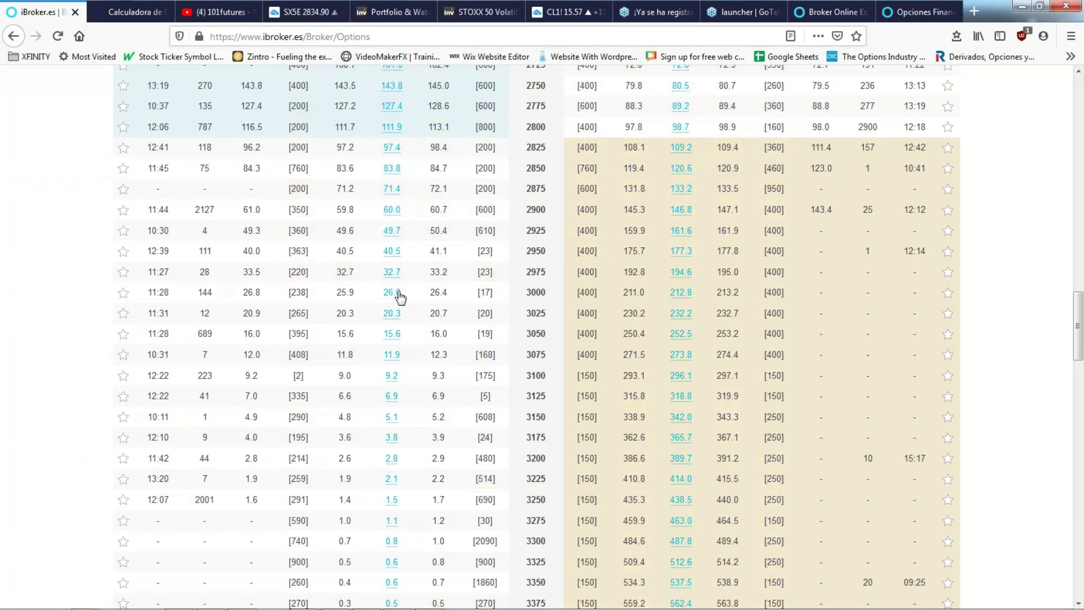
- Prepare a limit sell order for 2 contracts of the EuroStoxx 2950 May 2020 call
{"action": "left_click", "coordinate": [392, 252]}
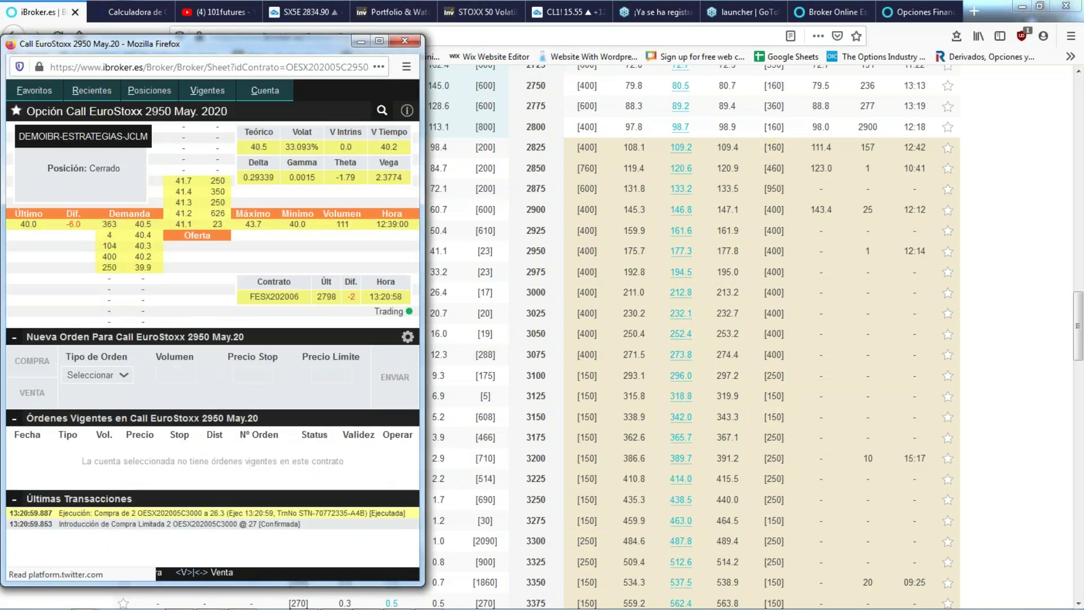
{"action": "left_click_drag", "start_coordinate": [263, 48], "coordinate": [580, 51]}
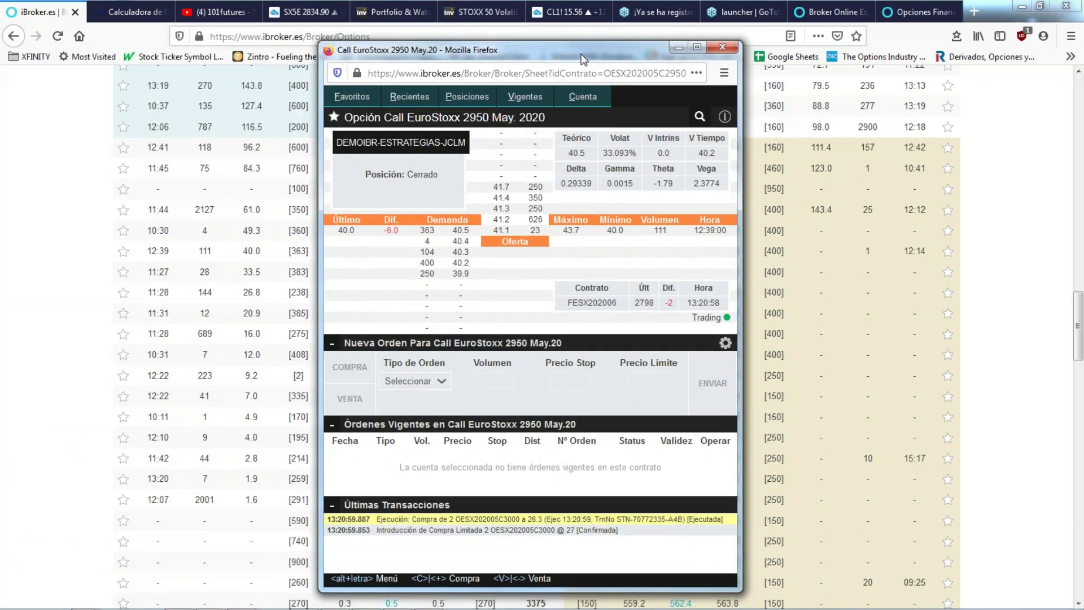
{"action": "left_click", "coordinate": [351, 401]}
{"action": "left_click", "coordinate": [441, 383]}
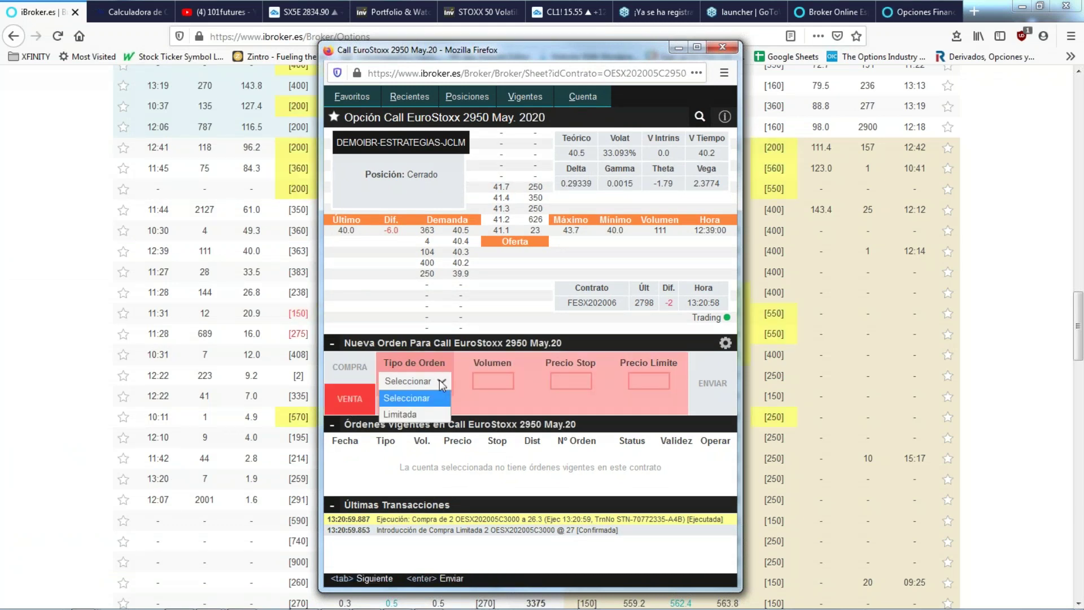
{"action": "left_click", "coordinate": [405, 413]}
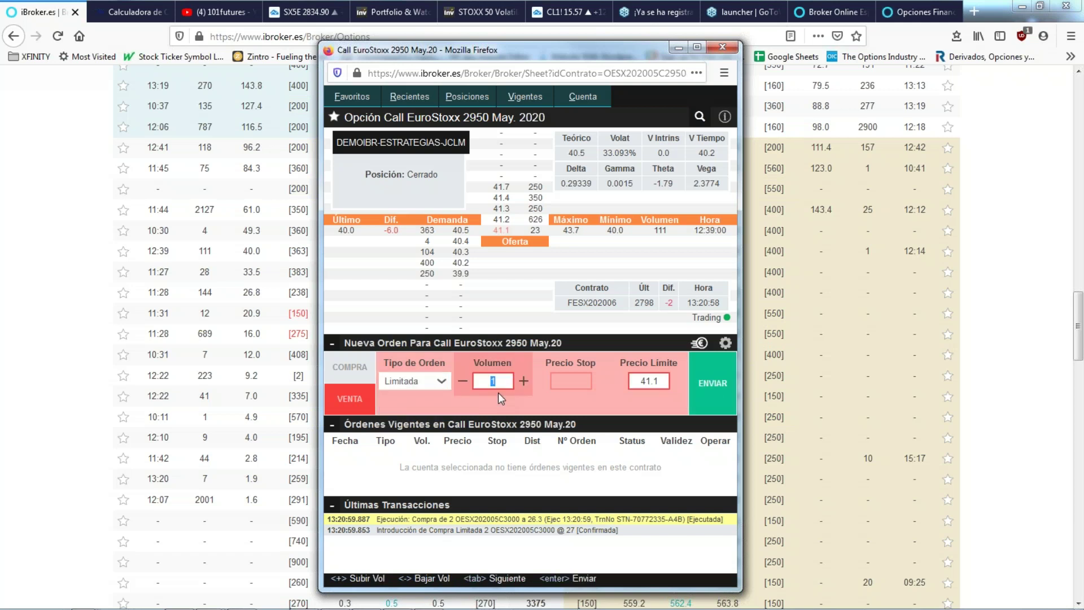
{"action": "left_click", "coordinate": [524, 382]}
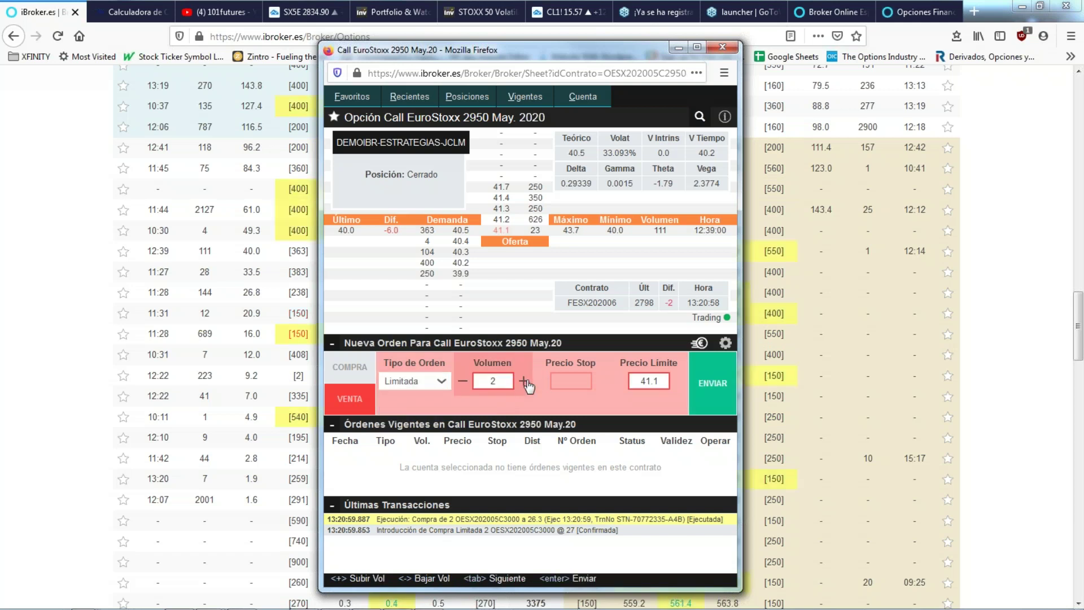
- Set the sell order's limit price to 40, send it, and close the 2950 call's contract sheet
{"action": "left_click", "coordinate": [634, 381]}
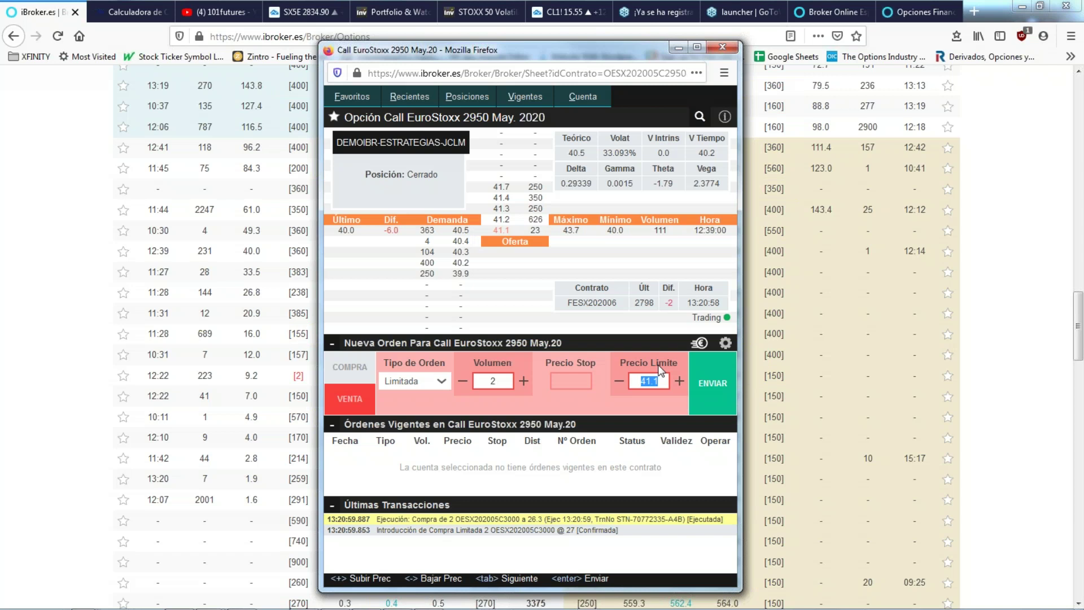
{"action": "type", "text": "40"}
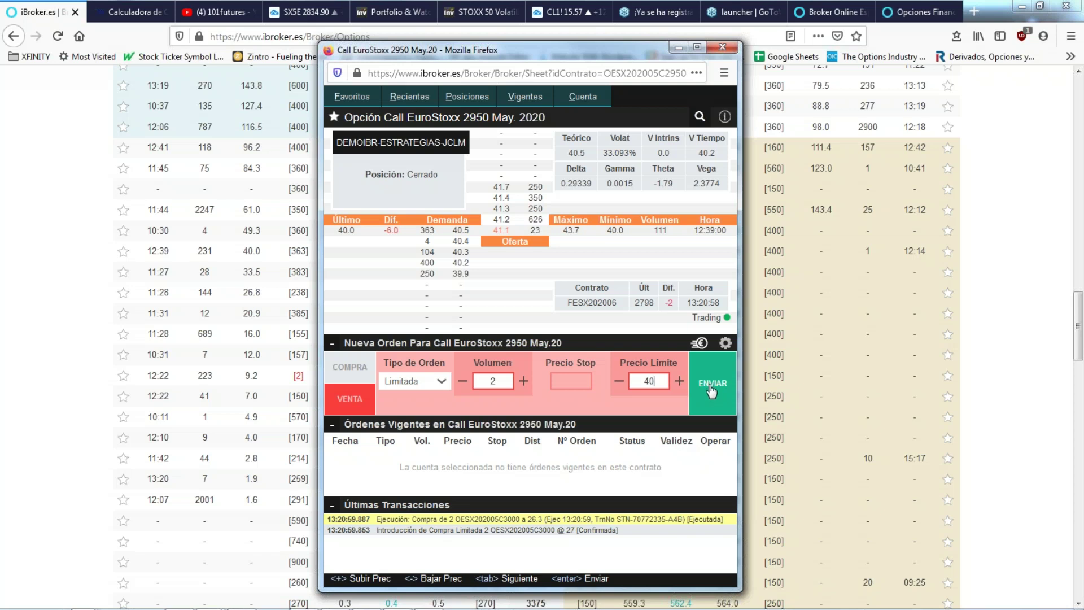
{"action": "left_click", "coordinate": [712, 388]}
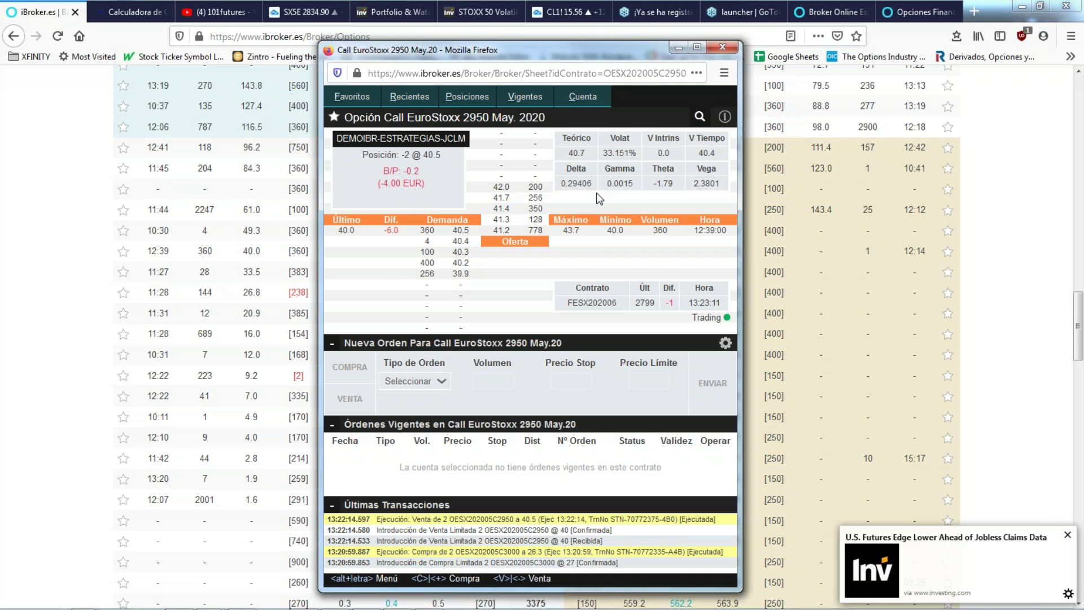
{"action": "left_click", "coordinate": [722, 47]}
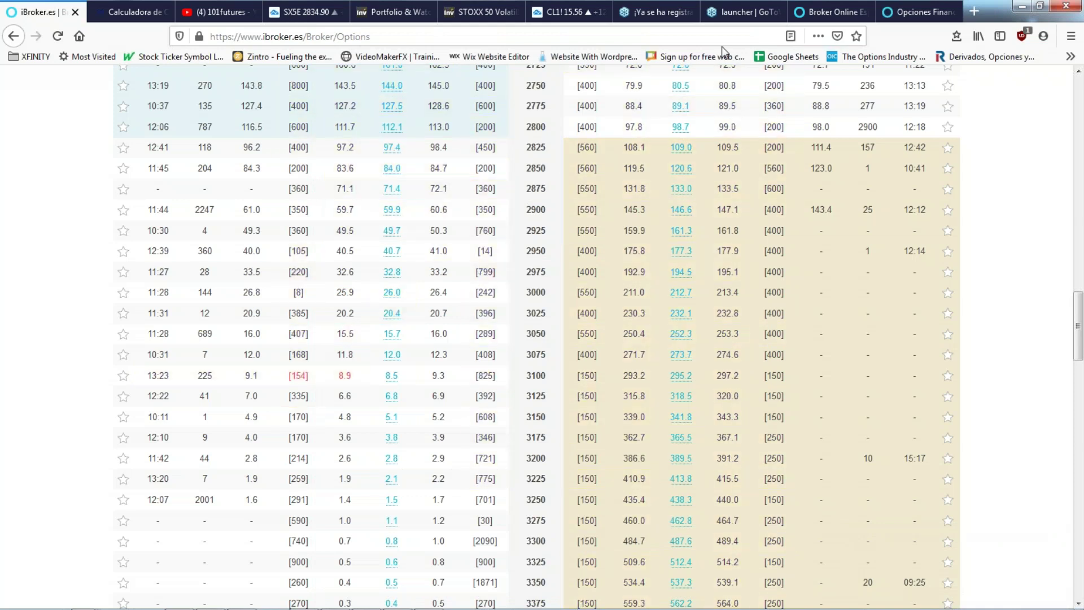
- Check the account's open positions and its executed trades, loading the earlier dates 09/04/2020 and 26/03/2020
{"action": "scroll", "coordinate": [450, 246], "scroll_direction": "up", "scroll_amount": 15}
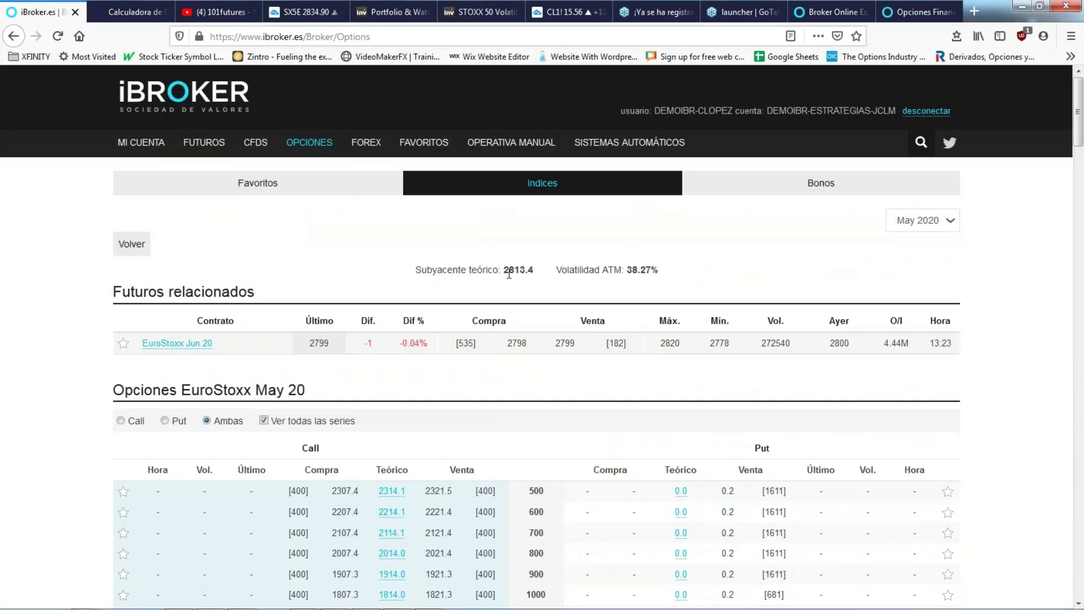
{"action": "left_click", "coordinate": [497, 142]}
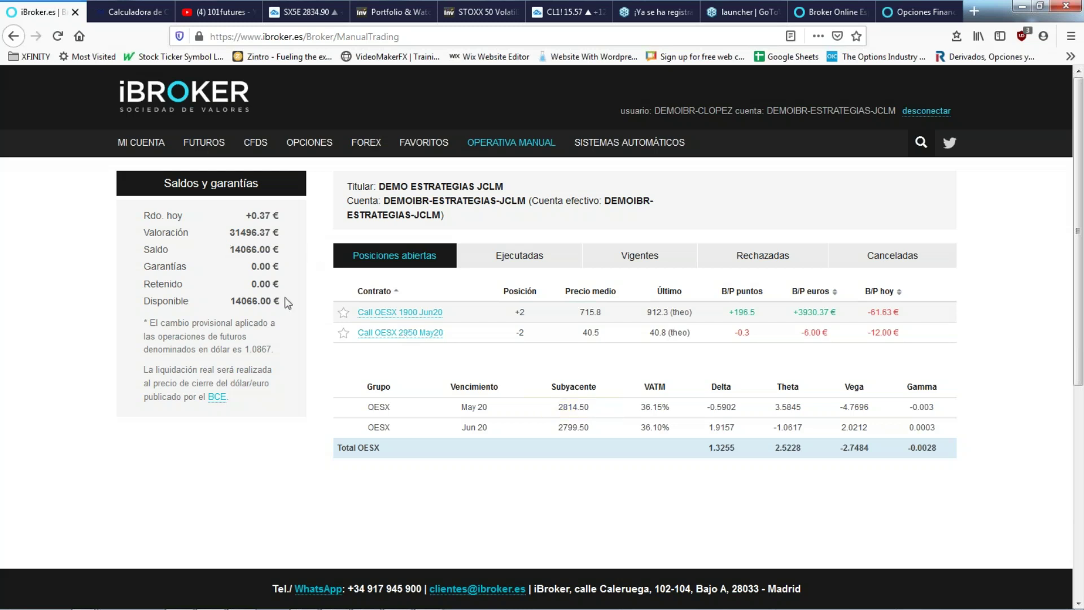
{"action": "left_click", "coordinate": [520, 260]}
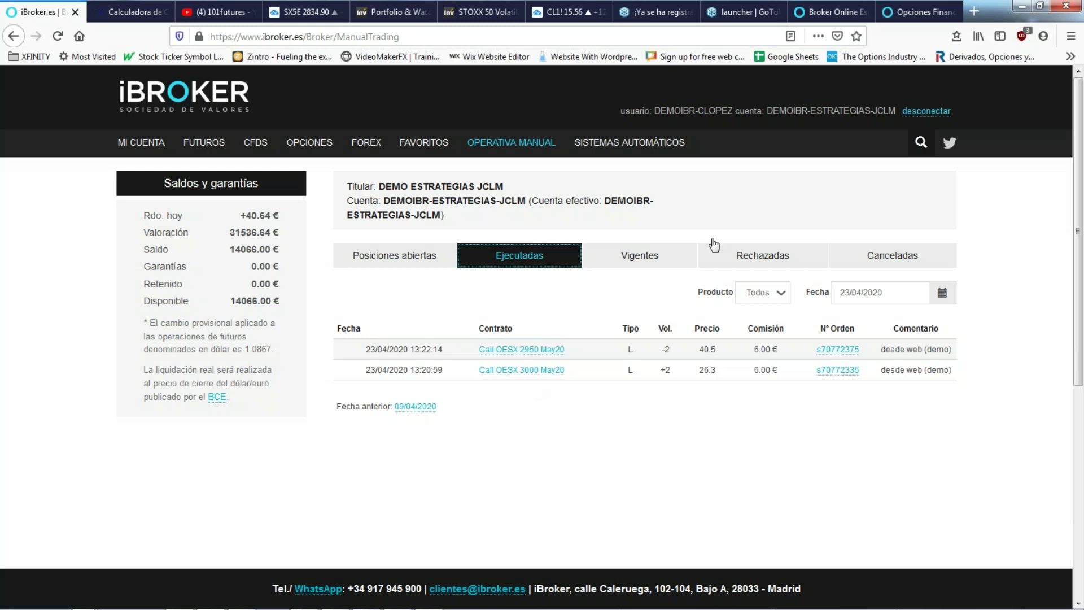
{"action": "left_click", "coordinate": [847, 284]}
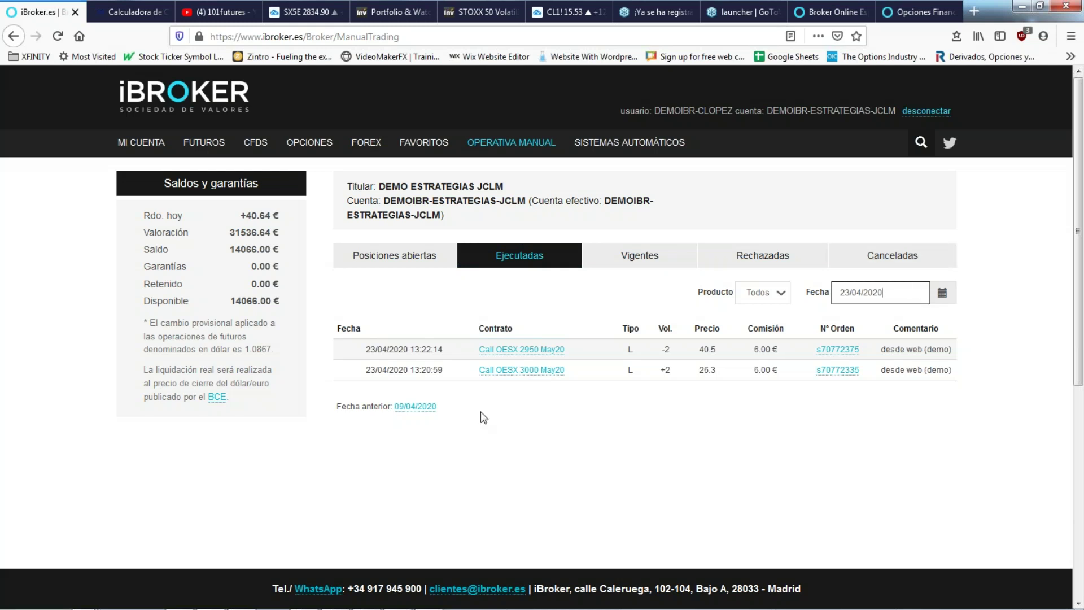
{"action": "left_click", "coordinate": [408, 410]}
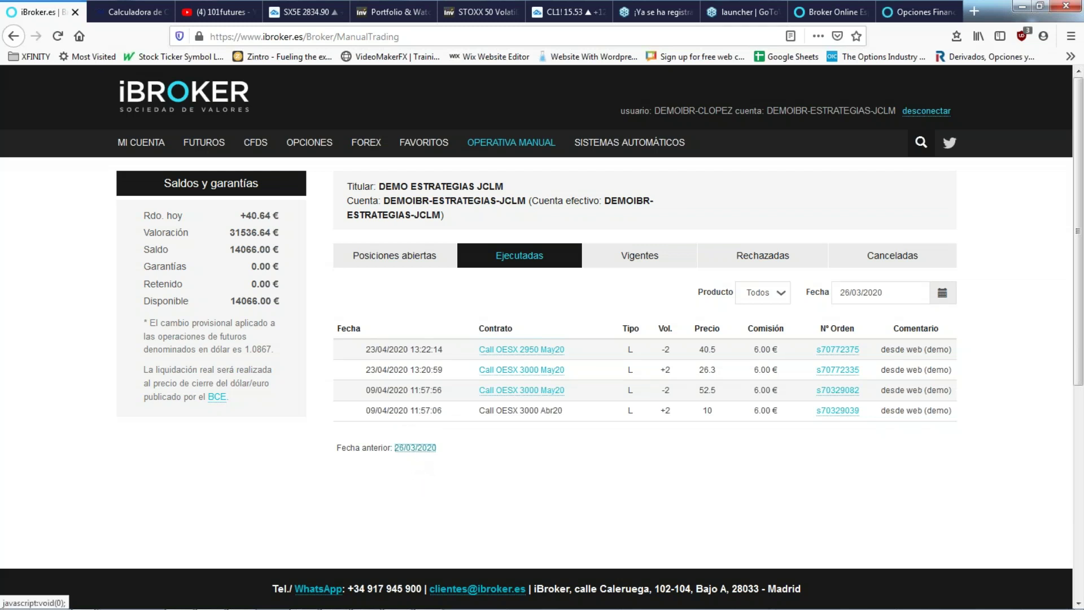
{"action": "left_click", "coordinate": [415, 449]}
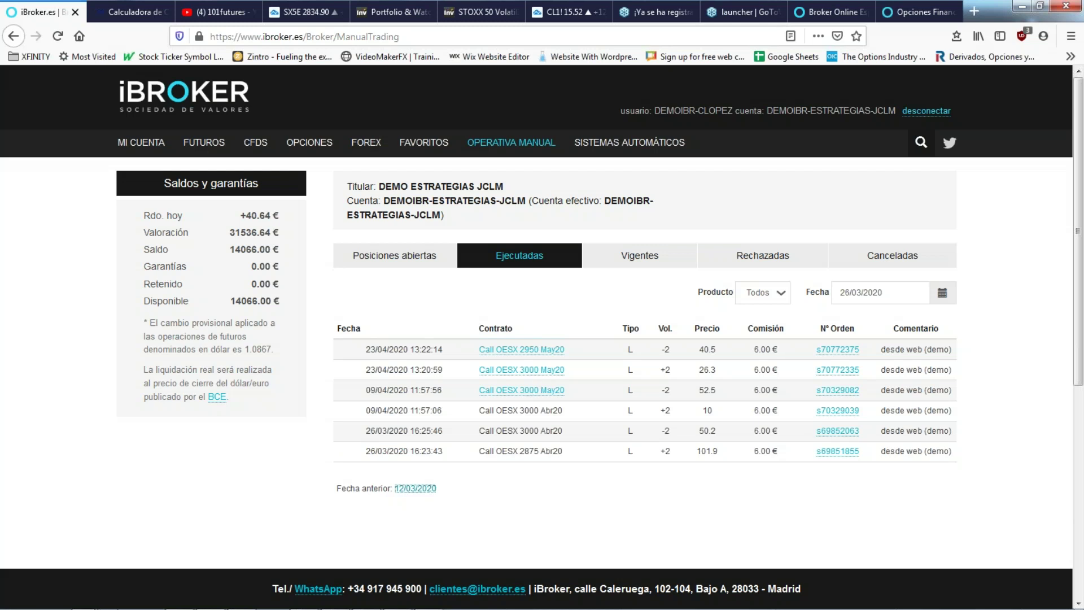
- Switch to the Excel workbook "blog buywrite call delta 30" and review the futures row's contract counts and total P&G
{"action": "mouse_move", "coordinate": [543, 609]}
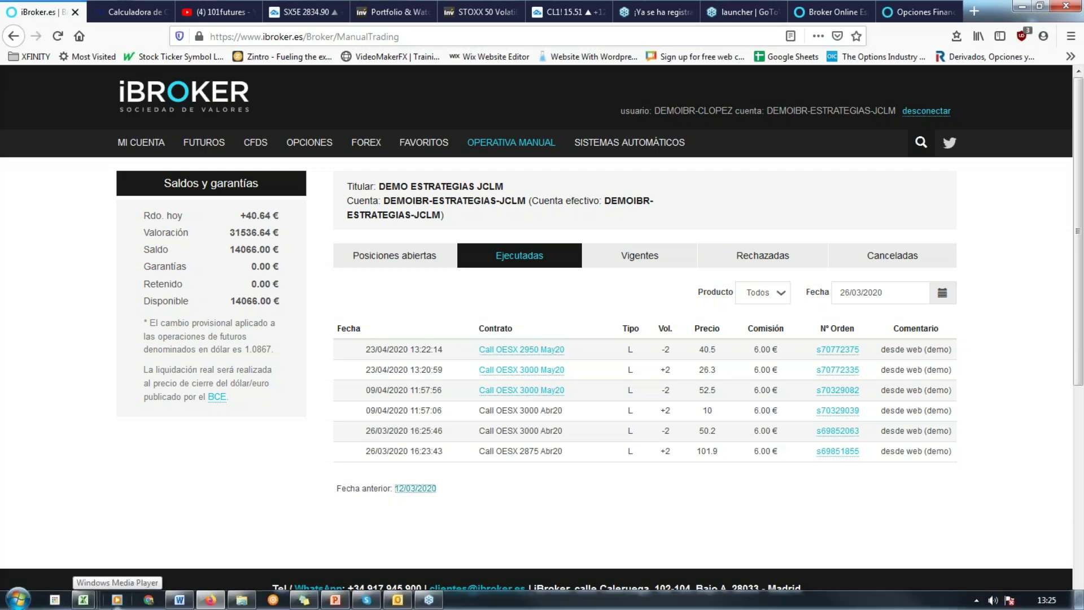
{"action": "mouse_move", "coordinate": [85, 601]}
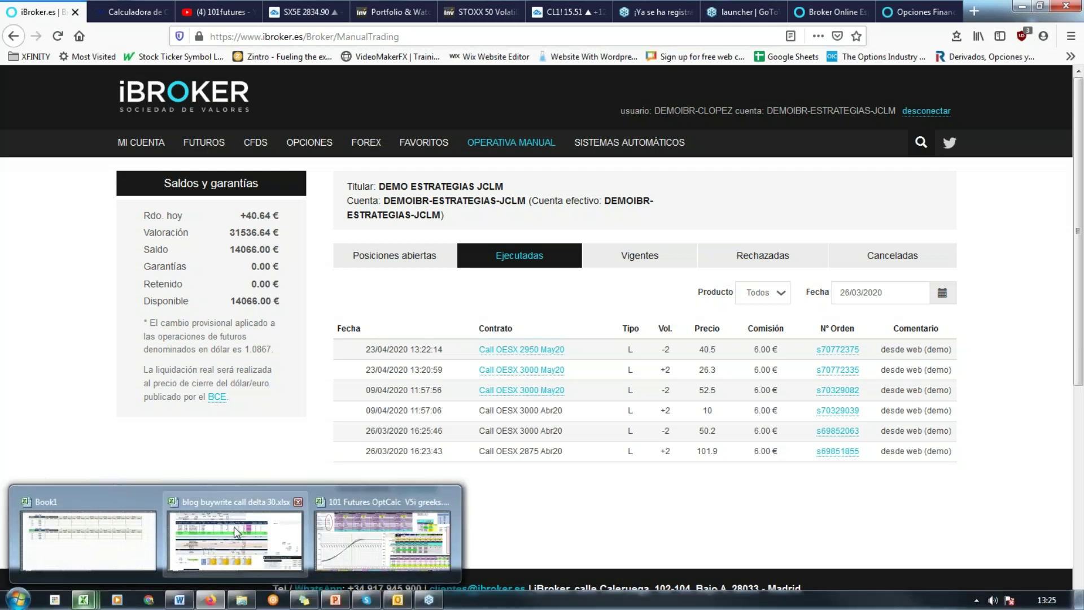
{"action": "left_click", "coordinate": [294, 531]}
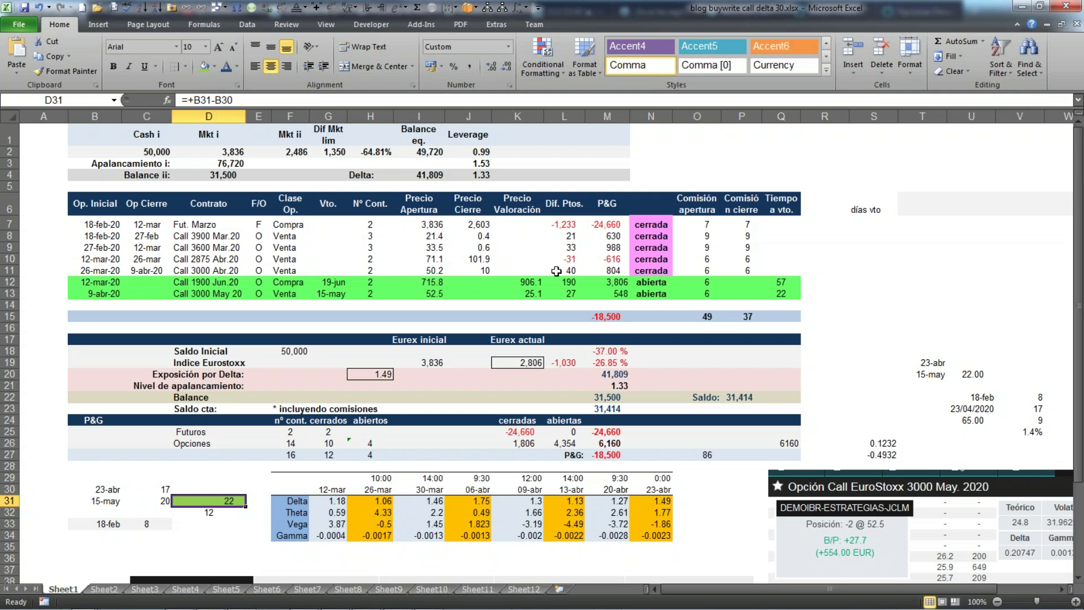
{"action": "left_click", "coordinate": [606, 431]}
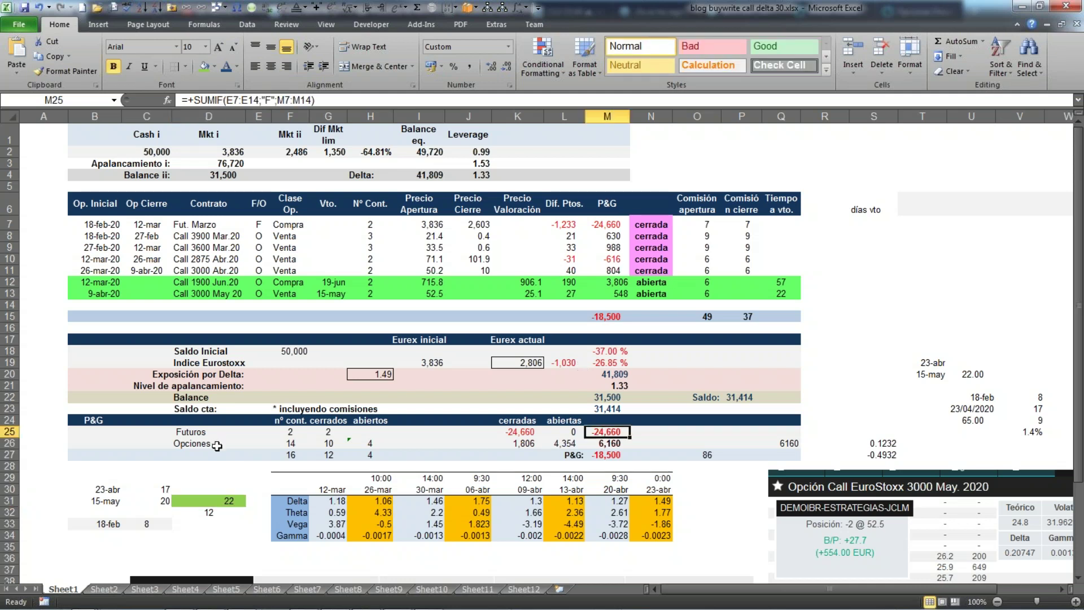
{"action": "left_click", "coordinate": [297, 432]}
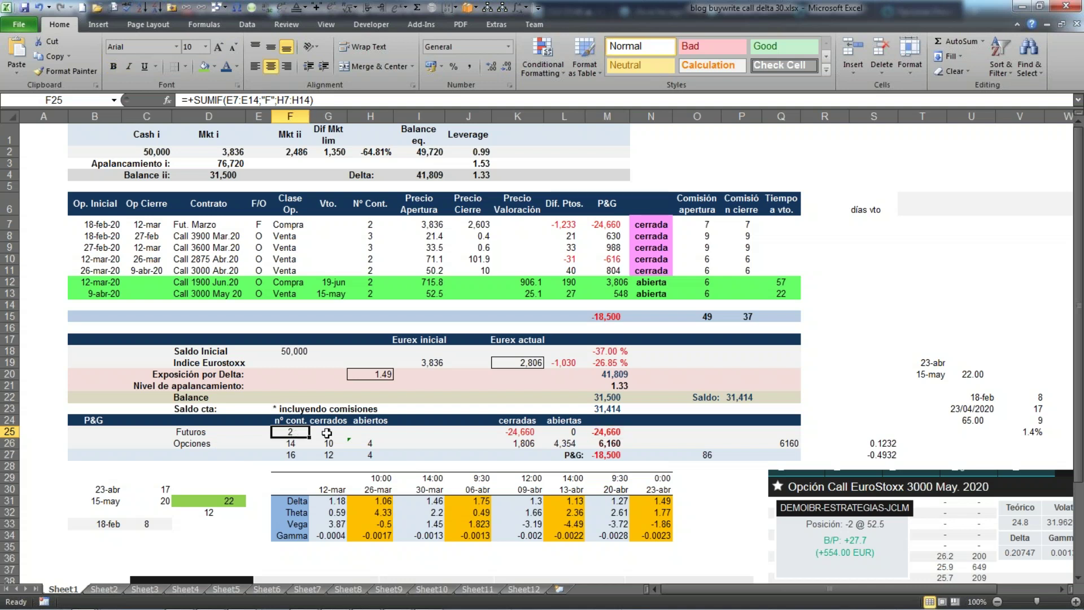
{"action": "left_click", "coordinate": [327, 433]}
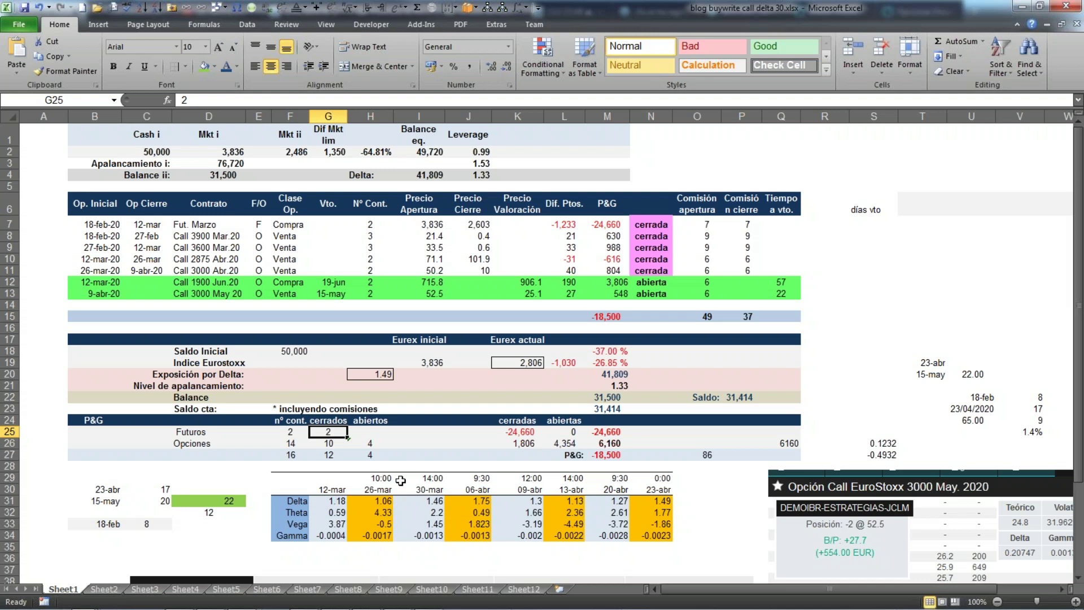
{"action": "left_click", "coordinate": [607, 432]}
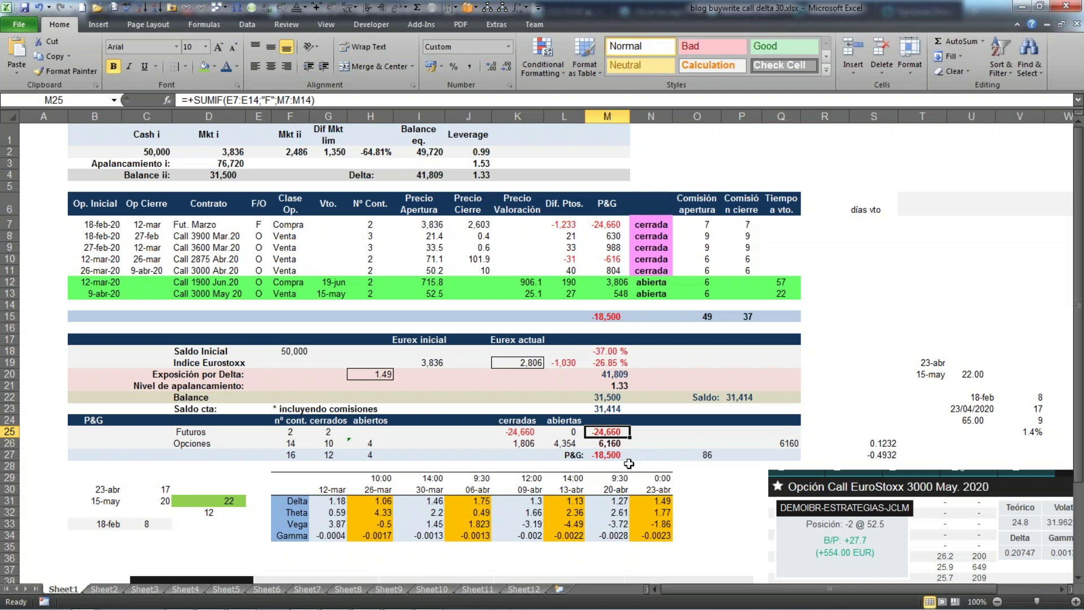
- Review the options row's contract counts and P&G, plus the individual P&G of the closed option trades and the Call 1900 Jun.20
{"action": "left_click", "coordinate": [294, 442]}
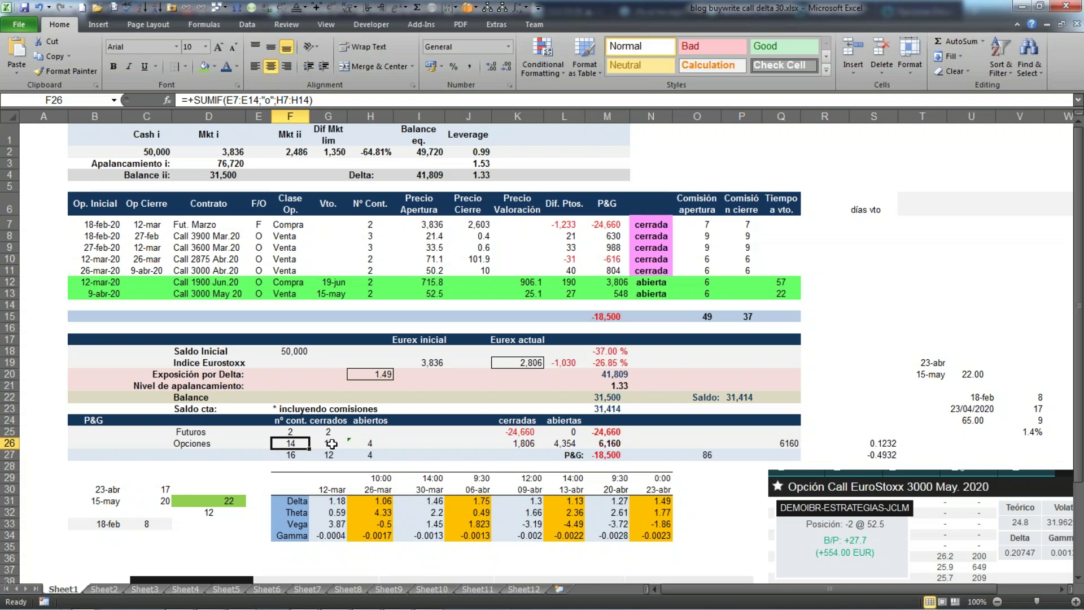
{"action": "left_click", "coordinate": [332, 445]}
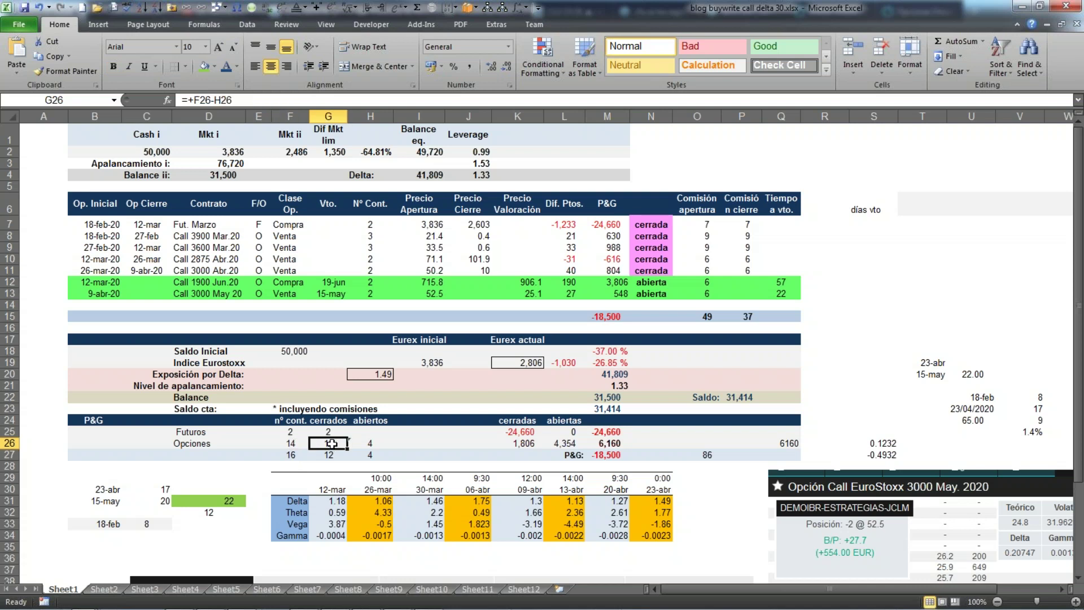
{"action": "left_click", "coordinate": [372, 445]}
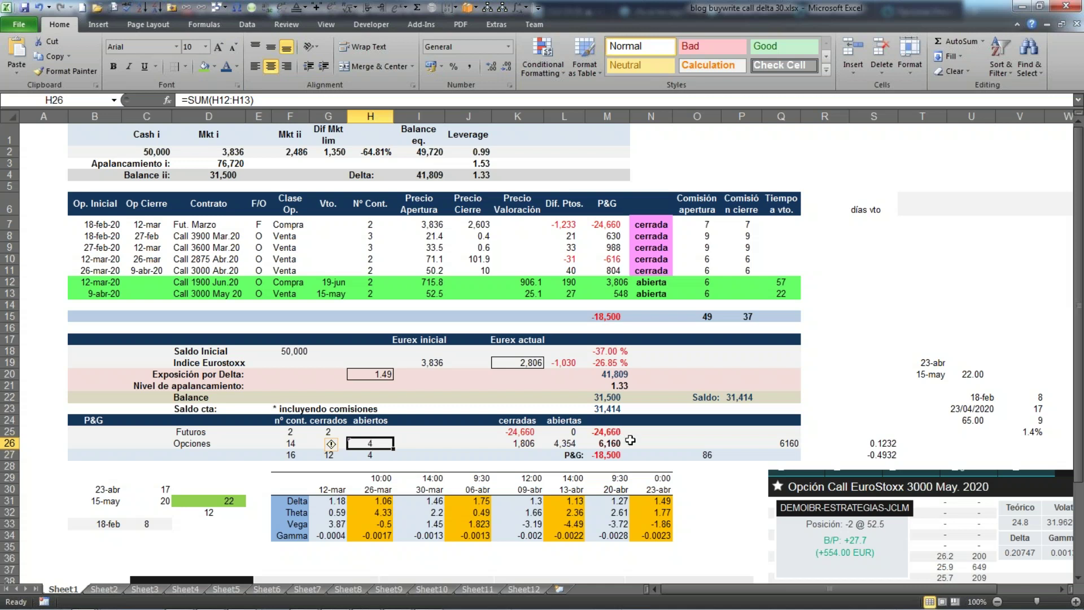
{"action": "left_click", "coordinate": [613, 443]}
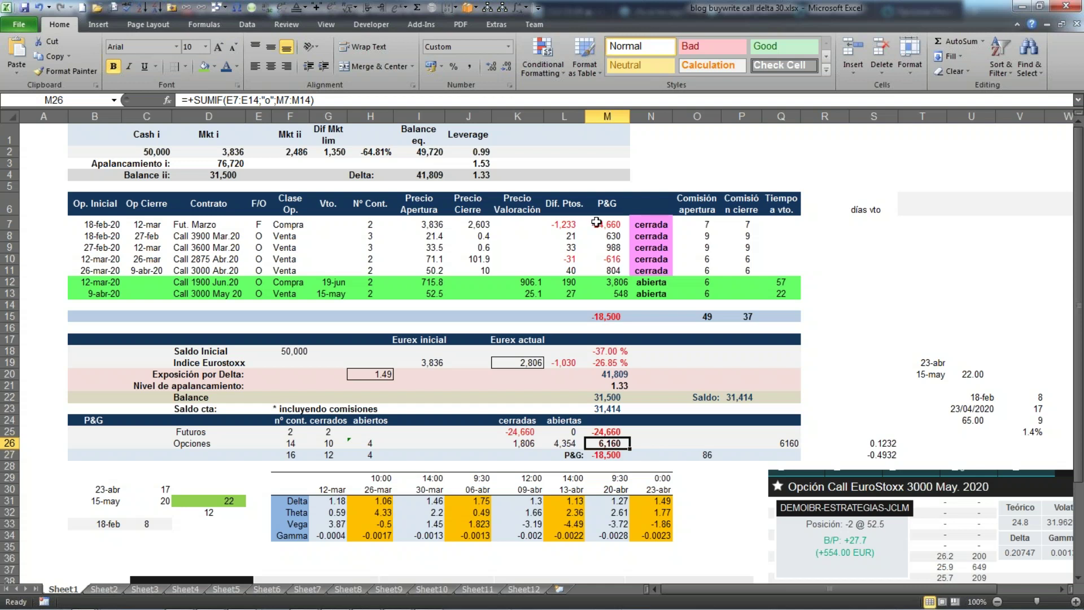
{"action": "left_click_drag", "start_coordinate": [617, 238], "coordinate": [616, 273]}
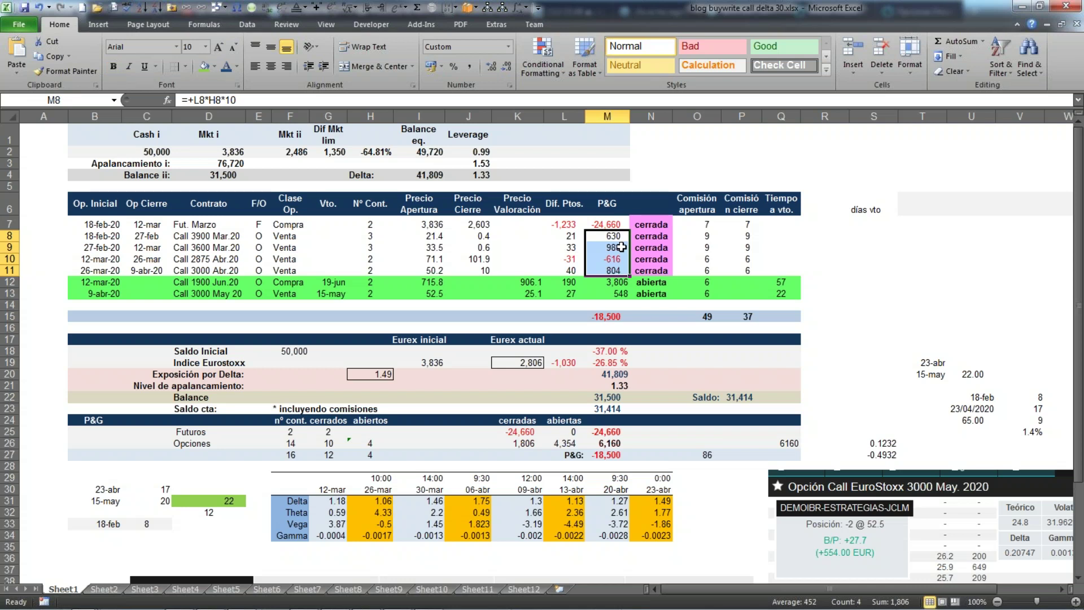
{"action": "left_click", "coordinate": [615, 281]}
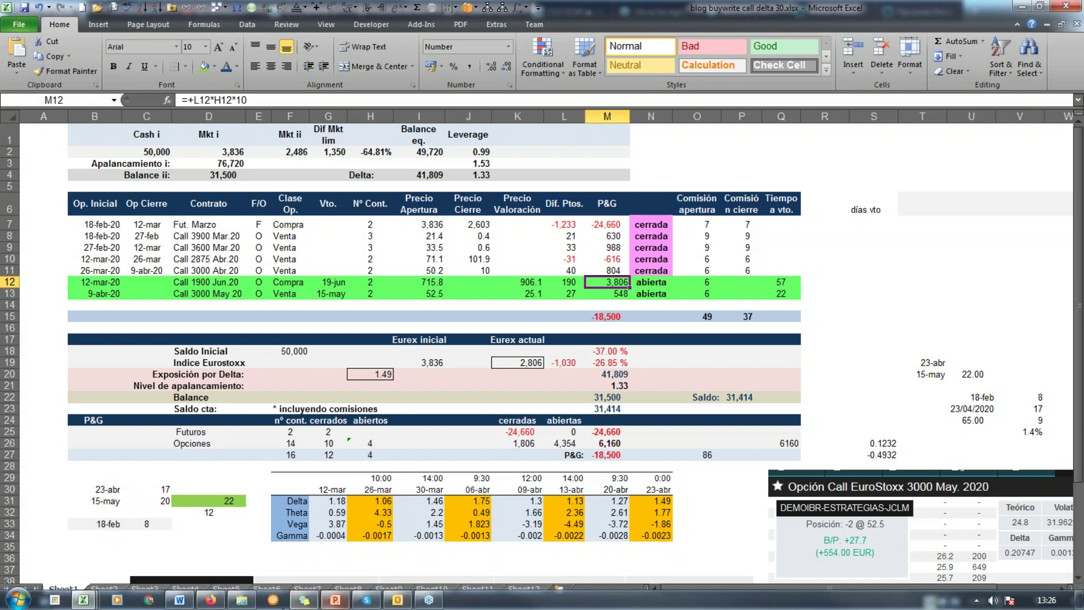
- Switch back to iBroker and examine the open positions and the total OESX delta, theta, vega and gamma
{"action": "mouse_move", "coordinate": [216, 602]}
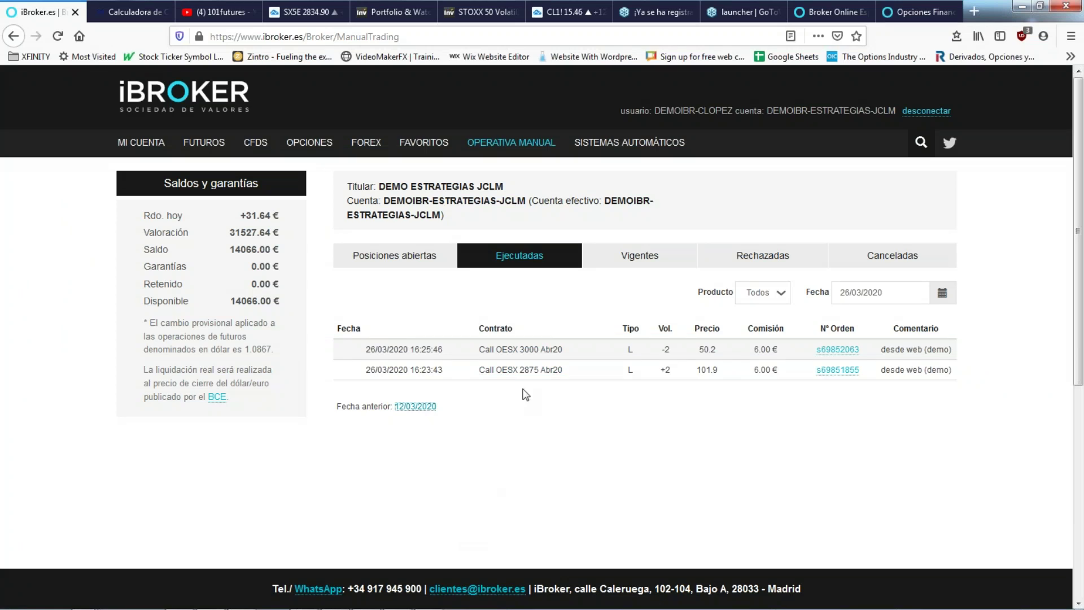
{"action": "left_click", "coordinate": [396, 260]}
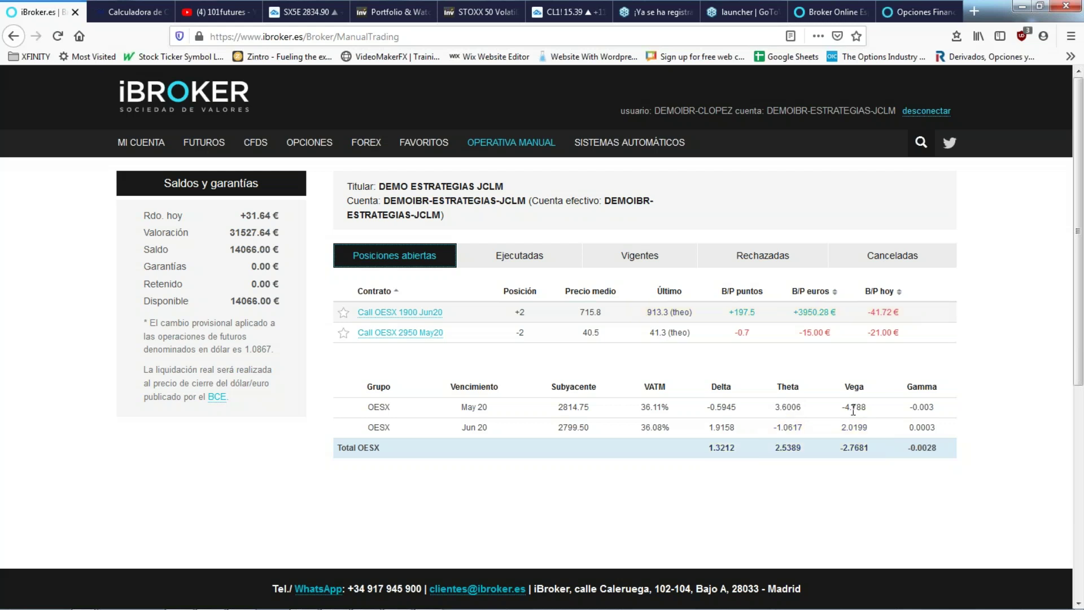
{"action": "left_click", "coordinate": [712, 446]}
{"action": "left_click_drag", "start_coordinate": [712, 445], "coordinate": [933, 453]}
{"action": "left_click", "coordinate": [927, 468]}
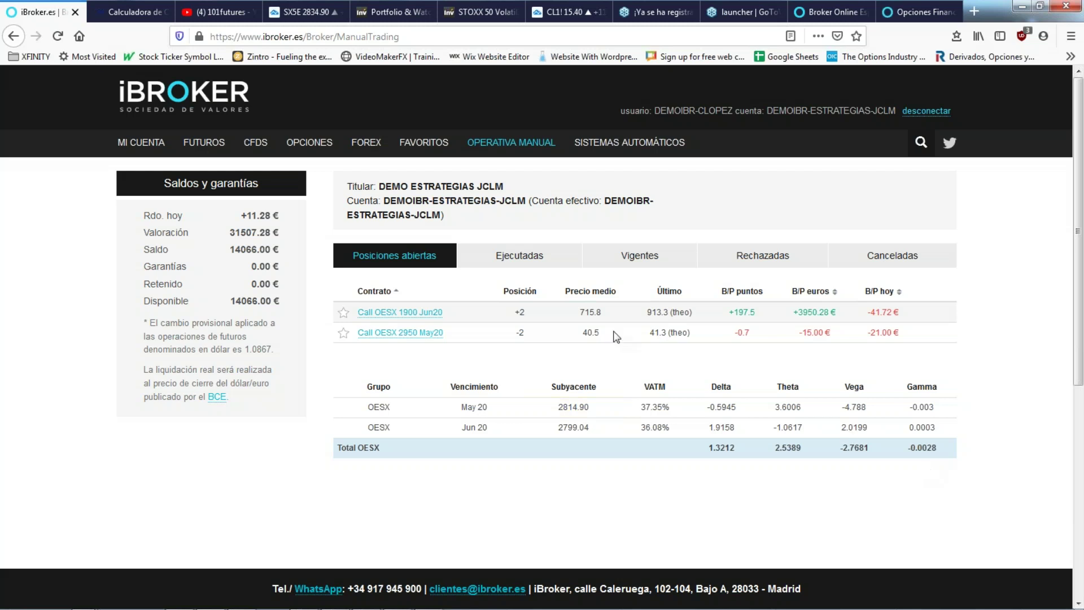
- Go to the 101 Futures website and view its options book pages on Griegas and Publicaciones
{"action": "left_click", "coordinate": [135, 11]}
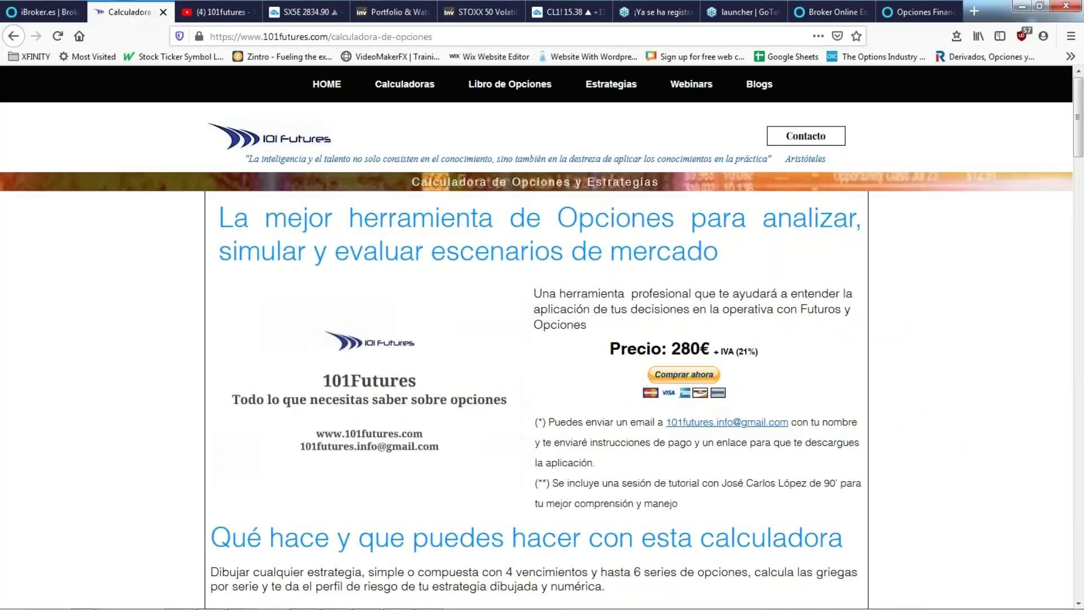
{"action": "mouse_move", "coordinate": [529, 92]}
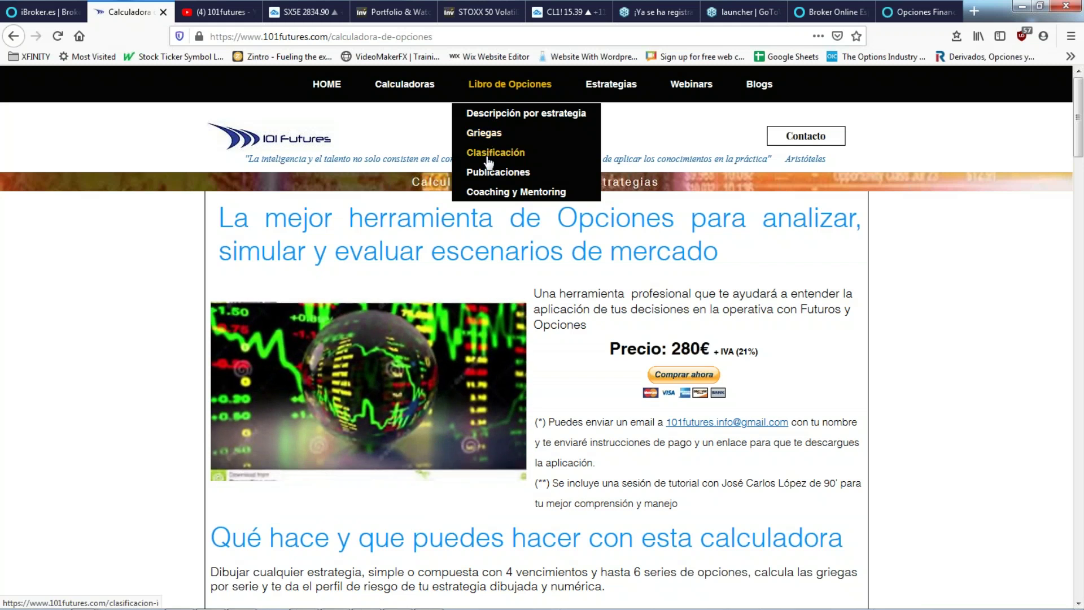
{"action": "left_click", "coordinate": [487, 137]}
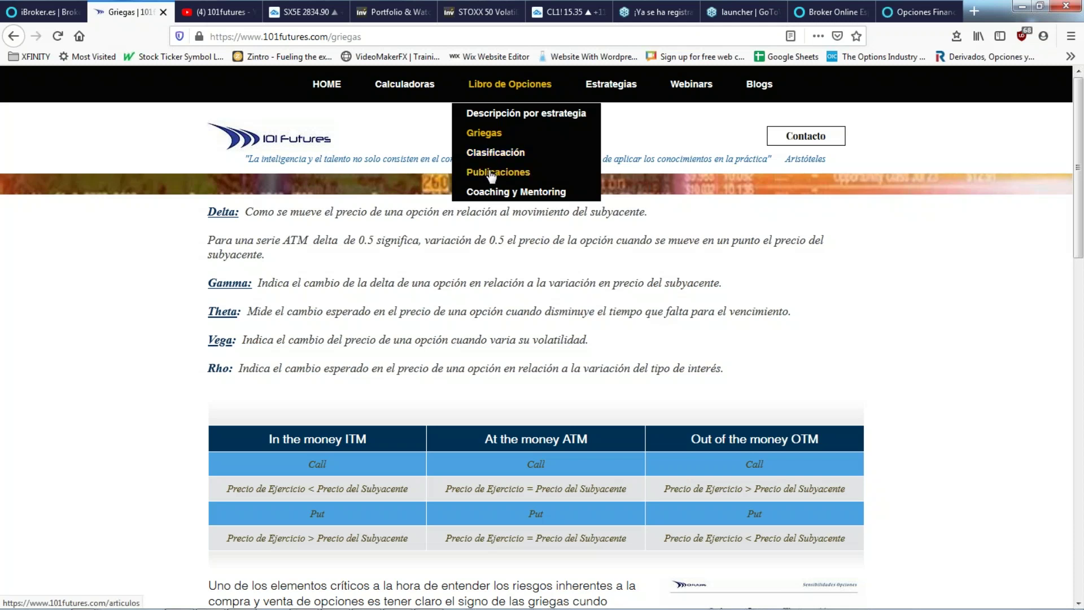
{"action": "left_click", "coordinate": [492, 176]}
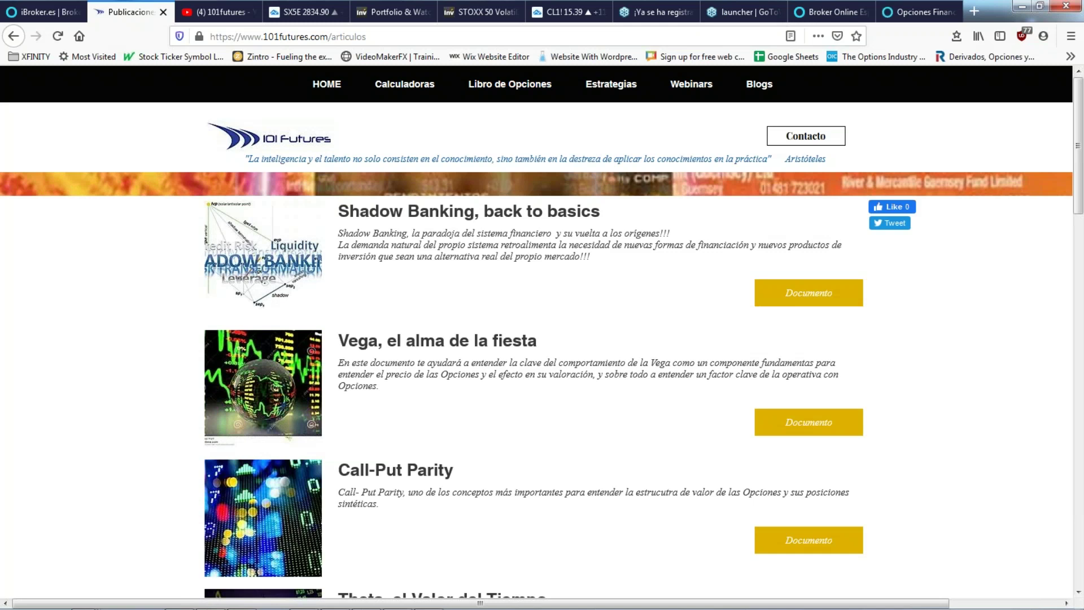
- Browse the Publicaciones articles and open the document for "Delta, la Rosa de los Vientos"
{"action": "scroll", "coordinate": [429, 294], "scroll_direction": "down", "scroll_amount": 3}
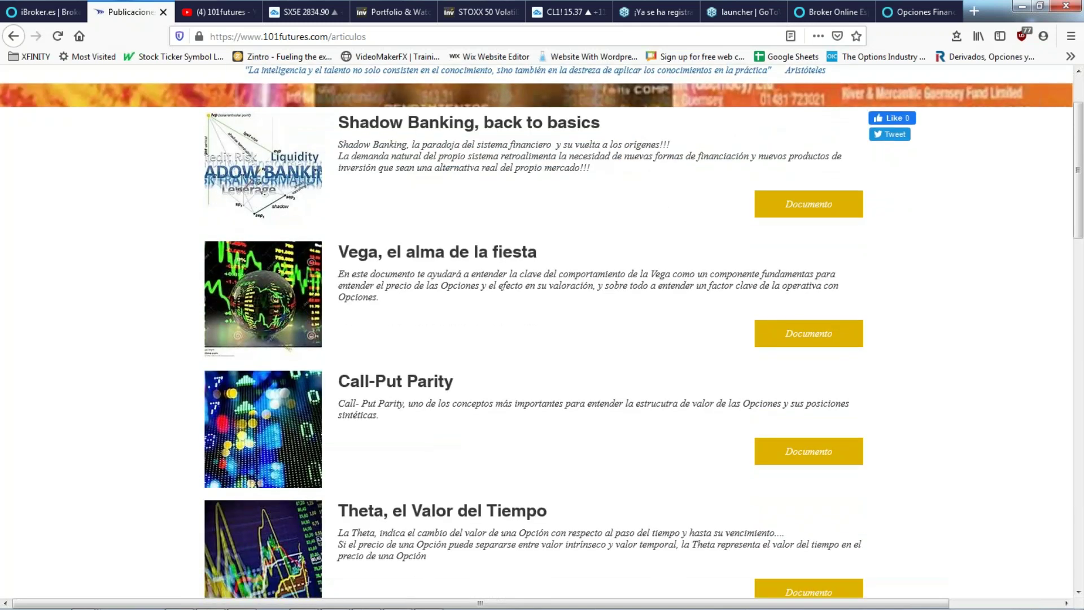
{"action": "scroll", "coordinate": [430, 297], "scroll_direction": "down", "scroll_amount": 2}
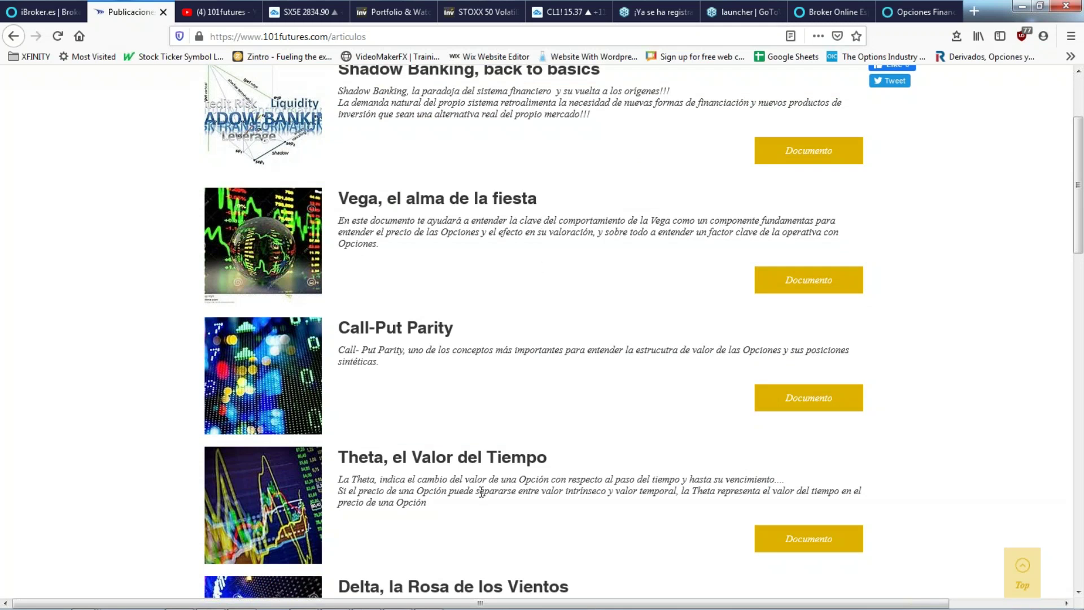
{"action": "scroll", "coordinate": [481, 492], "scroll_direction": "down", "scroll_amount": 3}
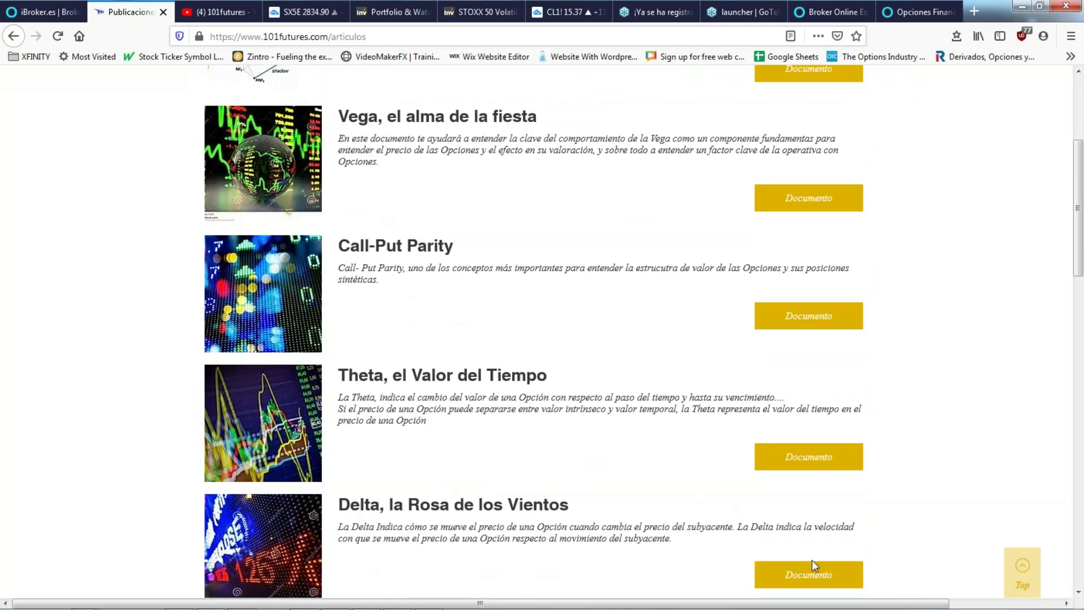
{"action": "left_click", "coordinate": [814, 582]}
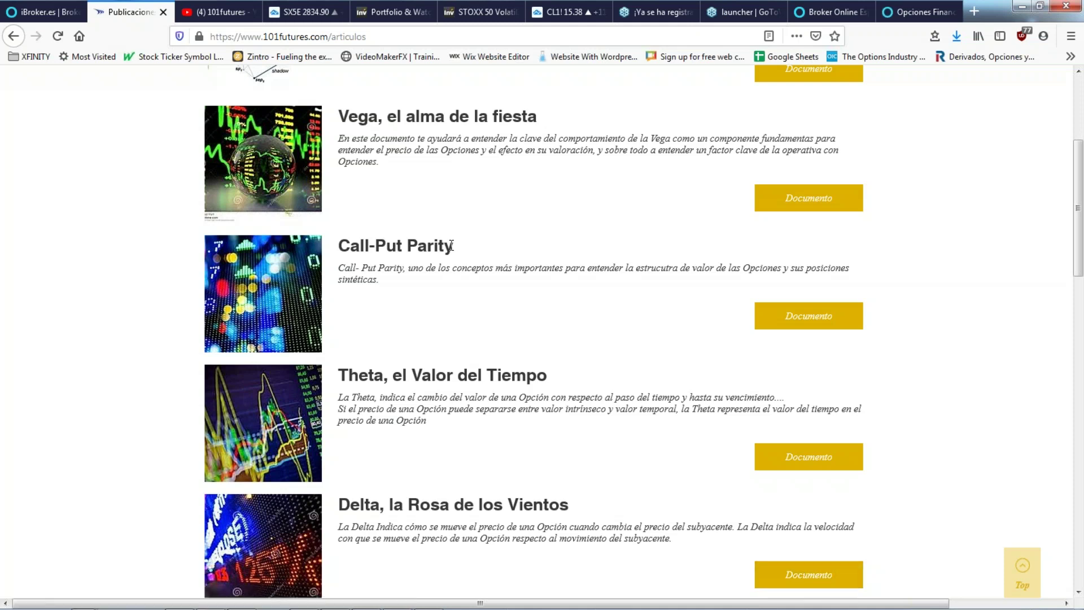
{"action": "left_click", "coordinate": [810, 574]}
- Return to the options book's Griegas page with the definitions of delta, gamma, theta, vega and rho
{"action": "scroll", "coordinate": [736, 482], "scroll_direction": "up", "scroll_amount": 4}
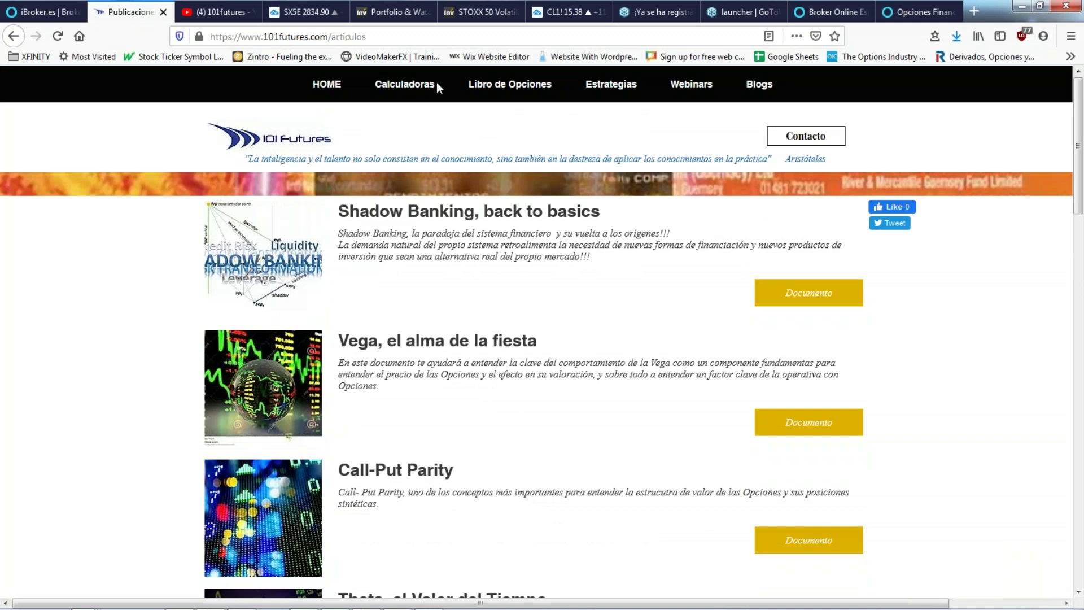
{"action": "mouse_move", "coordinate": [523, 92]}
{"action": "left_click", "coordinate": [493, 135]}
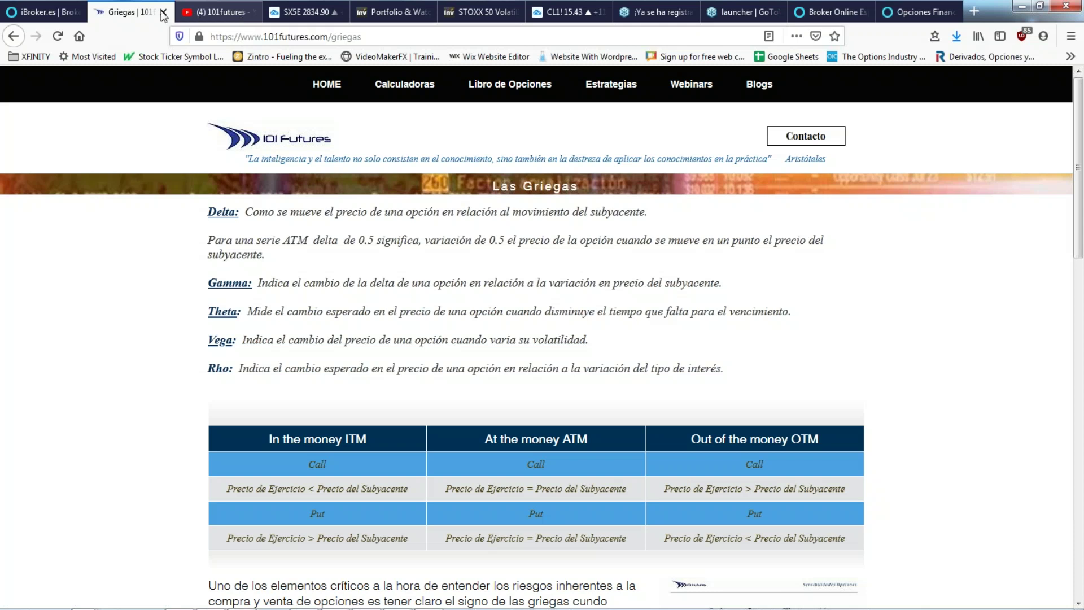
- Go to the 101futures.com home page, open Las Griegas through Libro de Opciones, and follow the Delta definition's link
{"action": "left_click", "coordinate": [235, 38]}
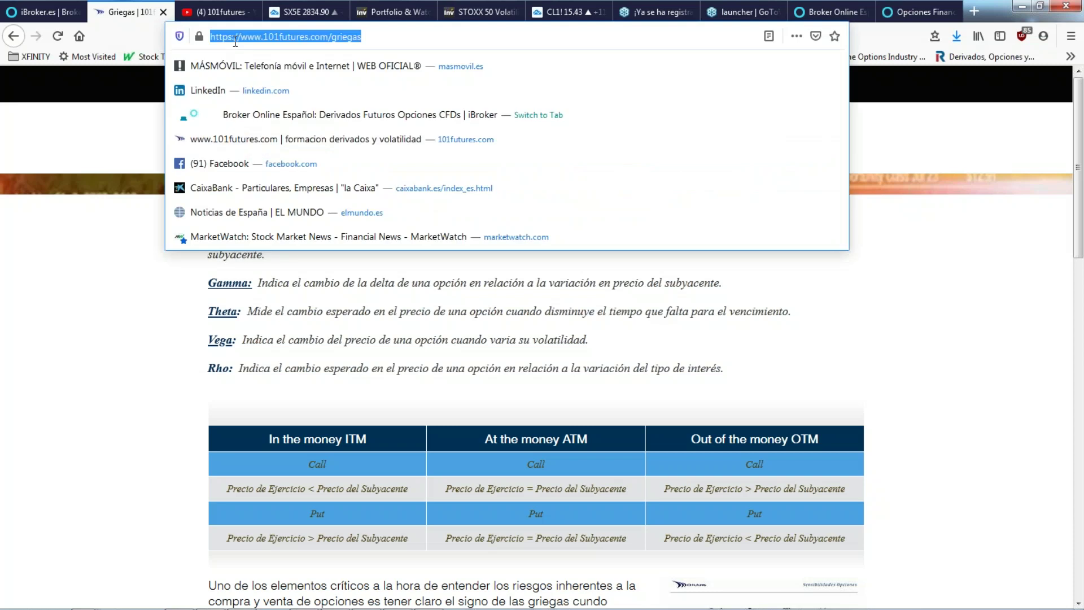
{"action": "type", "text": "101"}
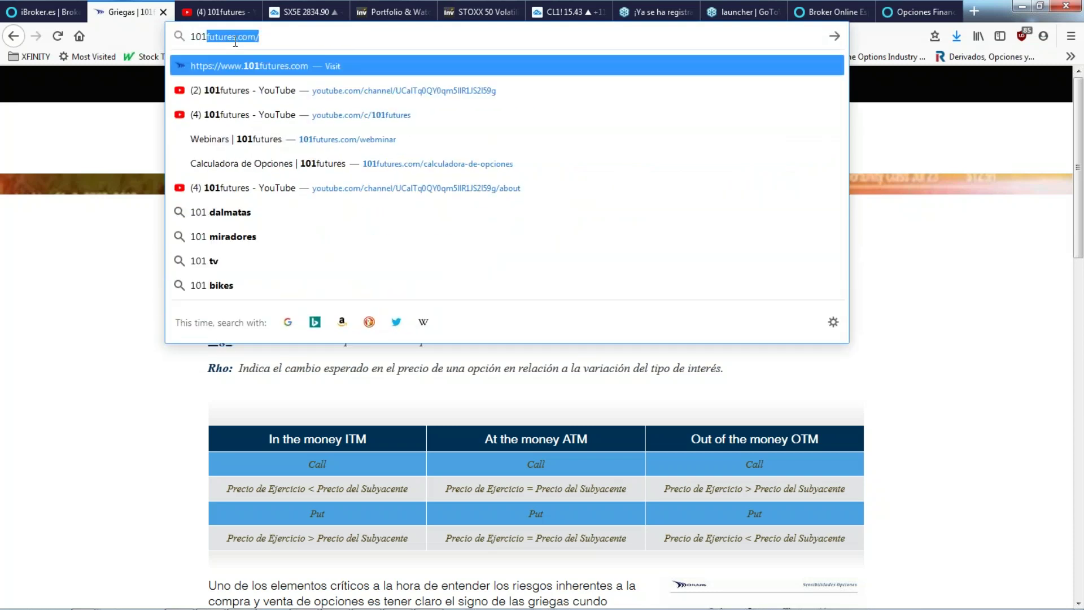
{"action": "key", "text": "Return"}
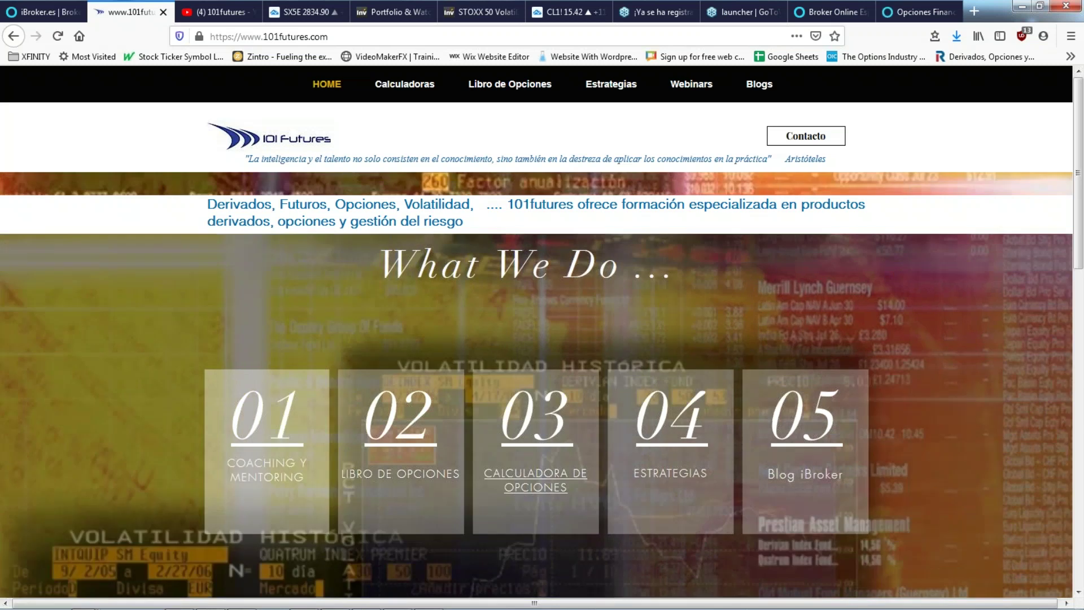
{"action": "left_click", "coordinate": [407, 422]}
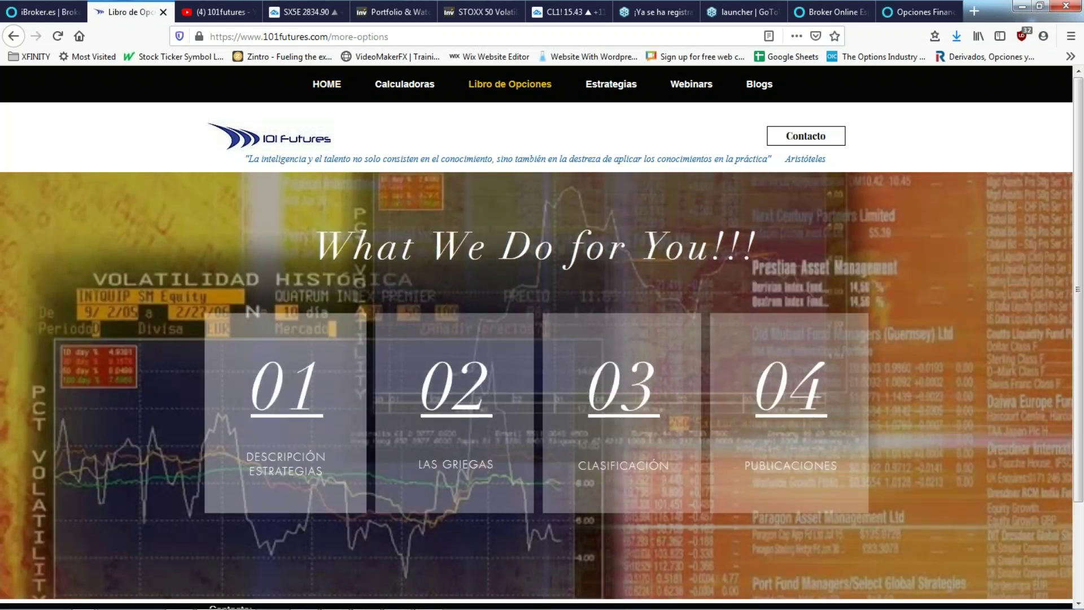
{"action": "left_click", "coordinate": [450, 414]}
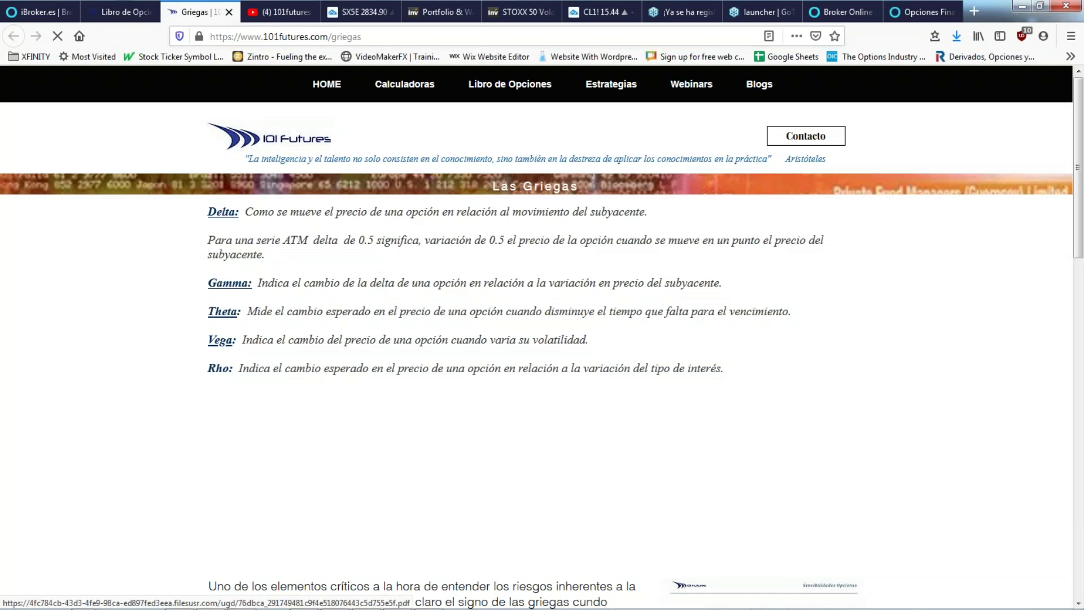
{"action": "left_click", "coordinate": [223, 212]}
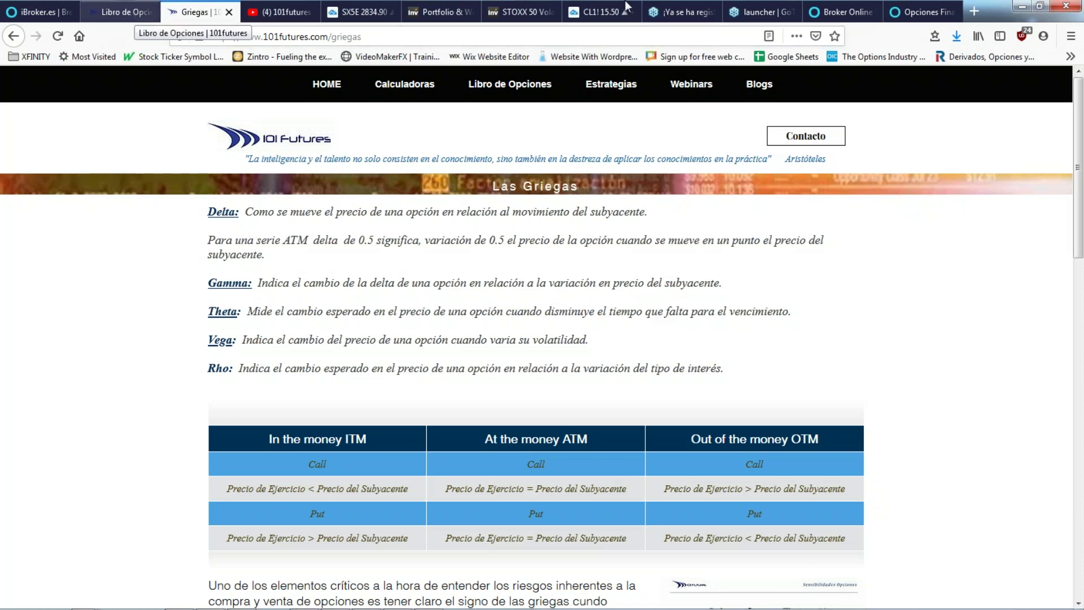
- Switch to the iBroker blog article on the delta challenge and review its current positions, weekly greeks, observations and P&G table
{"action": "left_click", "coordinate": [833, 12]}
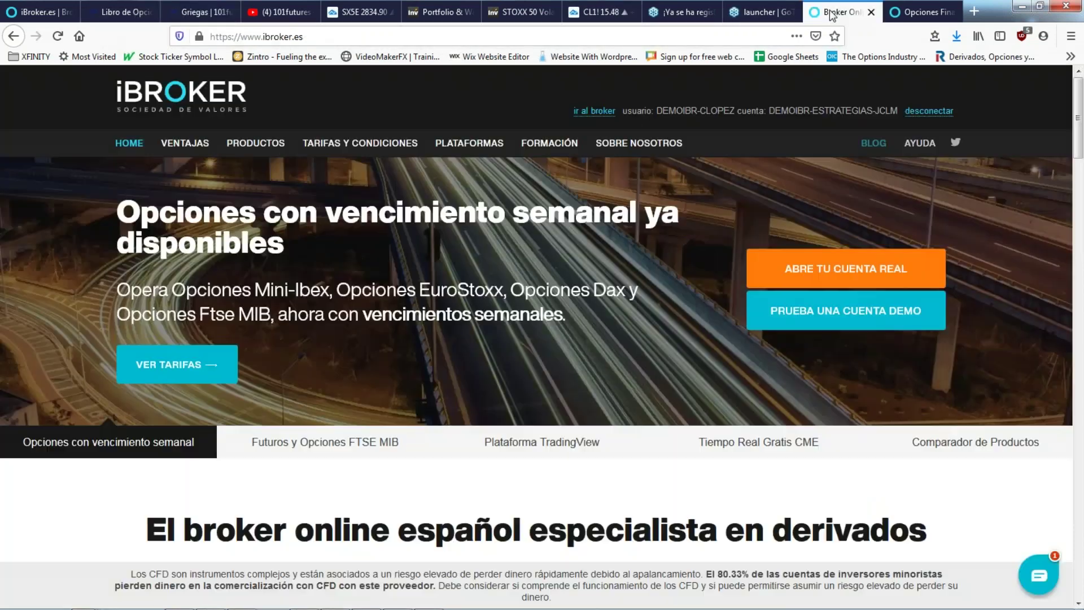
{"action": "left_click", "coordinate": [924, 14]}
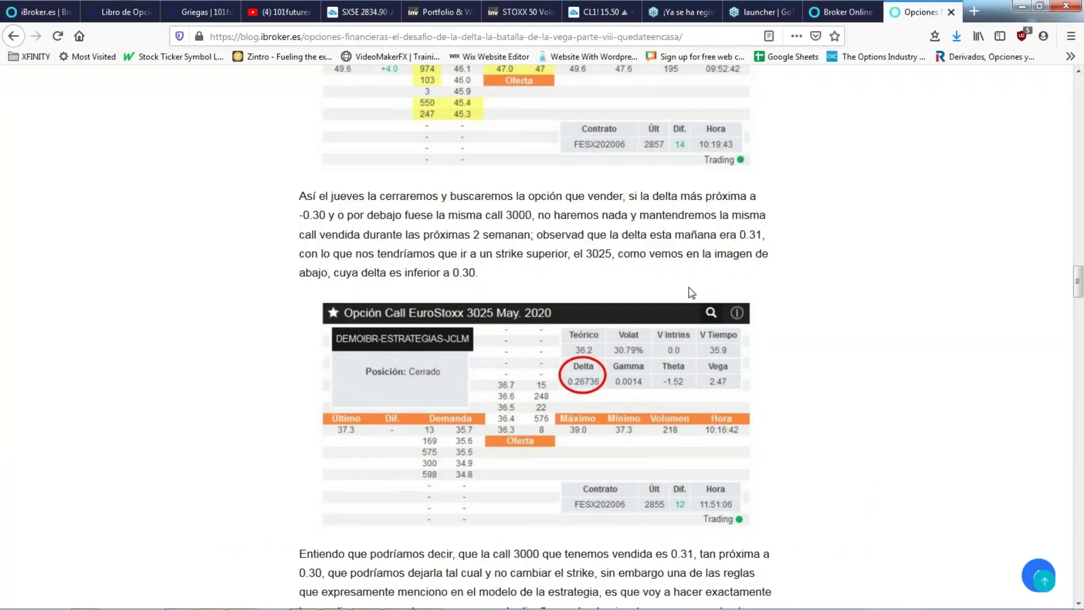
{"action": "scroll", "coordinate": [692, 293], "scroll_direction": "up", "scroll_amount": 15}
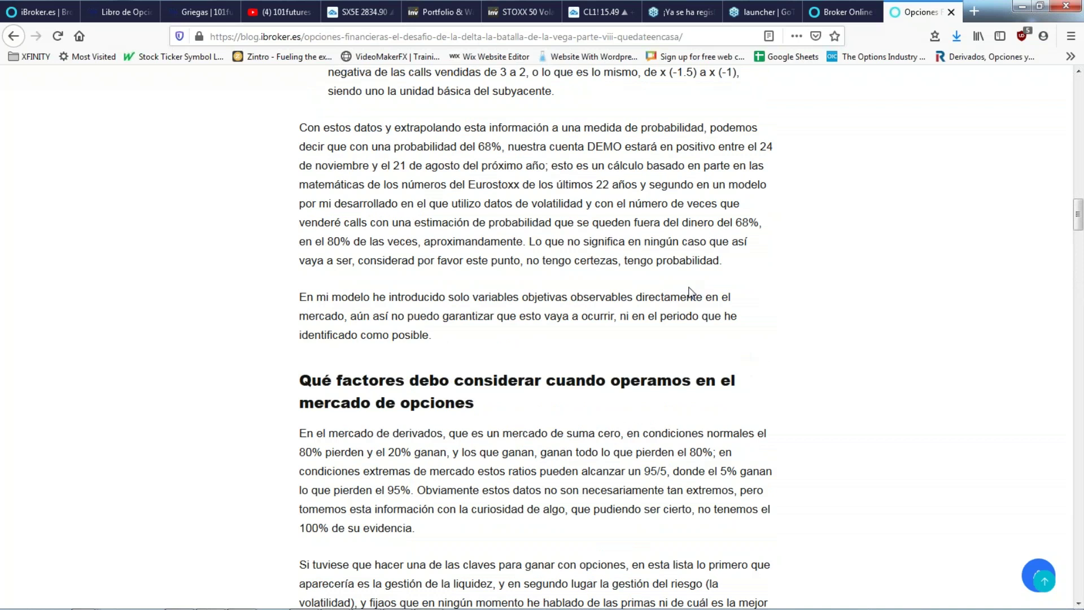
{"action": "scroll", "coordinate": [690, 292], "scroll_direction": "down", "scroll_amount": 15}
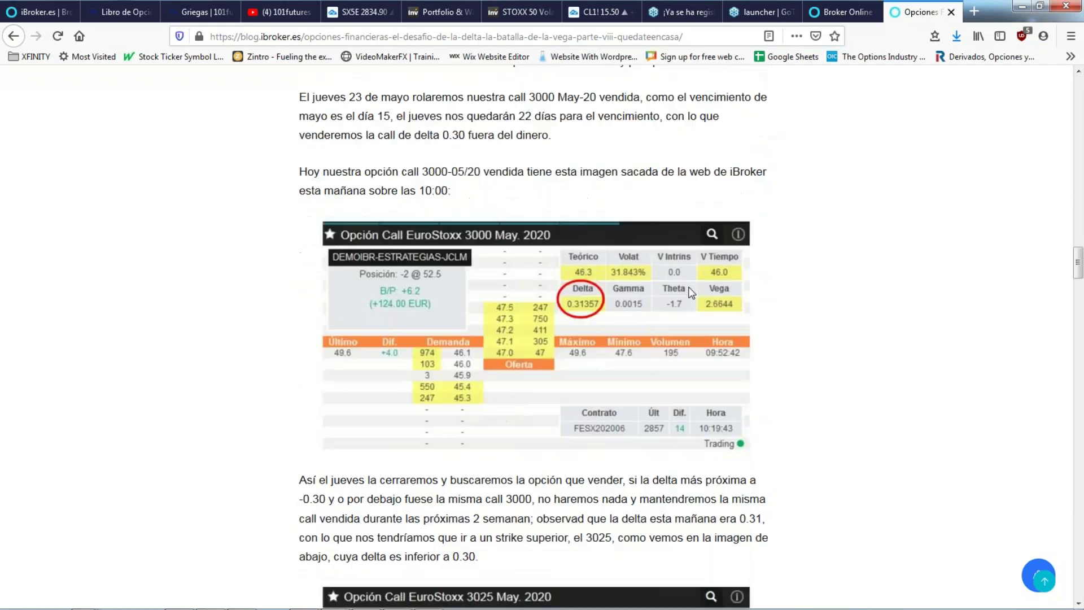
{"action": "scroll", "coordinate": [690, 293], "scroll_direction": "down", "scroll_amount": 10}
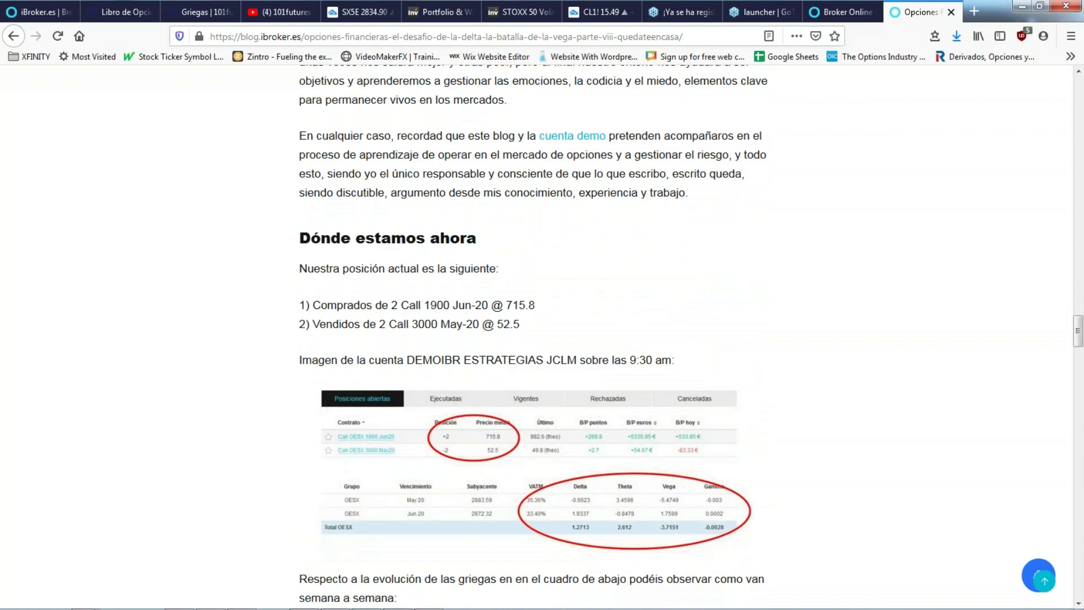
{"action": "scroll", "coordinate": [543, 334], "scroll_direction": "down", "scroll_amount": 8}
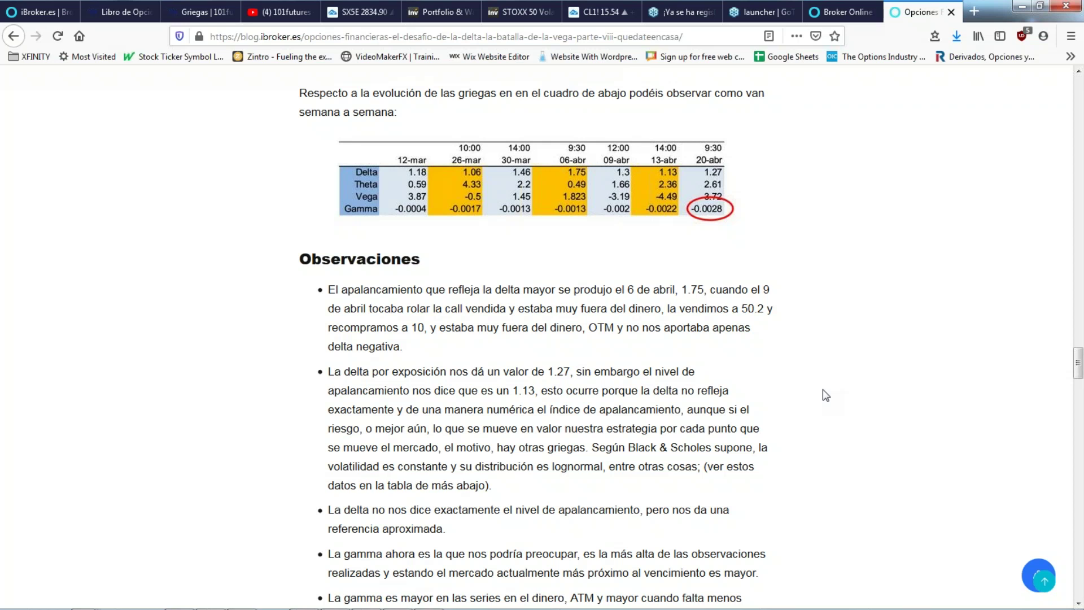
{"action": "scroll", "coordinate": [823, 390], "scroll_direction": "down", "scroll_amount": 10}
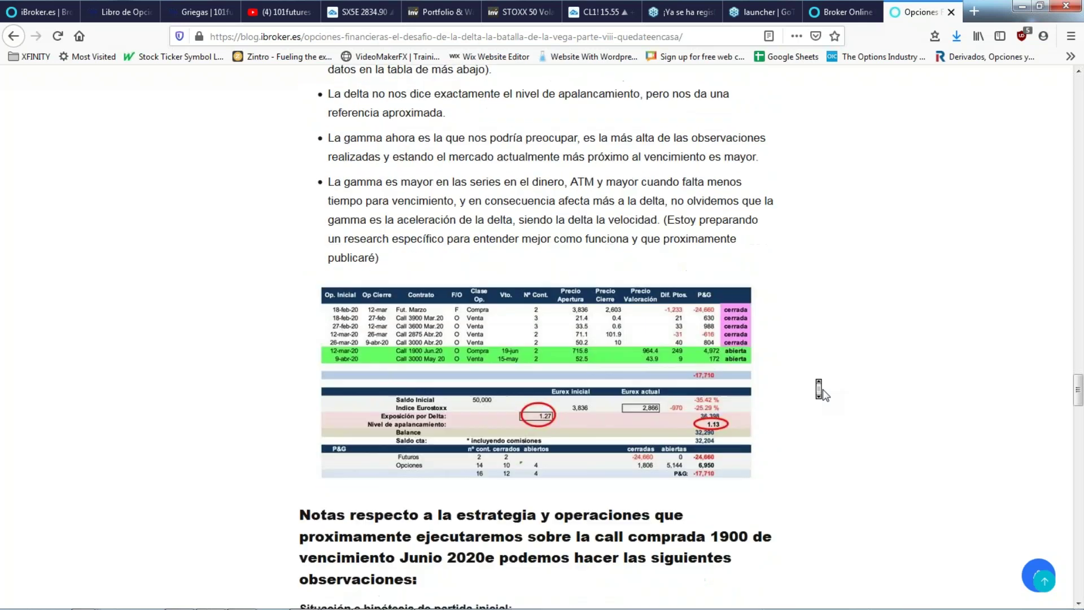
- Read the article's notes on the bought Call 1900 Jun-2020, covering the initial situation, the hypothesis and the roll plan
{"action": "scroll", "coordinate": [823, 391], "scroll_direction": "down", "scroll_amount": 3}
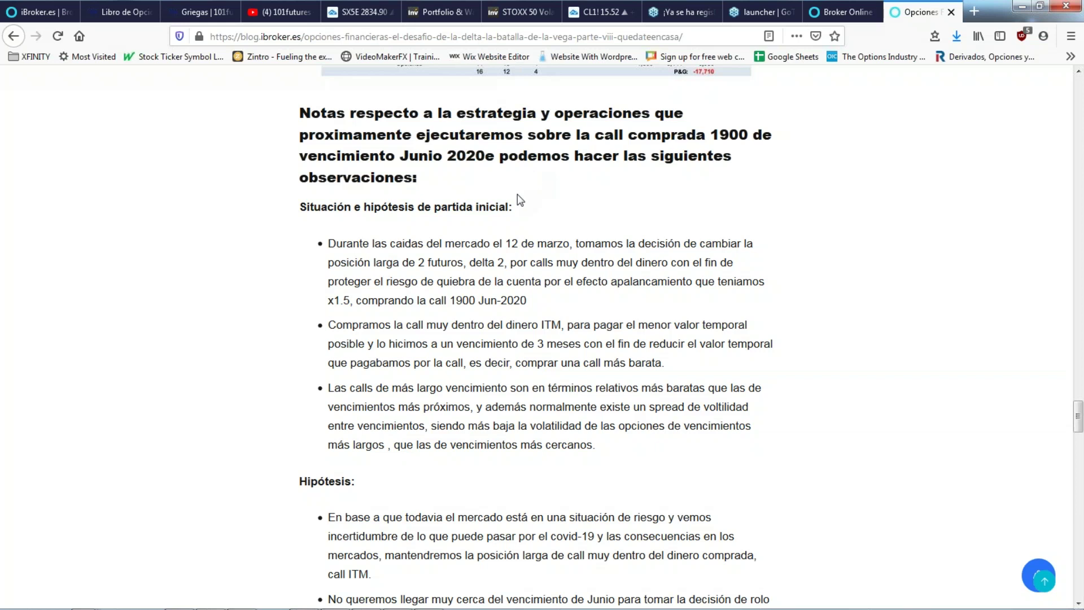
{"action": "scroll", "coordinate": [517, 194], "scroll_direction": "down", "scroll_amount": 2}
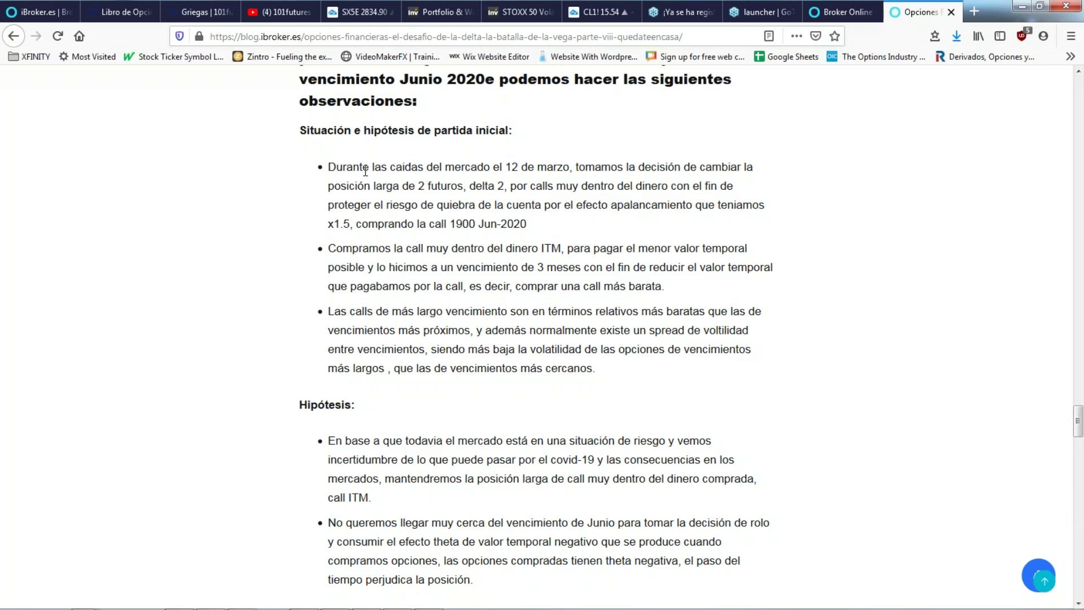
{"action": "scroll", "coordinate": [365, 171], "scroll_direction": "down", "scroll_amount": 3}
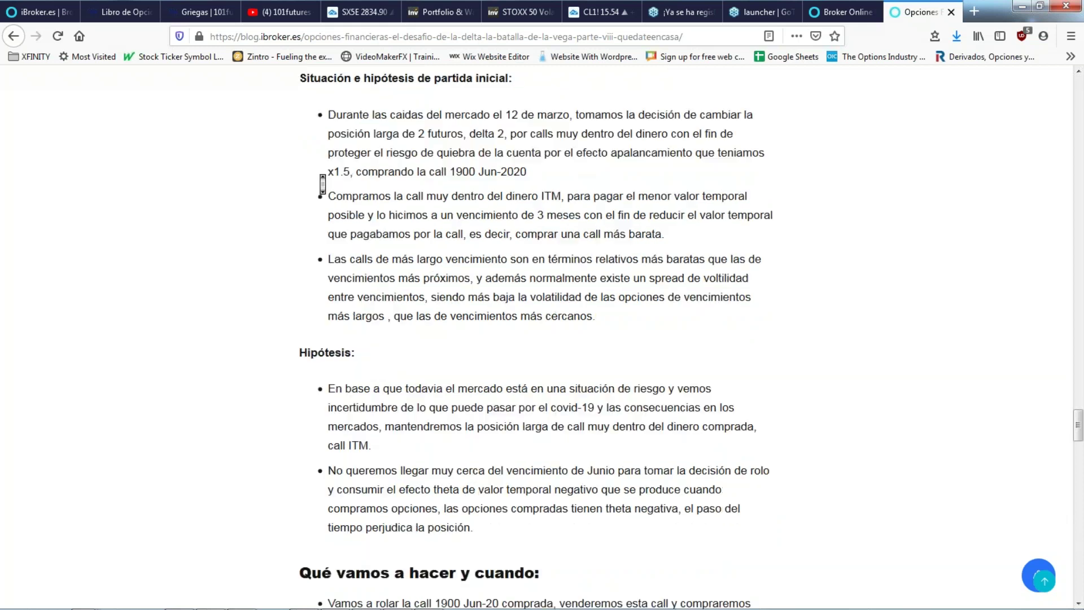
{"action": "scroll", "coordinate": [422, 263], "scroll_direction": "down", "scroll_amount": 5}
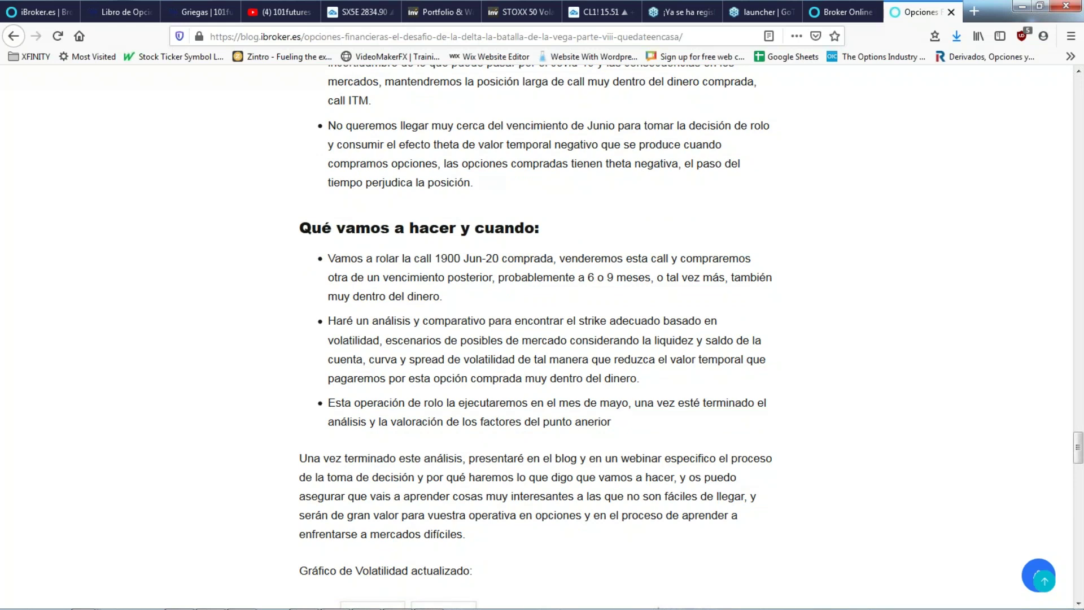
- Switch to the PowerPoint presentation "Webinar iBroker 23042020" and show the "Juego de las preguntas" slide as a full-screen slide show
{"action": "mouse_move", "coordinate": [395, 609]}
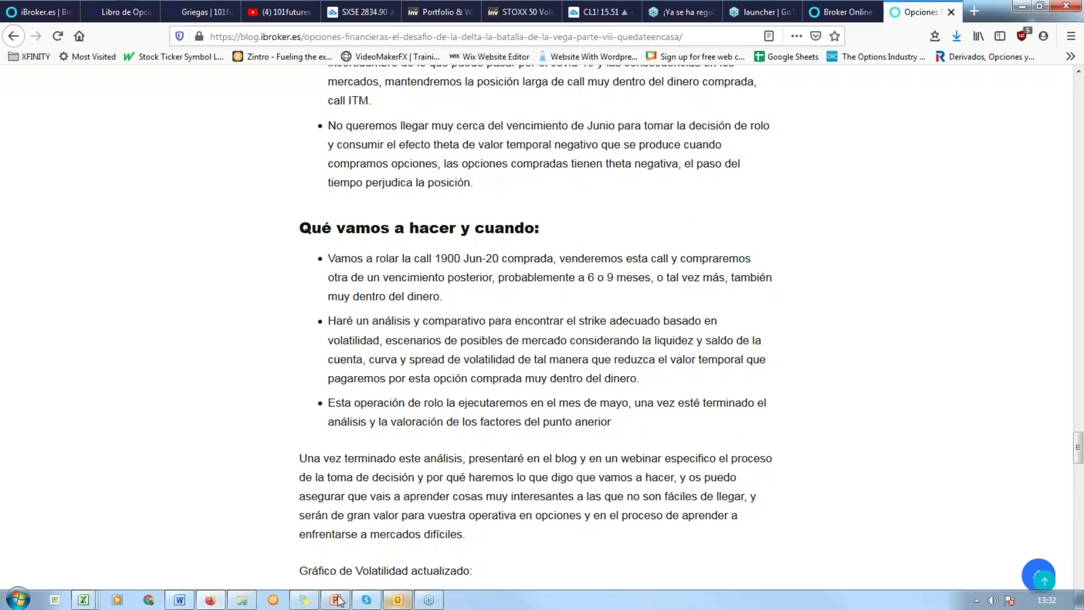
{"action": "left_click", "coordinate": [337, 600]}
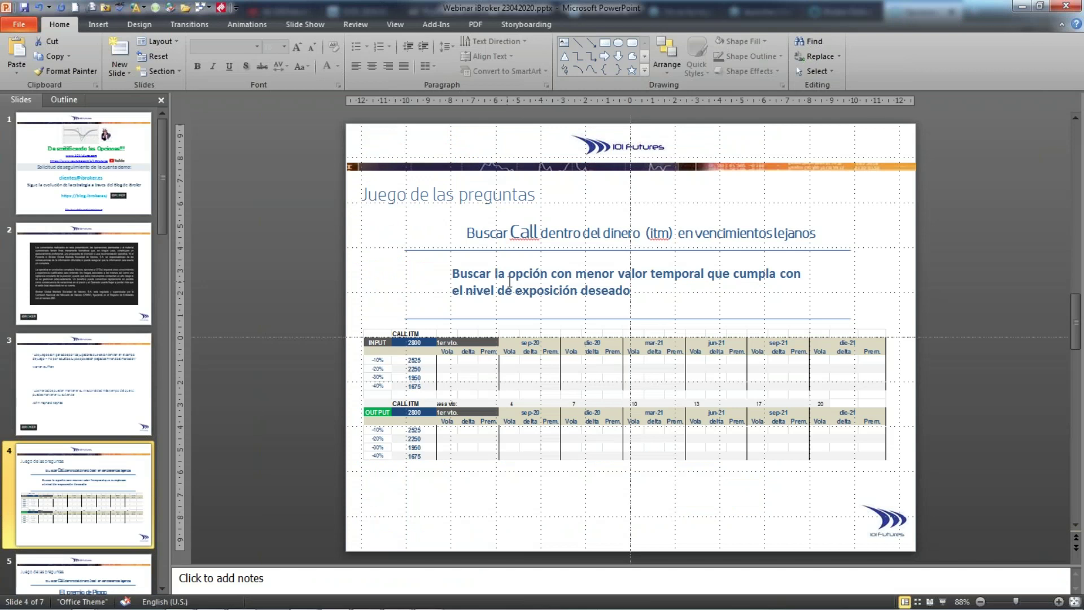
{"action": "left_click", "coordinate": [943, 603]}
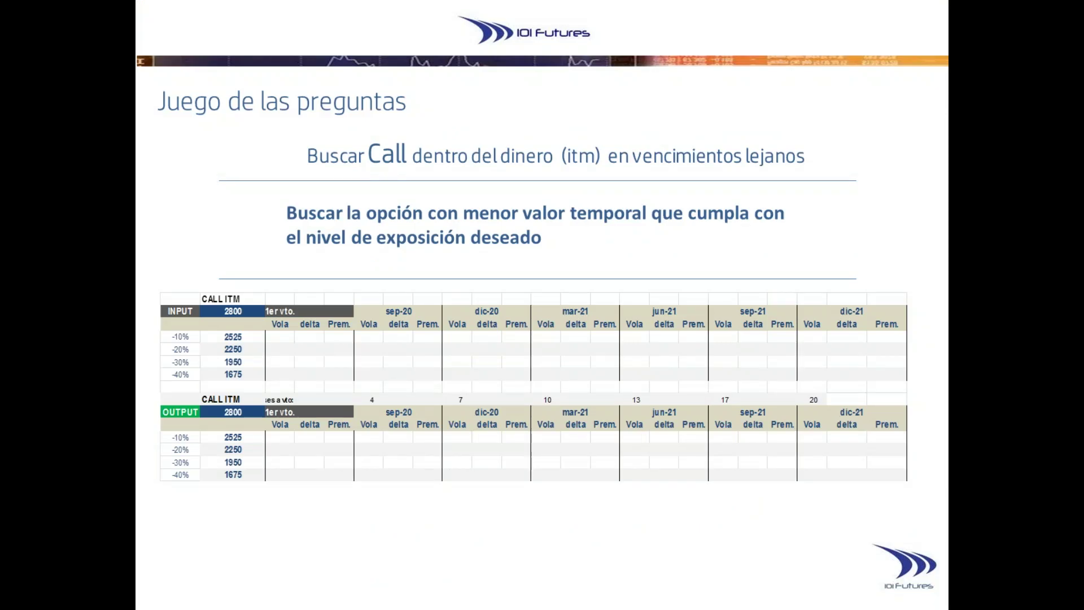
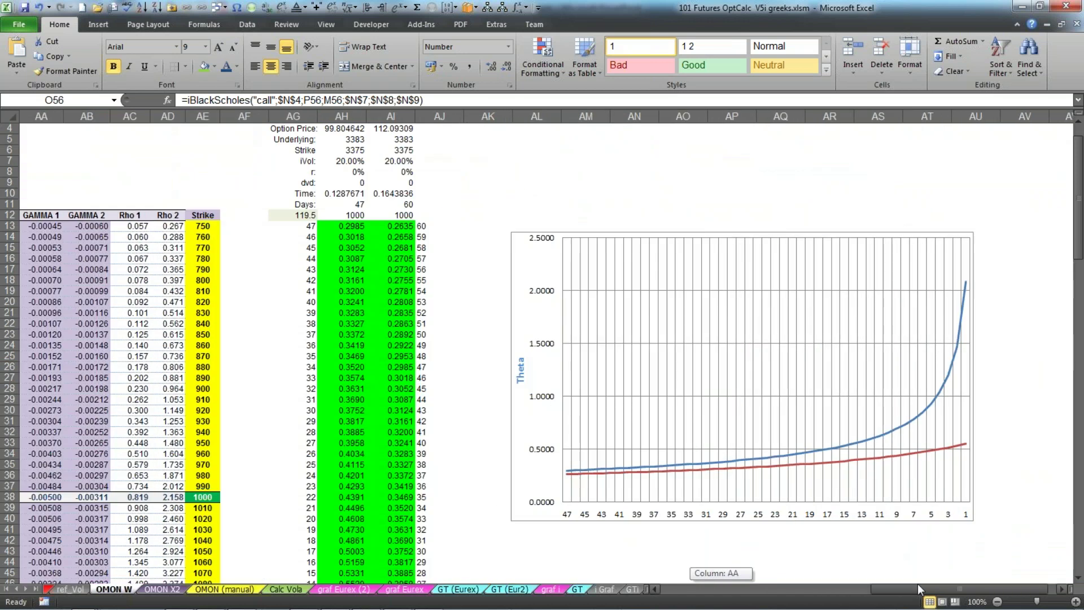
- Examine the Theta chart on the OMON W sheet, comparing the "call uno" and "call dos" curves as expiry approaches
{"action": "mouse_move", "coordinate": [873, 460]}
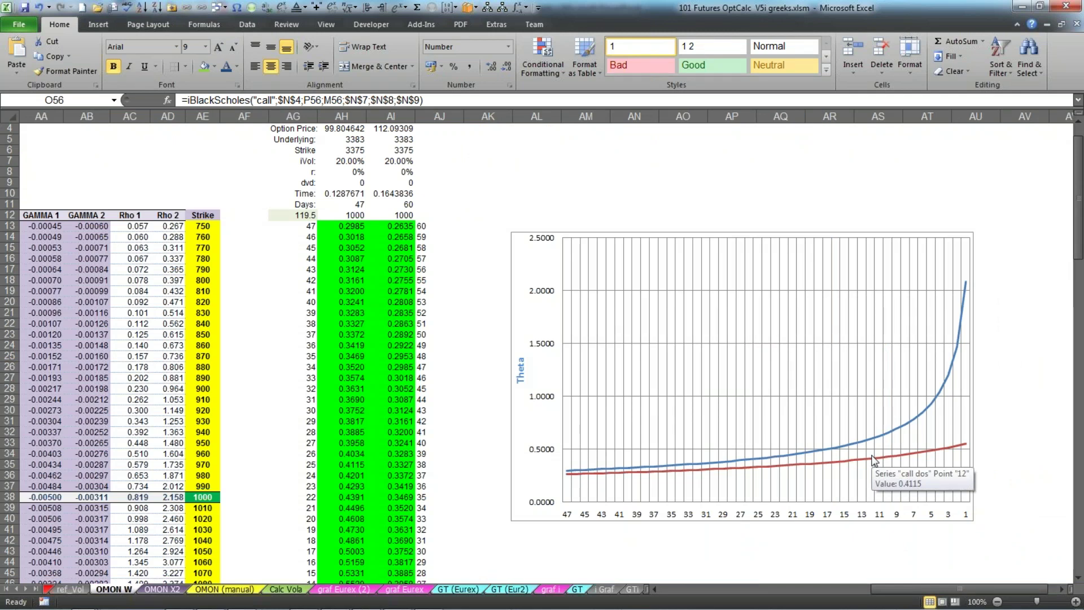
{"action": "scroll", "coordinate": [874, 460], "scroll_direction": "up", "scroll_amount": 1}
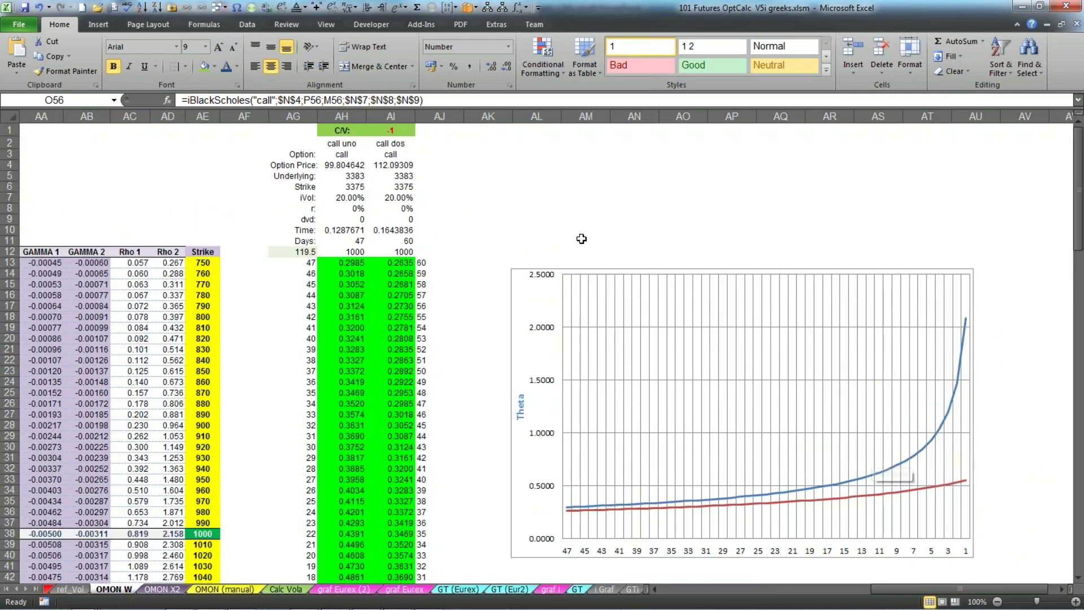
{"action": "mouse_move", "coordinate": [952, 413]}
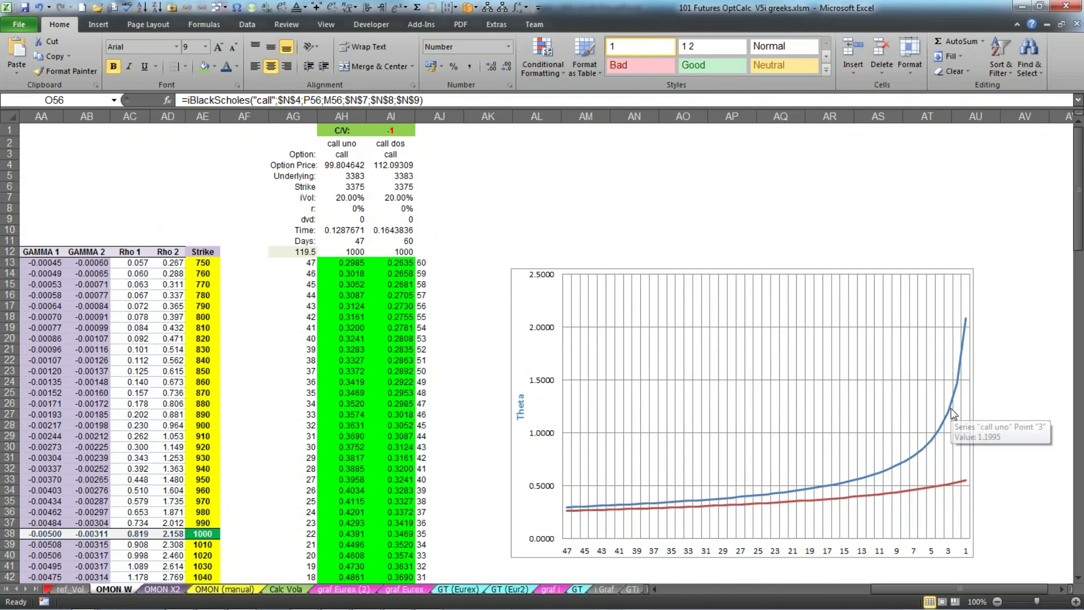
{"action": "mouse_move", "coordinate": [950, 488]}
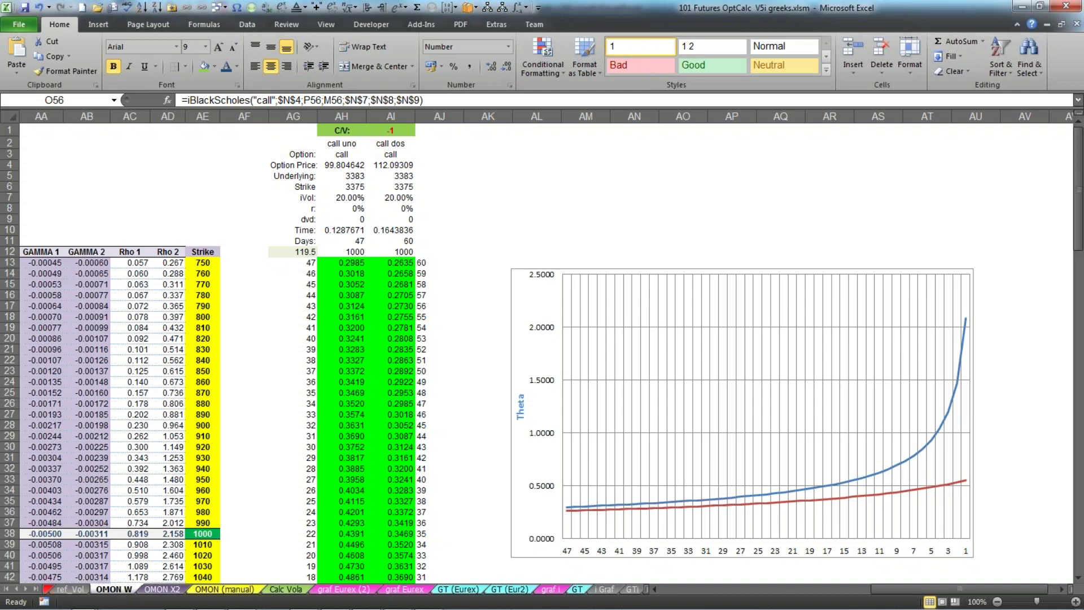
{"action": "mouse_move", "coordinate": [901, 496]}
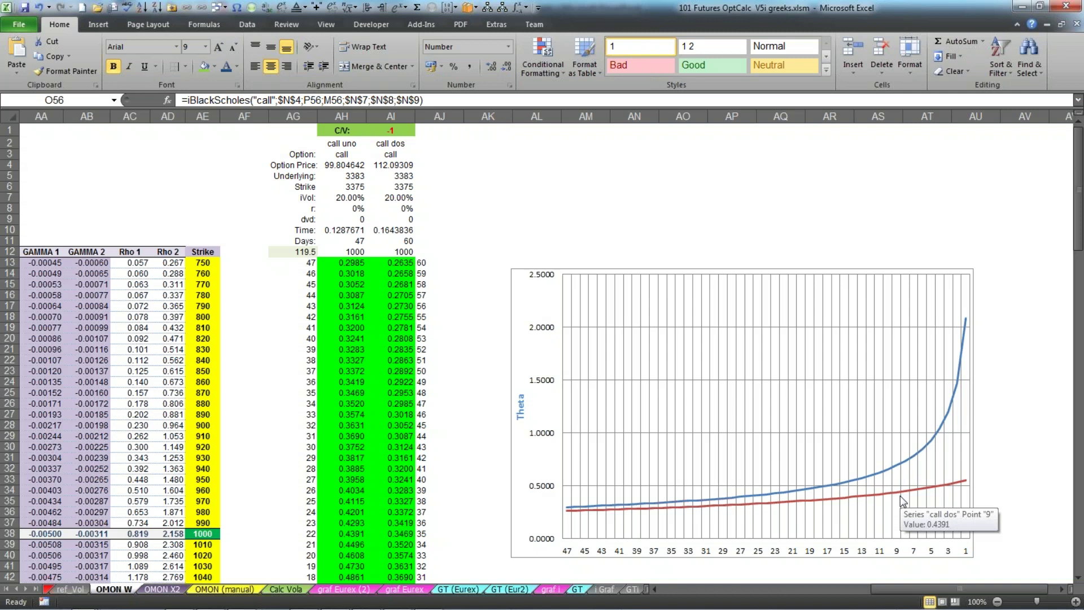
{"action": "left_click", "coordinate": [900, 496]}
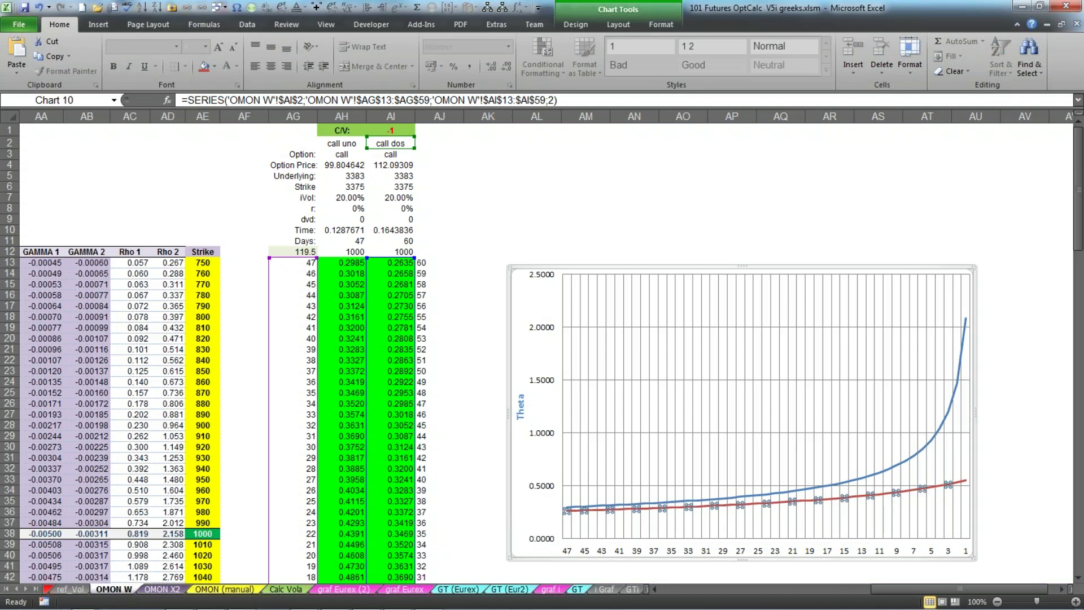
{"action": "left_click", "coordinate": [1017, 436]}
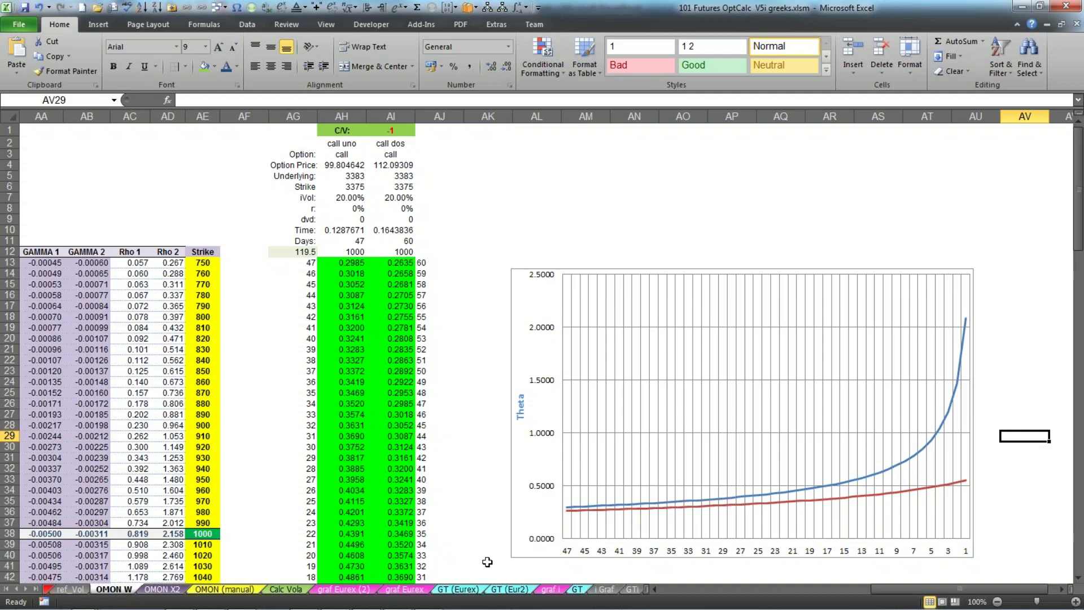
- Bring up the "graf Eurex (2)" strategy sheet of the options calculator workbook
{"action": "left_click", "coordinate": [551, 590]}
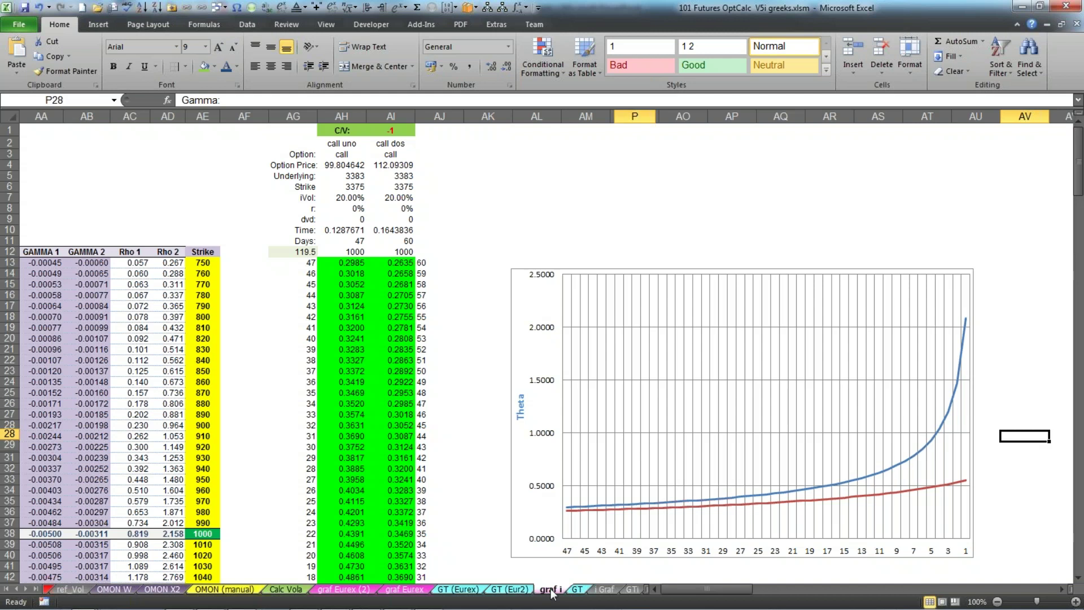
{"action": "left_click", "coordinate": [510, 590]}
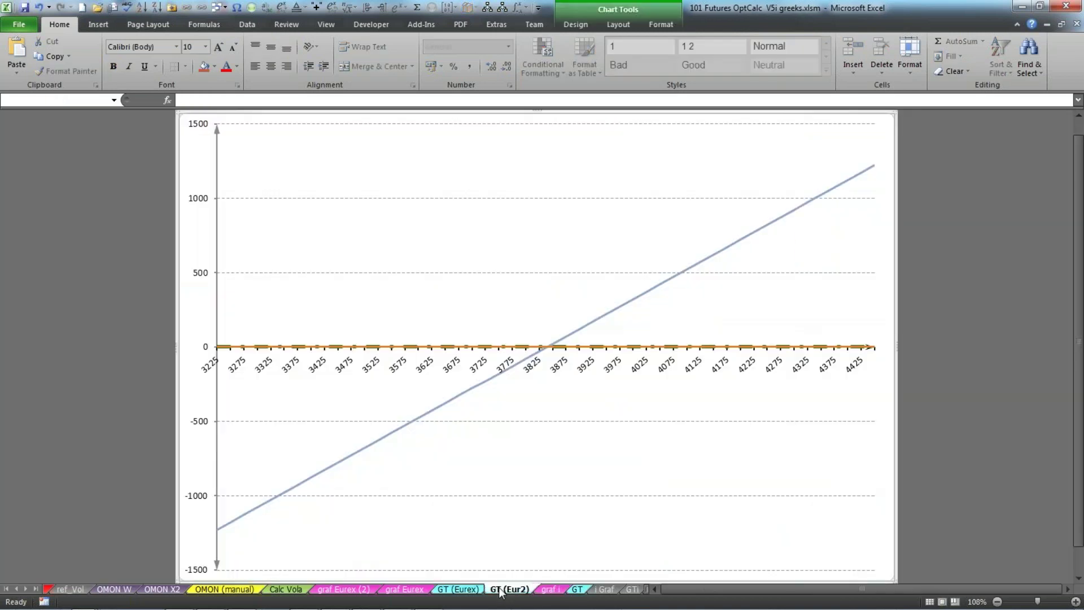
{"action": "left_click", "coordinate": [411, 593]}
{"action": "left_click", "coordinate": [354, 590]}
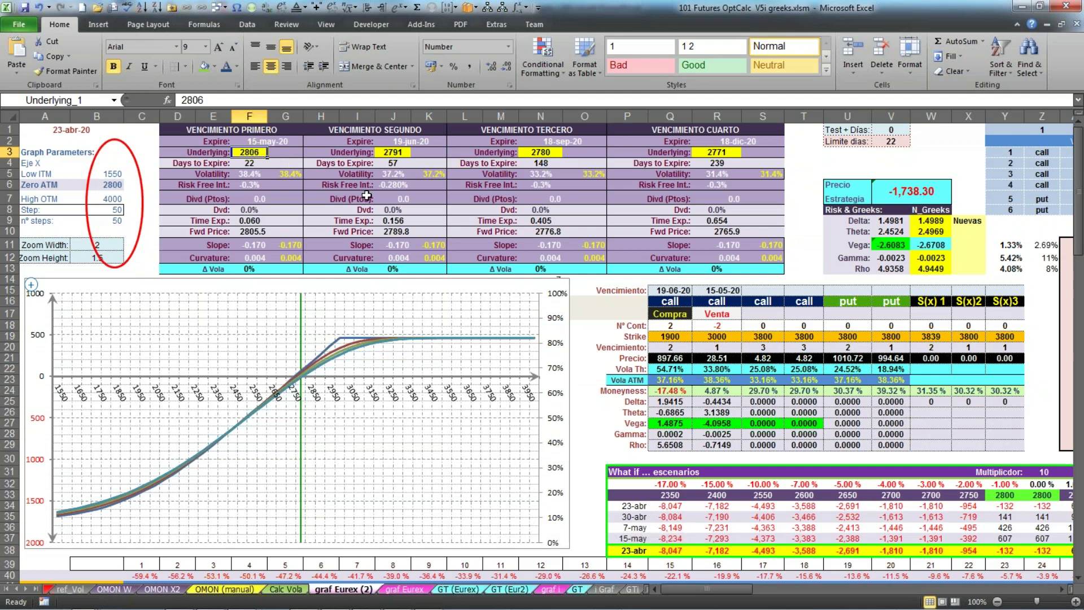
- Examine the expiry parameters in the upper table, comparing underlying prices and volatilities, especially for the first and second expiries
{"action": "left_click", "coordinate": [536, 152]}
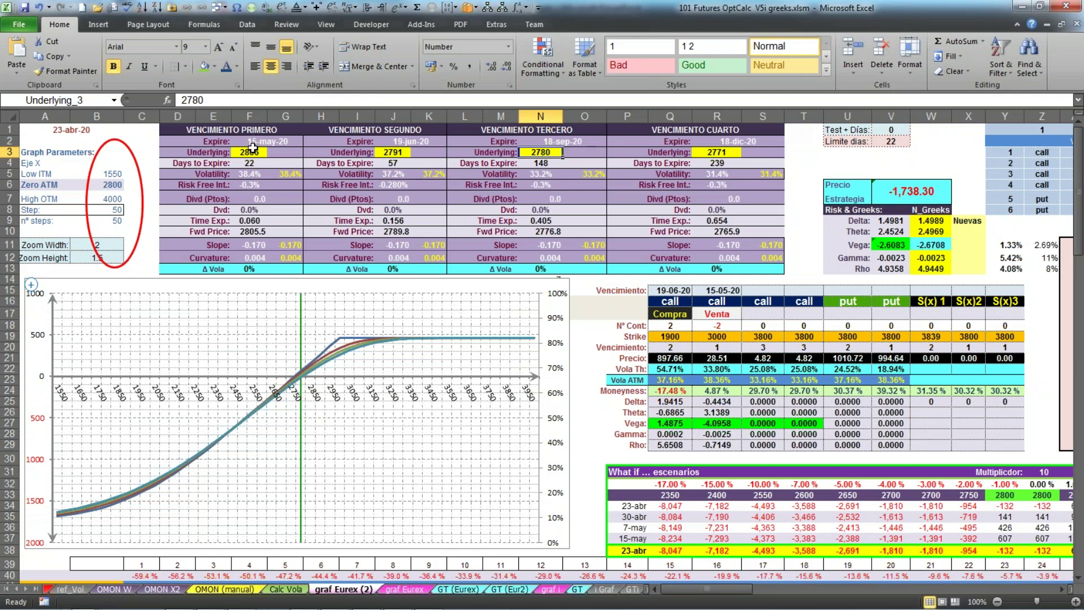
{"action": "left_click", "coordinate": [252, 148]}
{"action": "left_click", "coordinate": [251, 175]}
{"action": "left_click", "coordinate": [282, 175]}
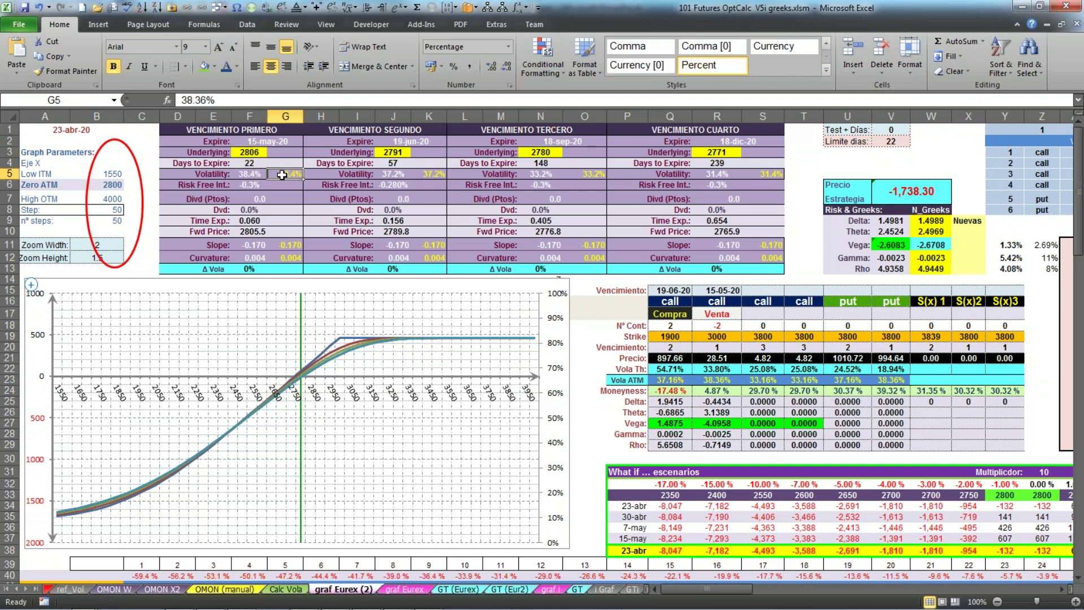
{"action": "left_click", "coordinate": [378, 175]}
{"action": "left_click", "coordinate": [443, 176]}
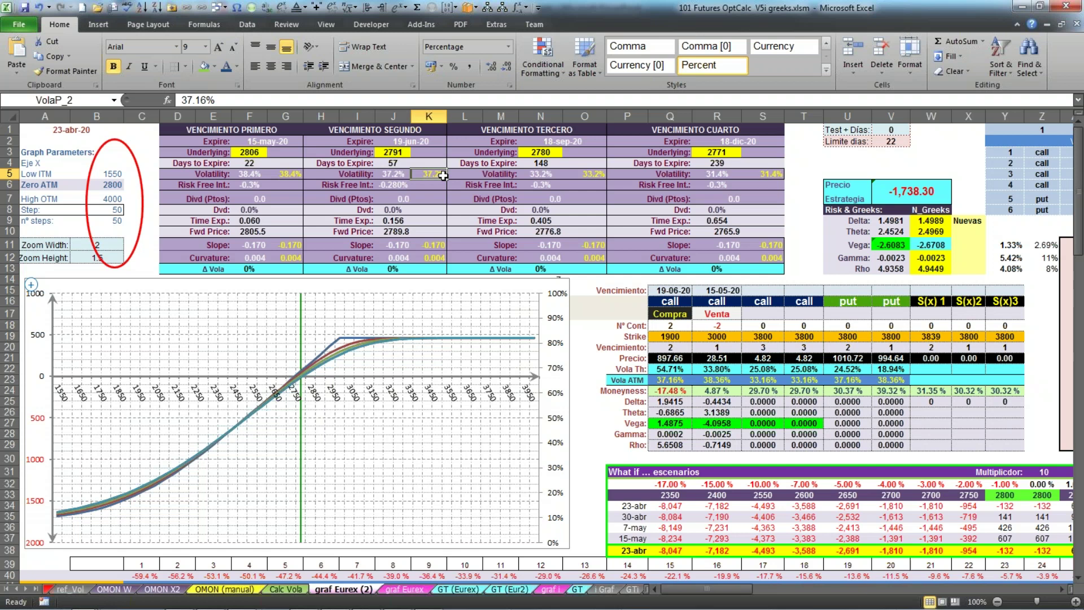
{"action": "left_click", "coordinate": [401, 143]}
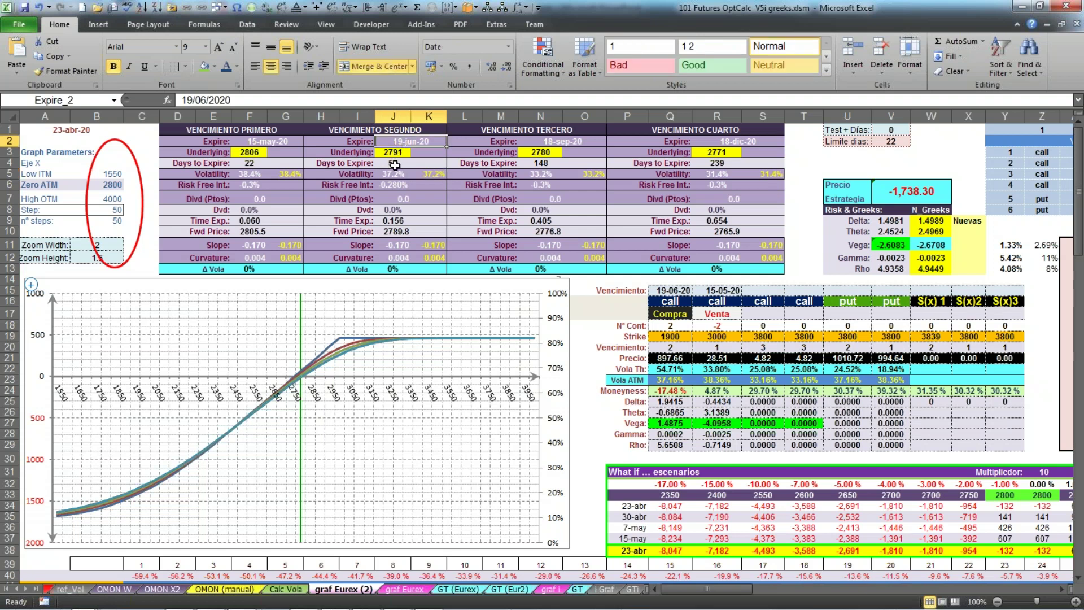
{"action": "left_click", "coordinate": [393, 153]}
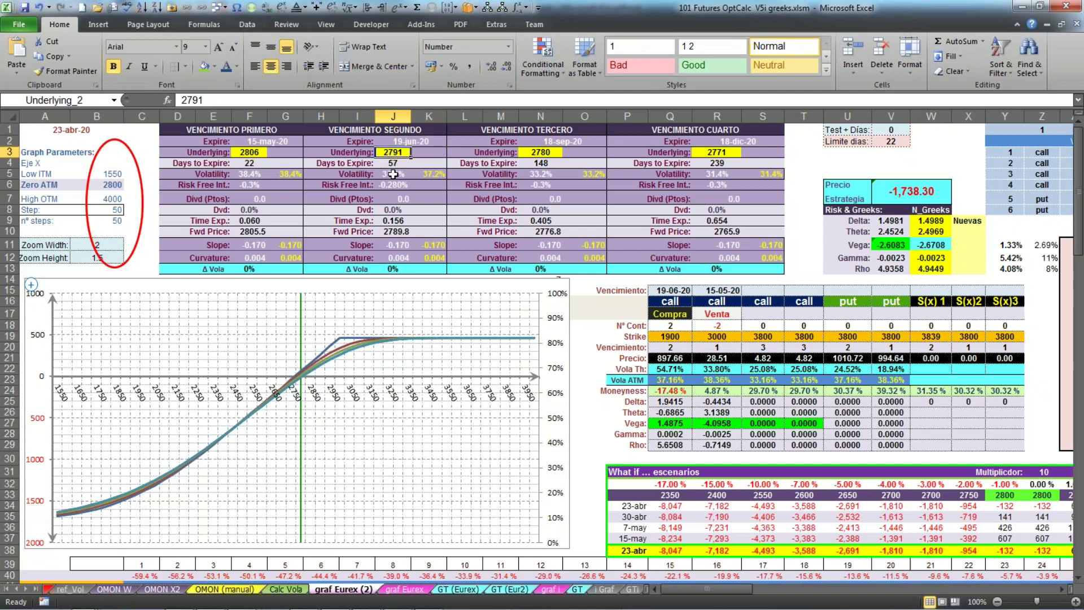
{"action": "left_click", "coordinate": [392, 176]}
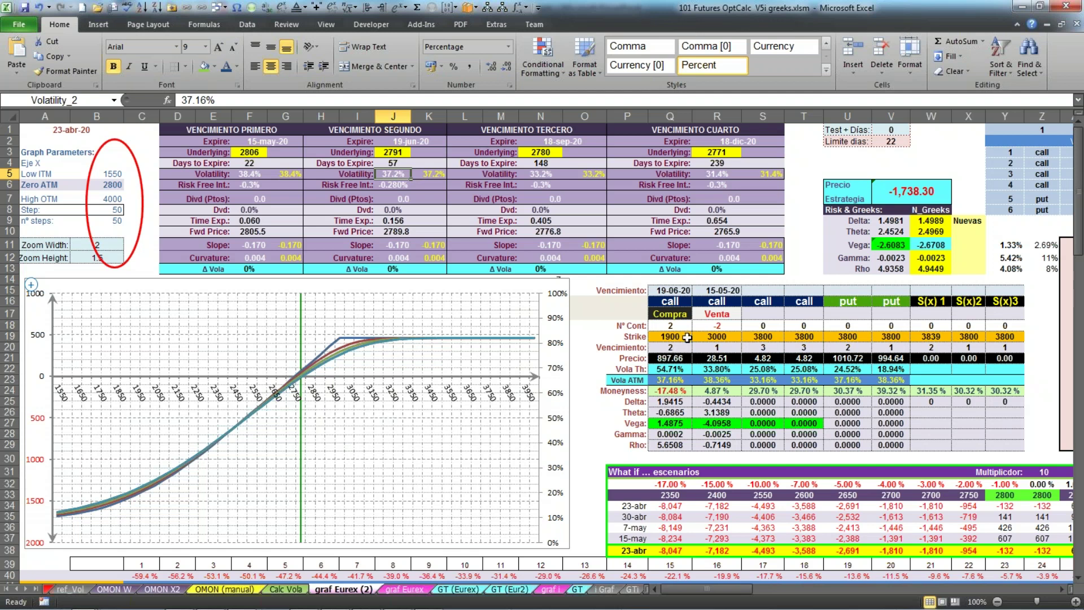
- Set the number of contracts of the sold 3000 call to -3 and inspect the strategy's payoff chart
{"action": "left_click", "coordinate": [711, 337]}
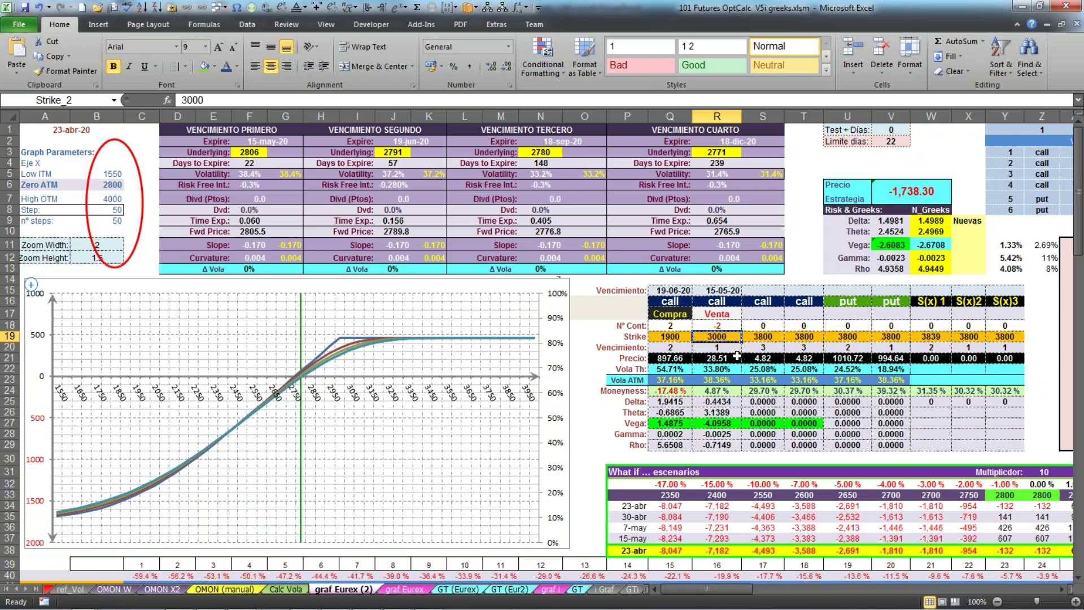
{"action": "left_click", "coordinate": [676, 326]}
{"action": "left_click", "coordinate": [715, 324]}
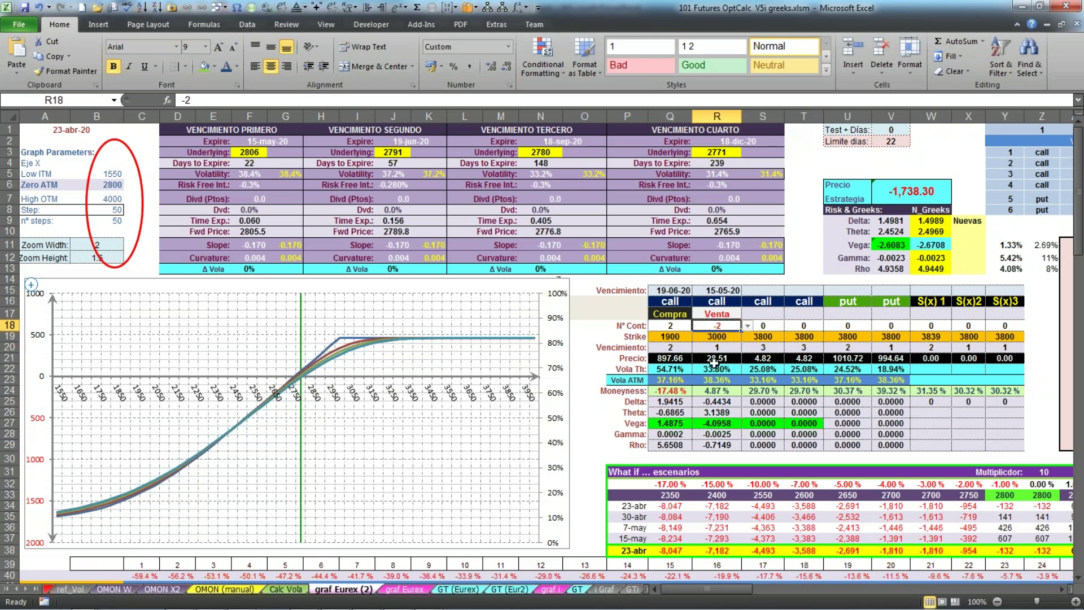
{"action": "left_click", "coordinate": [747, 326]}
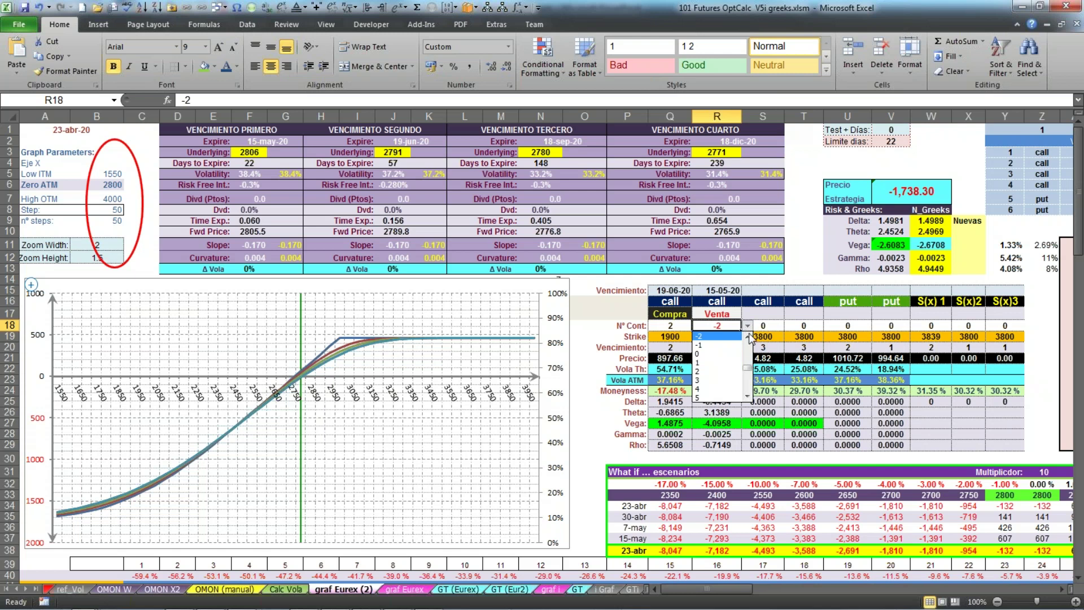
{"action": "left_click", "coordinate": [747, 336]}
{"action": "left_click", "coordinate": [748, 337]}
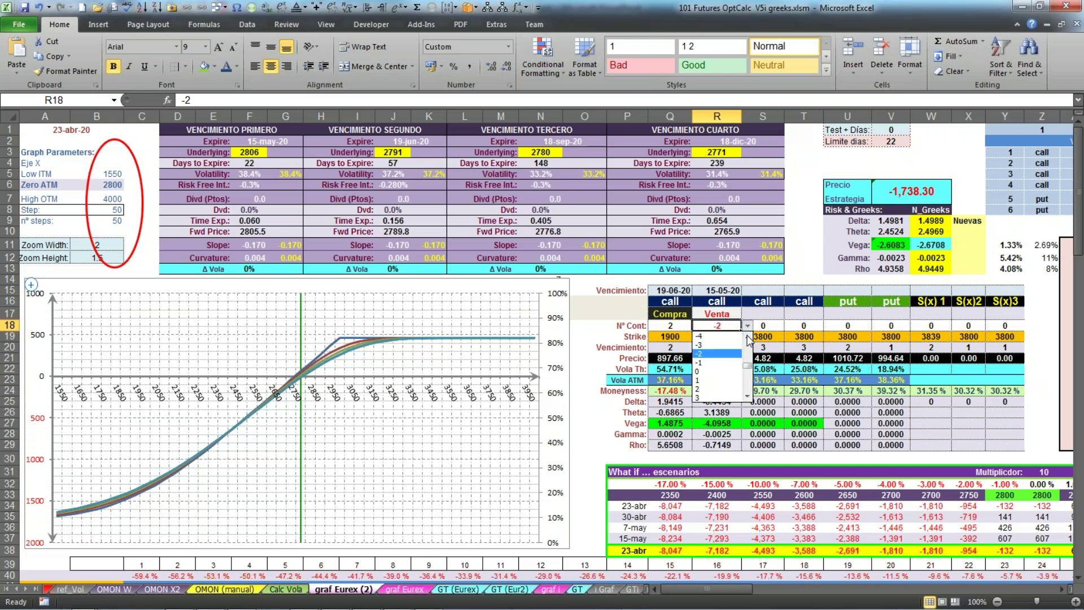
{"action": "left_click", "coordinate": [708, 346]}
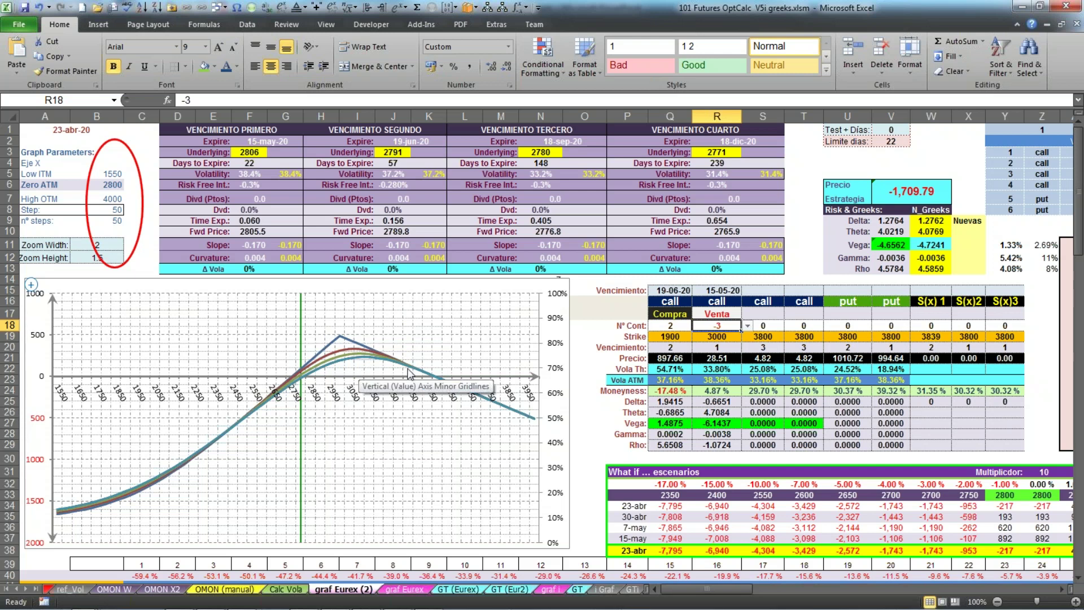
{"action": "mouse_move", "coordinate": [440, 377]}
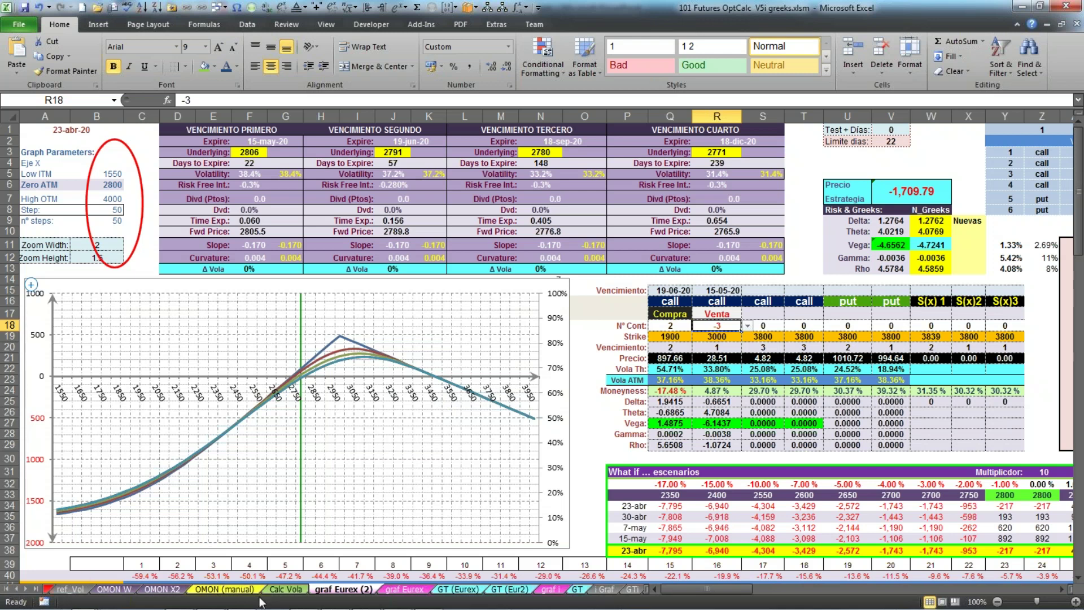
- Open the Calc Vola sheet and enter 2800 as the market price (Mdo.) in the 1 Sigma table
{"action": "left_click", "coordinate": [285, 589]}
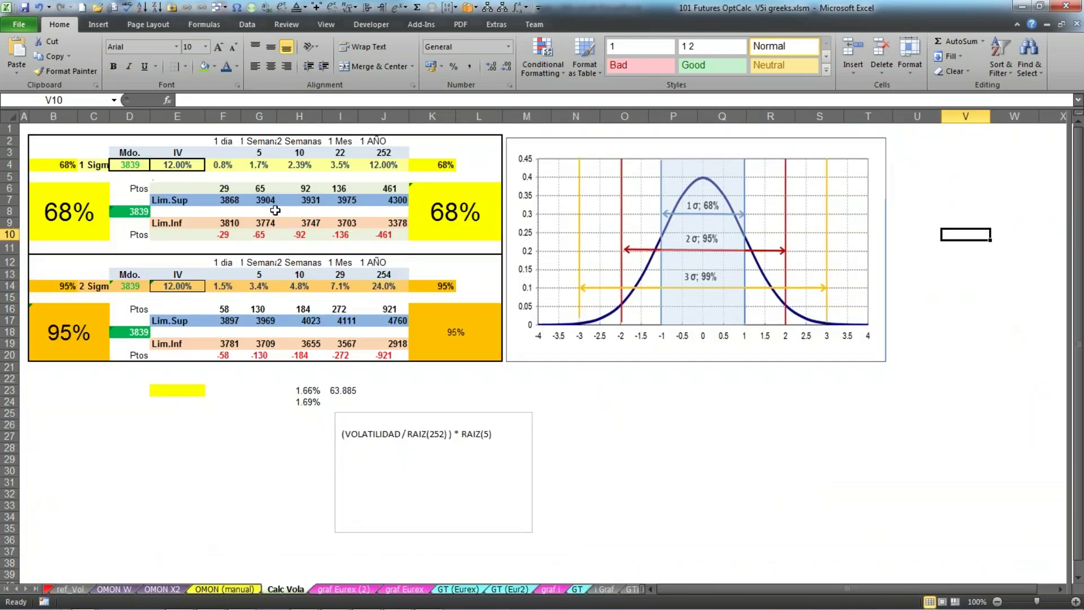
{"action": "left_click", "coordinate": [148, 167]}
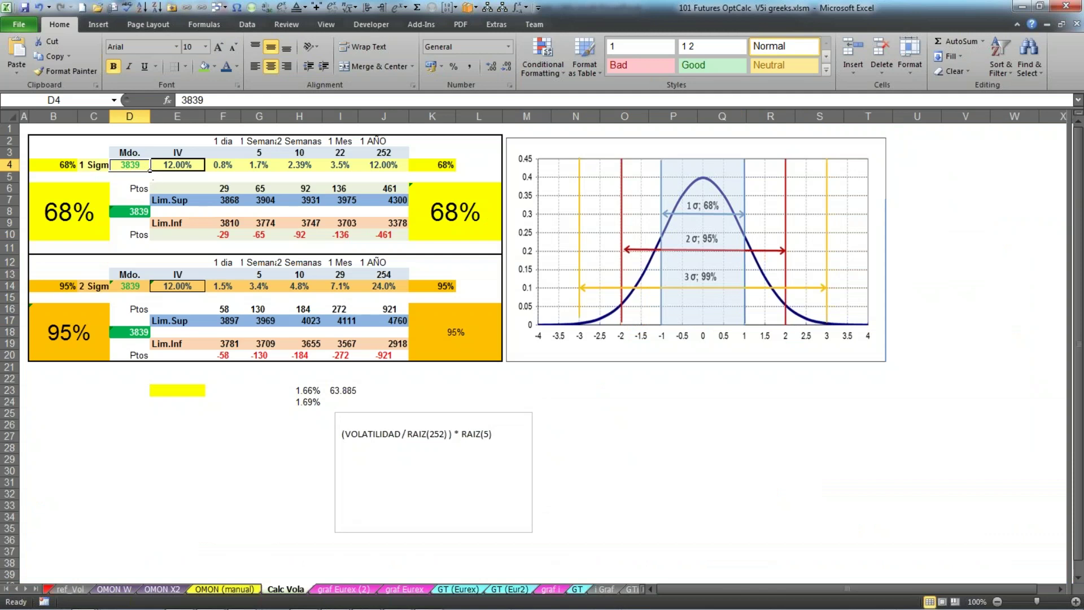
{"action": "type", "text": "28000"}
{"action": "key", "text": "BackSpace"}
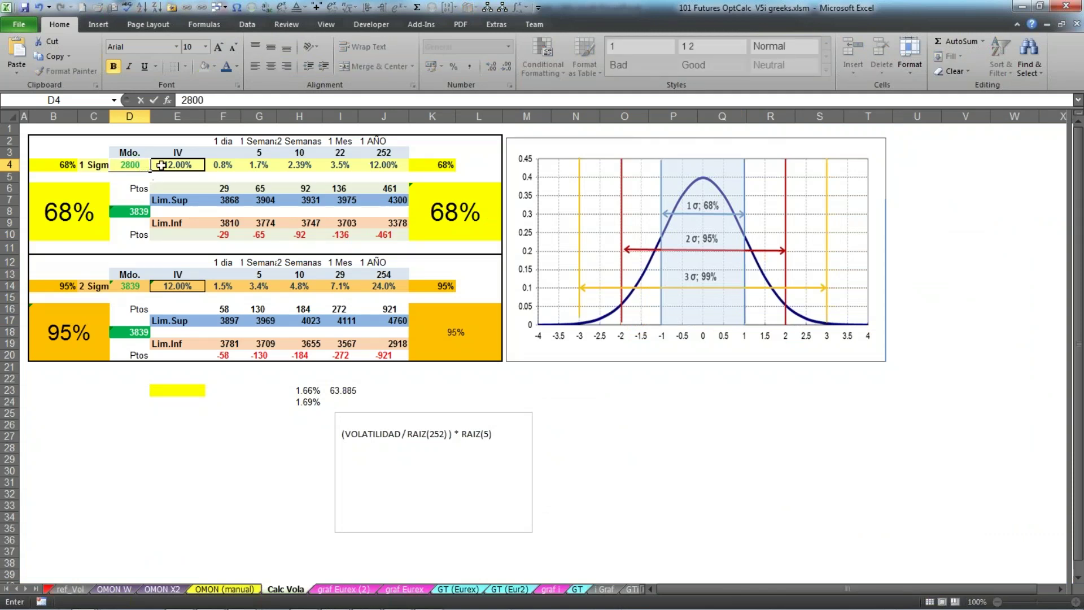
- Set the implied volatility (IV) in the 1 Sigma table to 39%
{"action": "left_click", "coordinate": [175, 165]}
{"action": "type", "text": "38"}
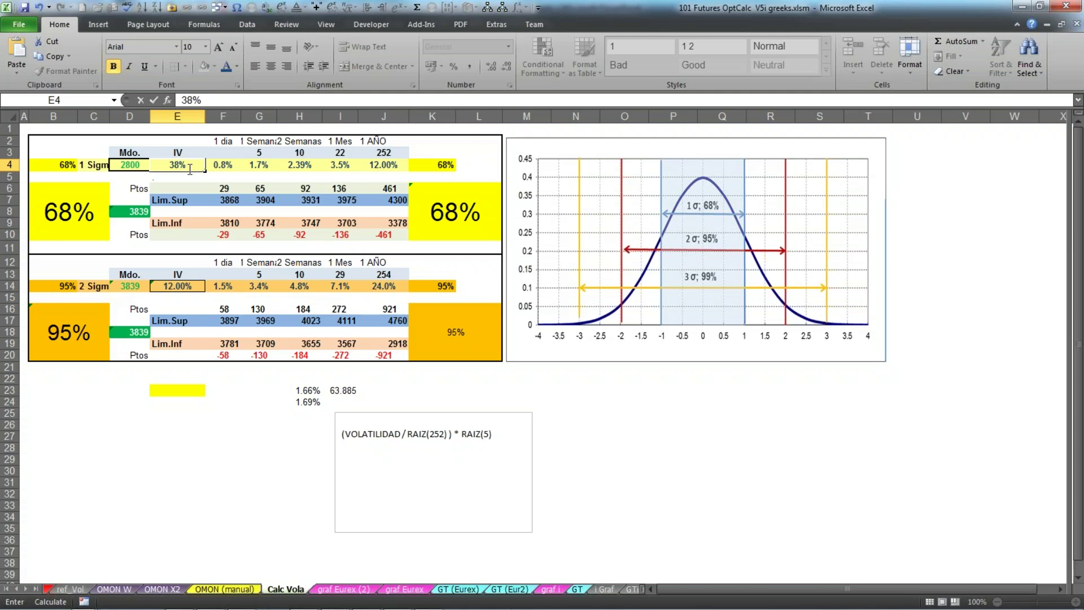
{"action": "key", "text": "Delete"}
{"action": "key", "text": "BackSpace"}
{"action": "type", "text": "9"}
{"action": "key", "text": "ctrl+Return"}
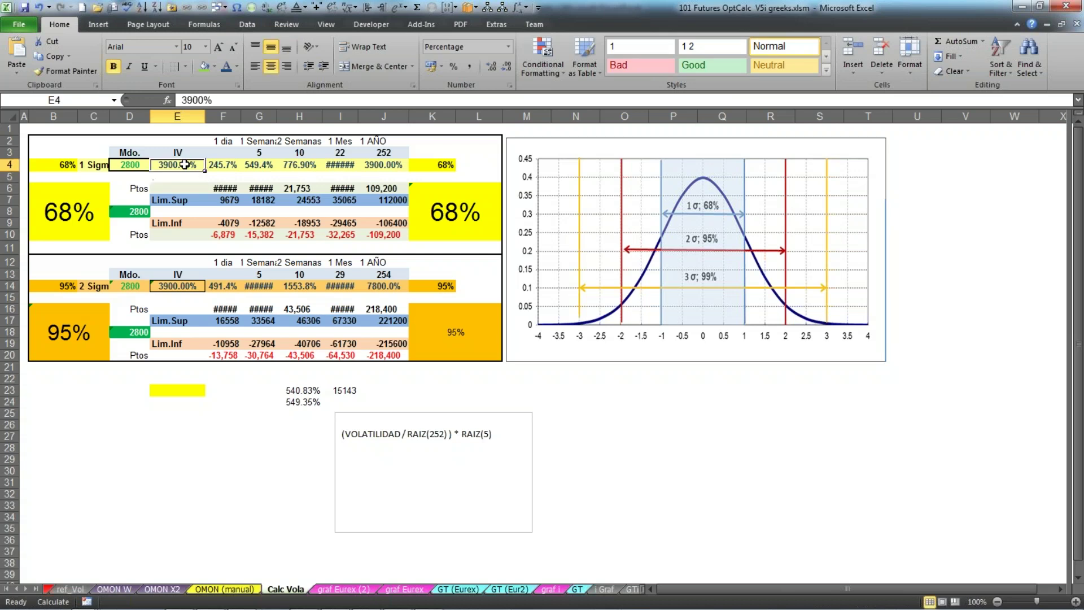
{"action": "type", "text": "39"}
{"action": "key", "text": "ctrl+Return"}
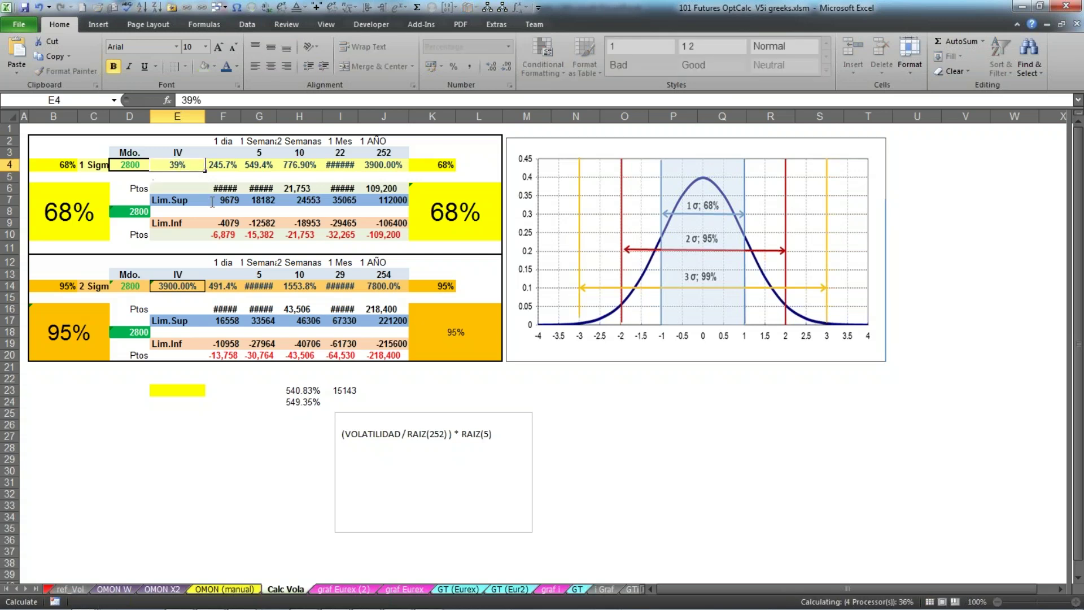
{"action": "key", "text": "Return"}
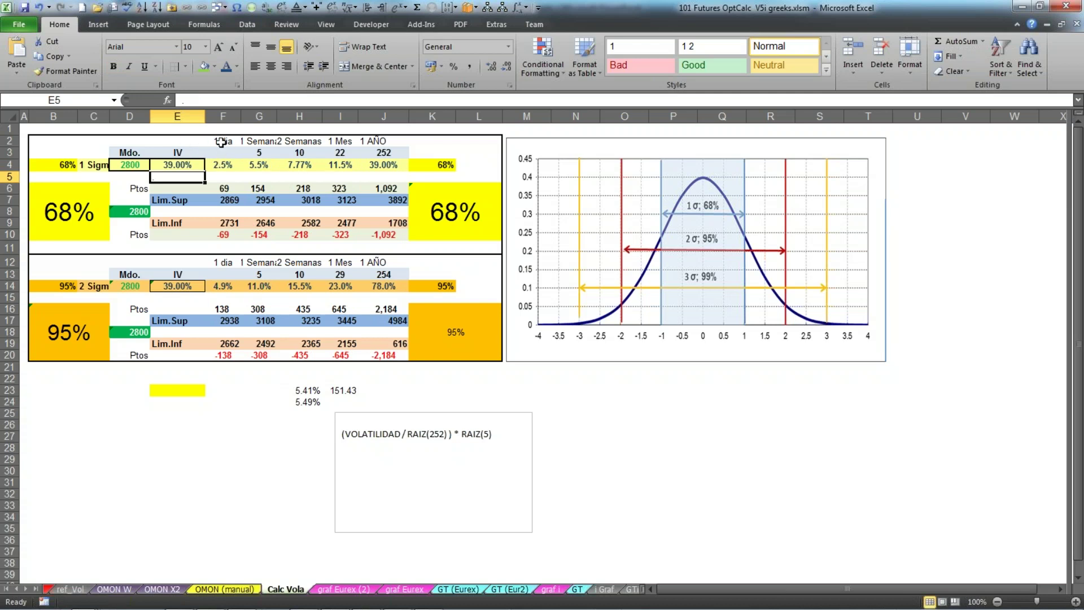
- Review the 68% probability range's one-day and two-week moves on Calc Vola, and bring up the "graf i" strategy sheet
{"action": "left_click", "coordinate": [221, 142]}
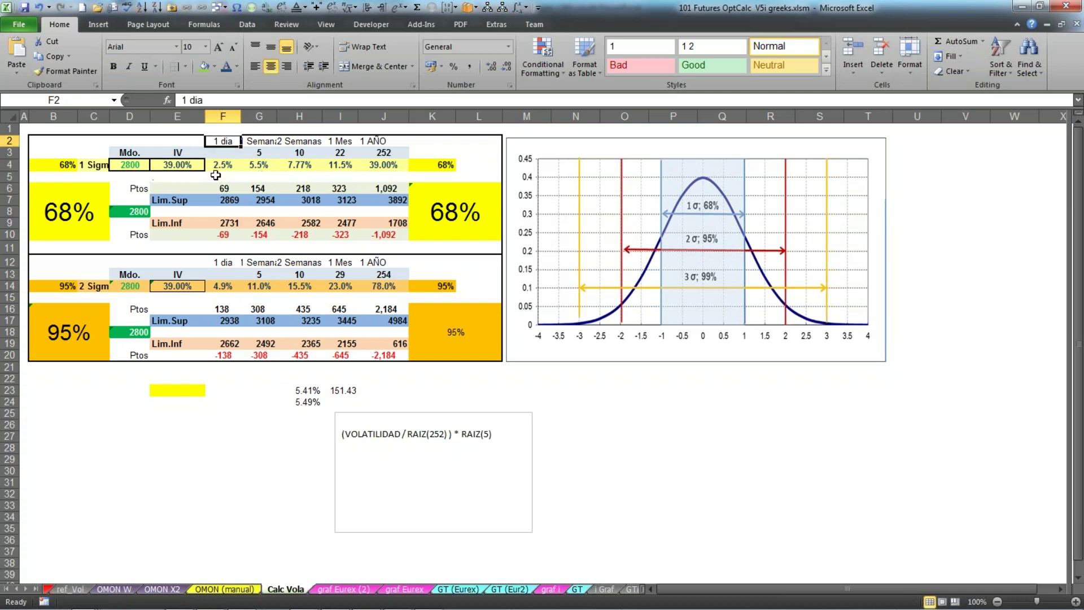
{"action": "left_click", "coordinate": [88, 207]}
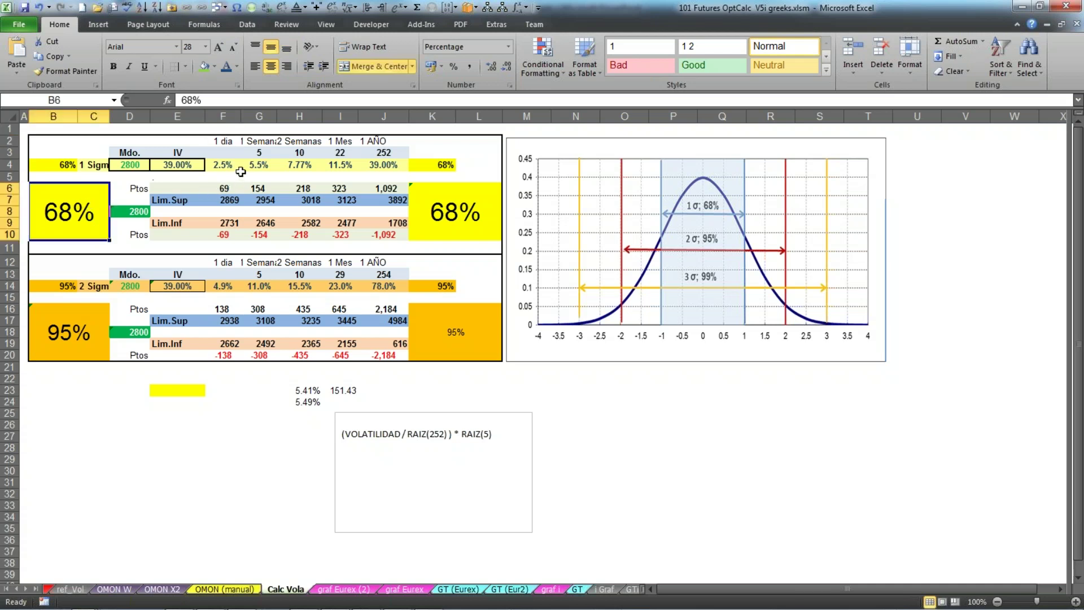
{"action": "left_click", "coordinate": [302, 164]}
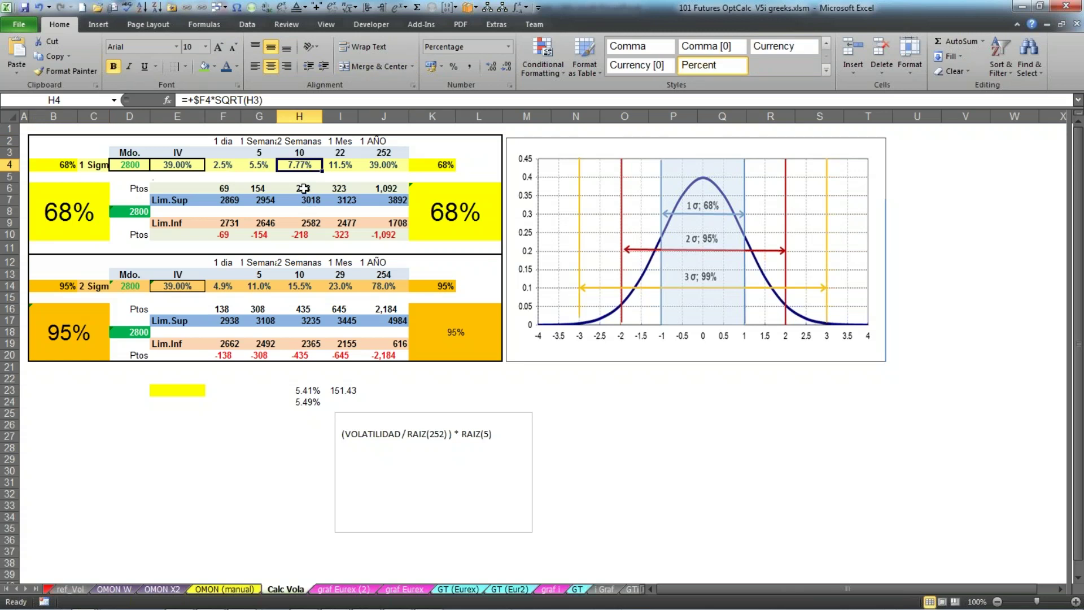
{"action": "left_click", "coordinate": [303, 191]}
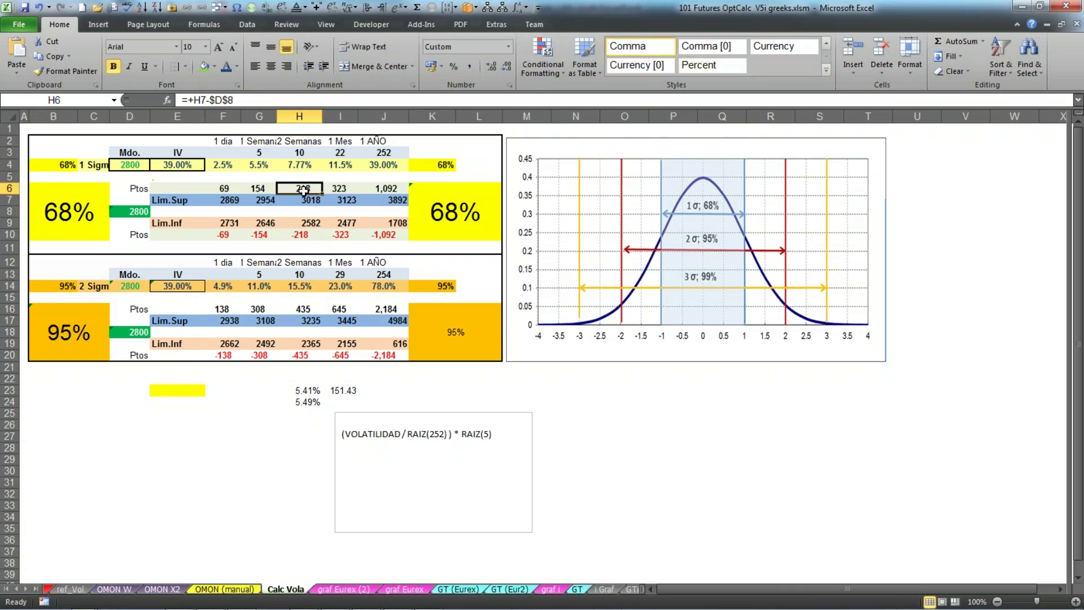
{"action": "left_click", "coordinate": [304, 232]}
{"action": "left_click_drag", "start_coordinate": [125, 164], "coordinate": [170, 163]}
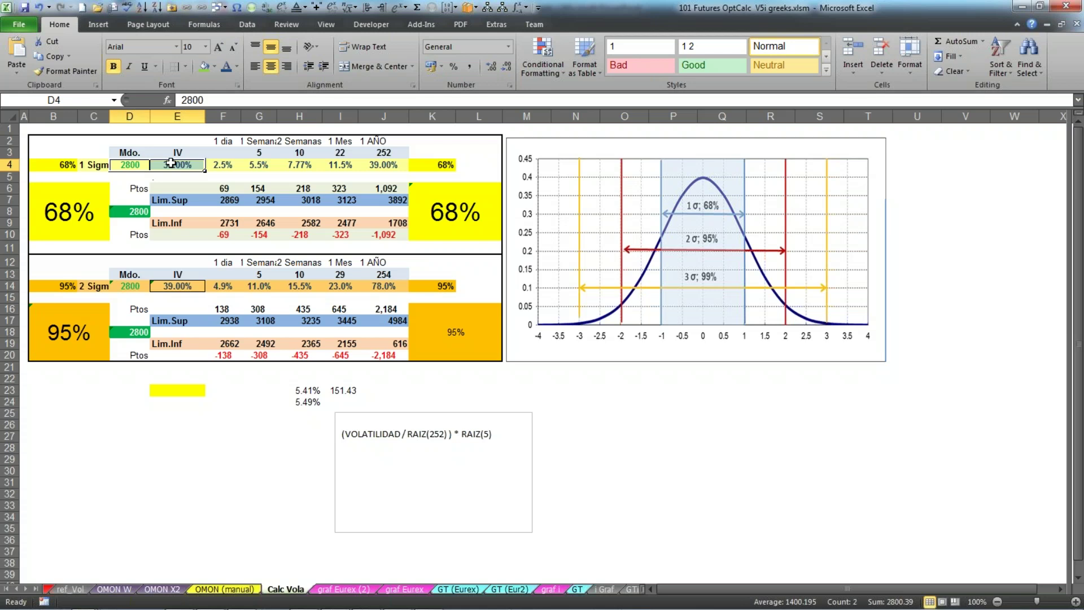
{"action": "left_click", "coordinate": [554, 591]}
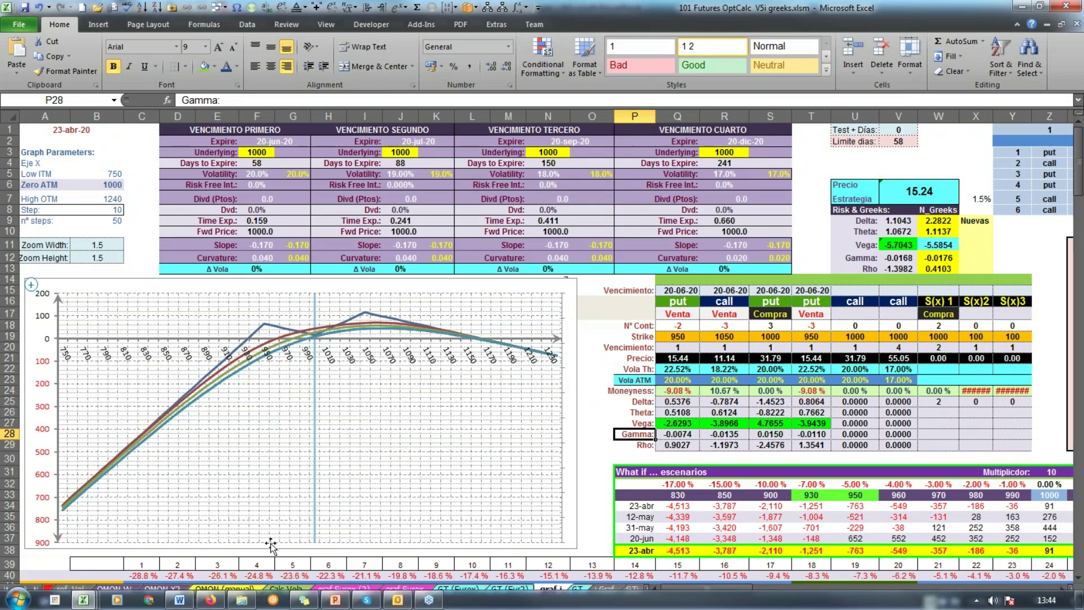
- Switch to Firefox, open the Calculadora de Opciones page on the 101 Futures site and read through its feature descriptions
{"action": "left_click", "coordinate": [210, 601]}
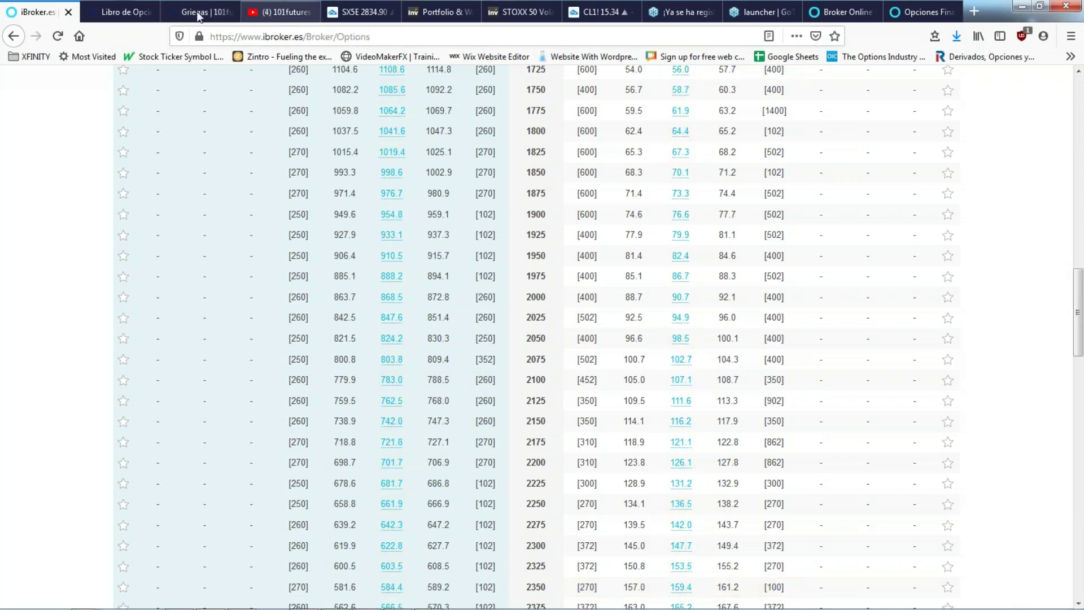
{"action": "left_click", "coordinate": [128, 8]}
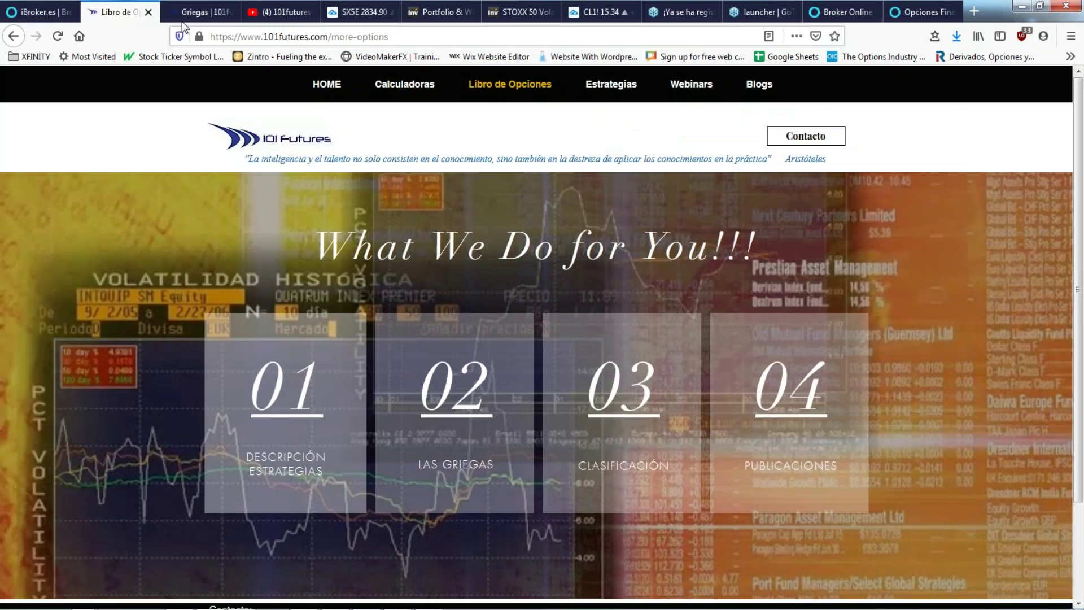
{"action": "mouse_move", "coordinate": [395, 85]}
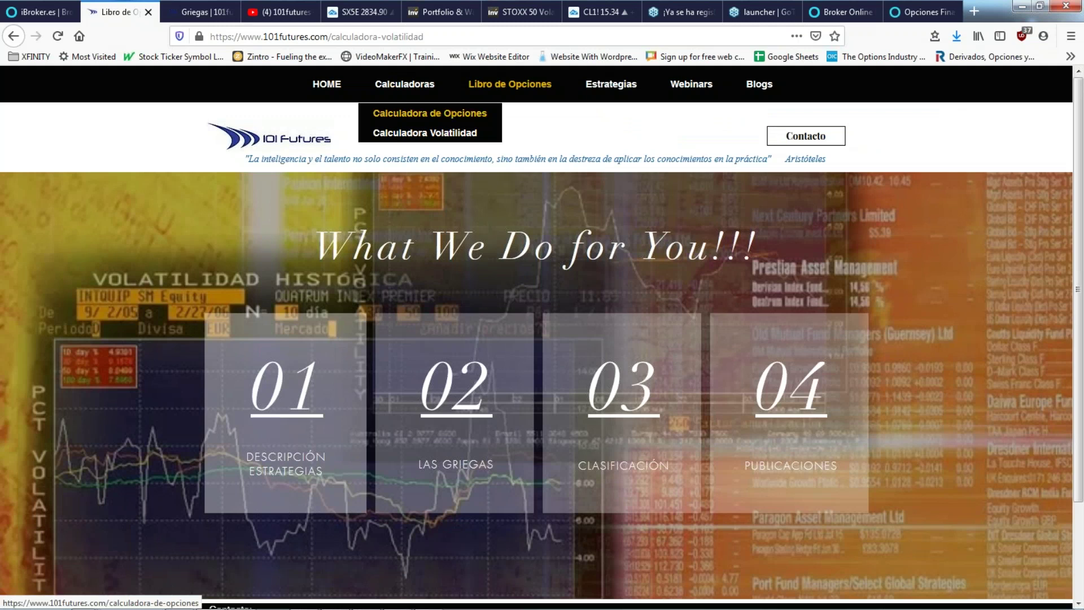
{"action": "left_click", "coordinate": [402, 117]}
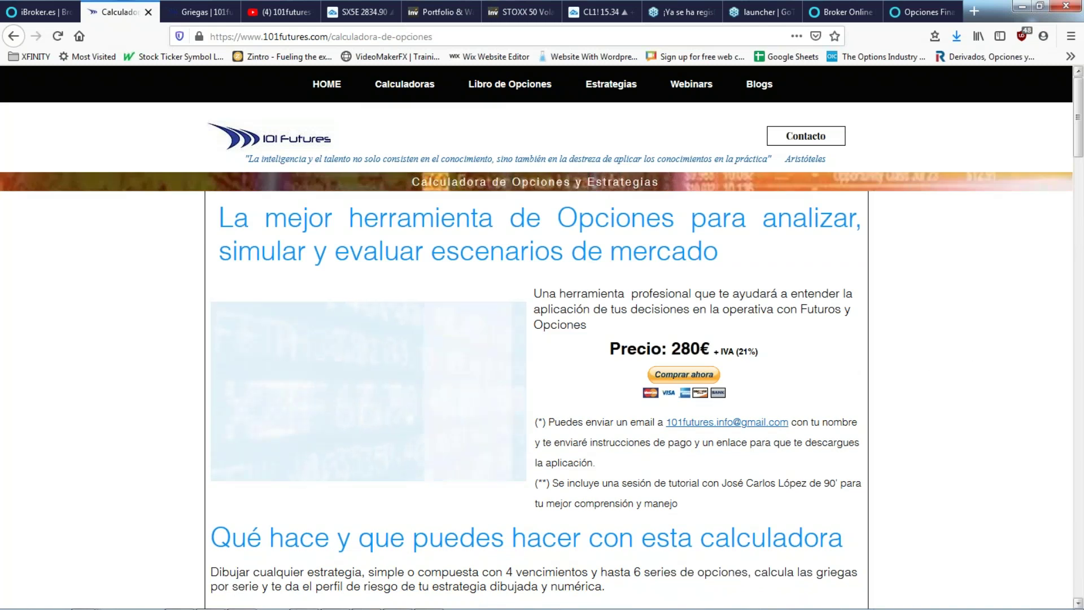
{"action": "left_click_drag", "start_coordinate": [1079, 146], "coordinate": [1079, 213]}
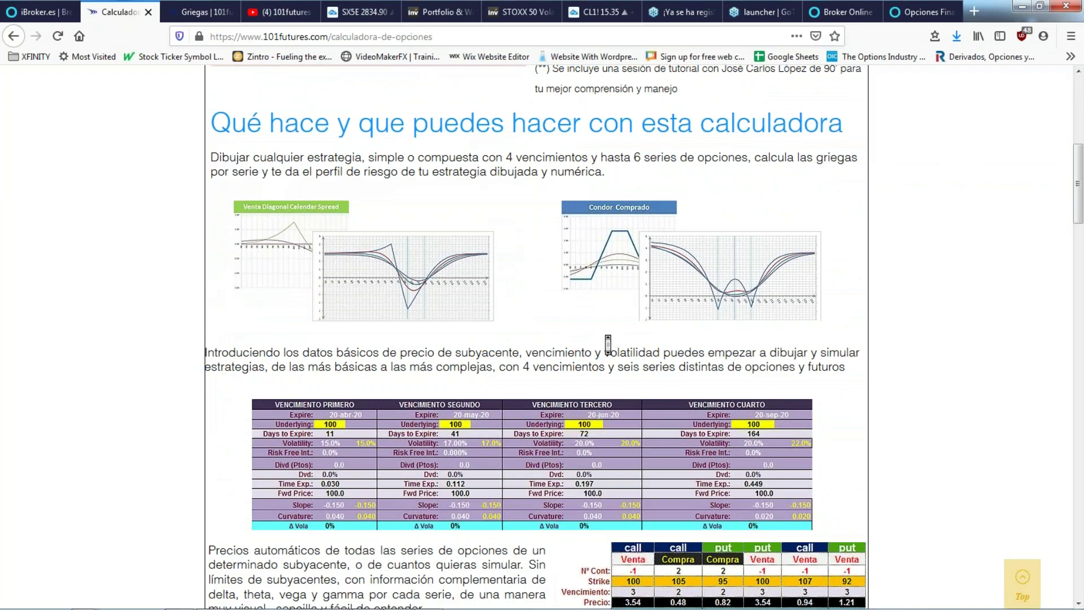
{"action": "scroll", "coordinate": [608, 344], "scroll_direction": "down", "scroll_amount": 5}
{"action": "scroll", "coordinate": [536, 339], "scroll_direction": "down", "scroll_amount": 7}
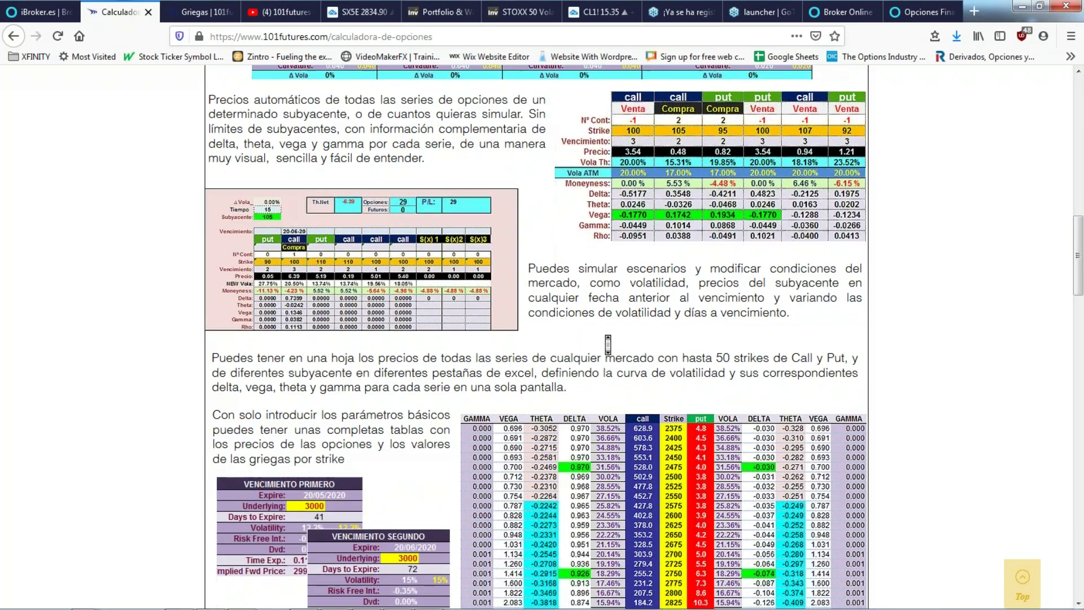
{"action": "scroll", "coordinate": [609, 345], "scroll_direction": "down", "scroll_amount": 7}
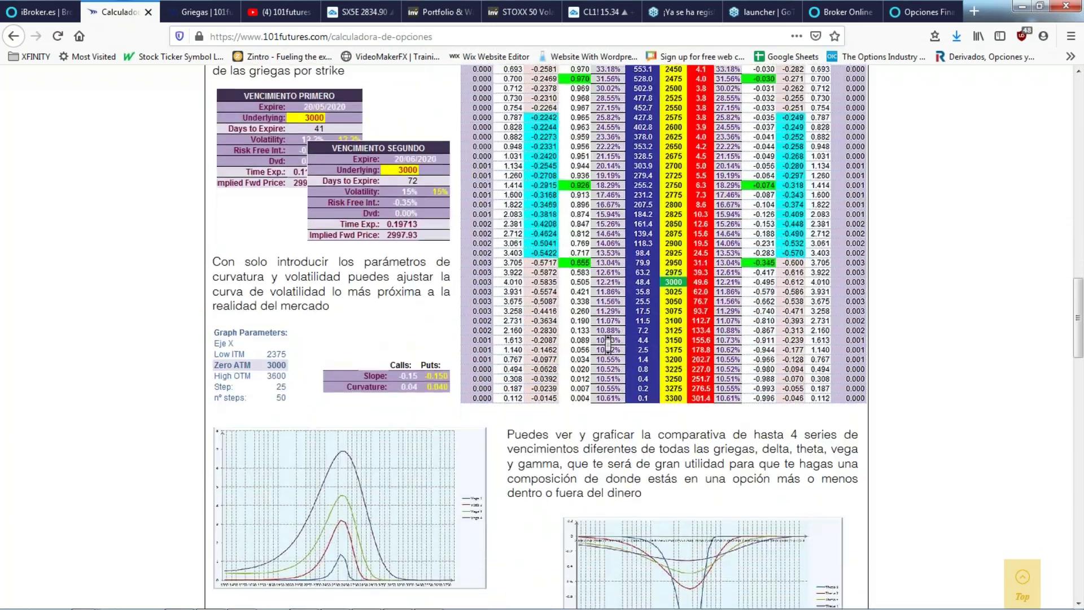
- Review the strike comparison tables on the calculator page, and show the "El premio de Pippo" slide in PowerPoint
{"action": "scroll", "coordinate": [609, 345], "scroll_direction": "down", "scroll_amount": 9}
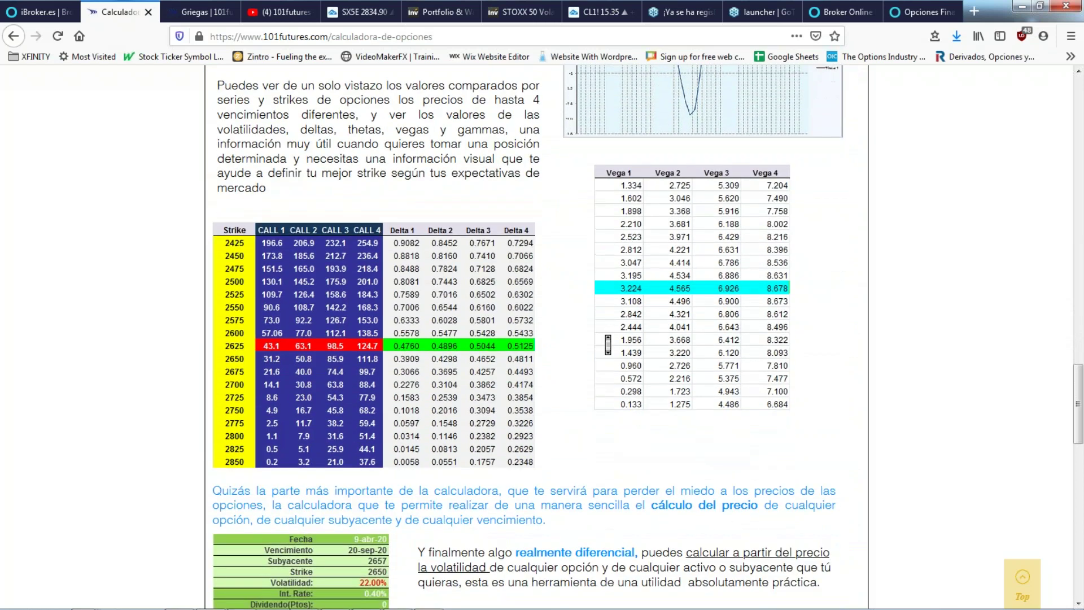
{"action": "key", "text": "Home"}
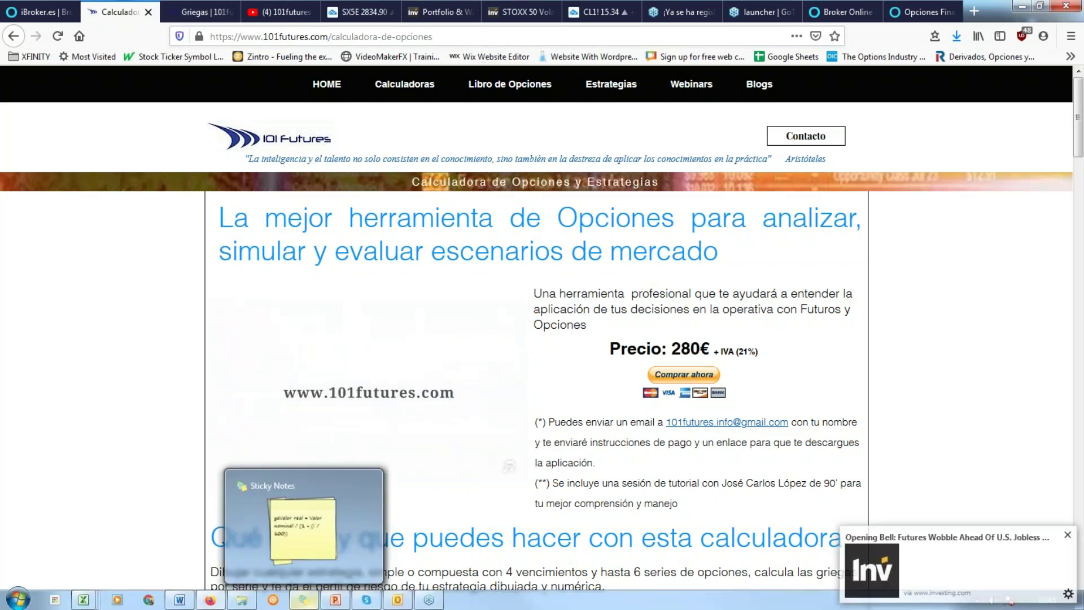
{"action": "mouse_move", "coordinate": [409, 604]}
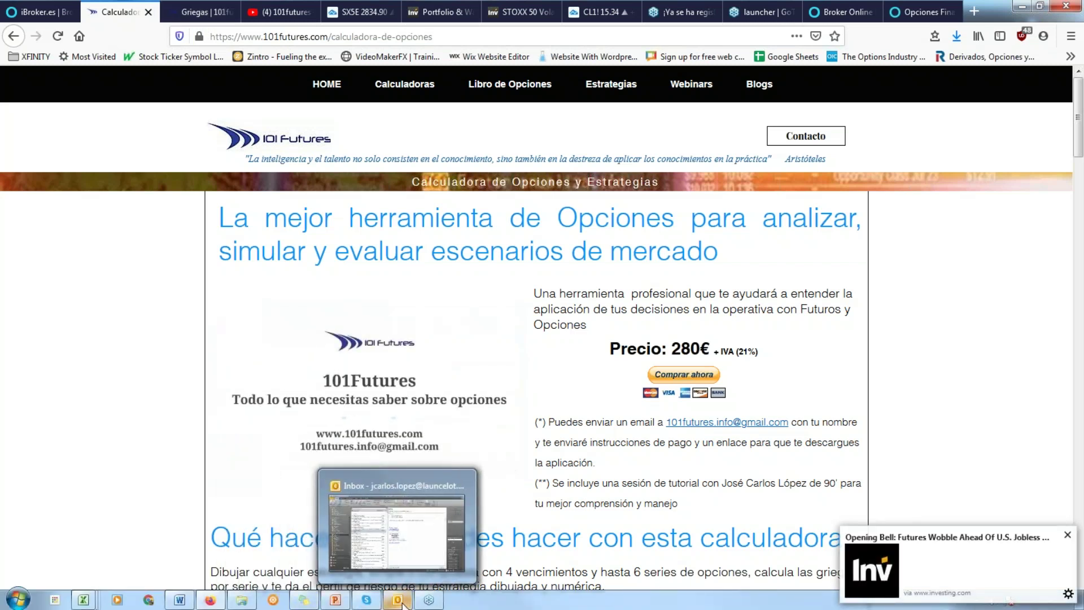
{"action": "mouse_move", "coordinate": [339, 605]}
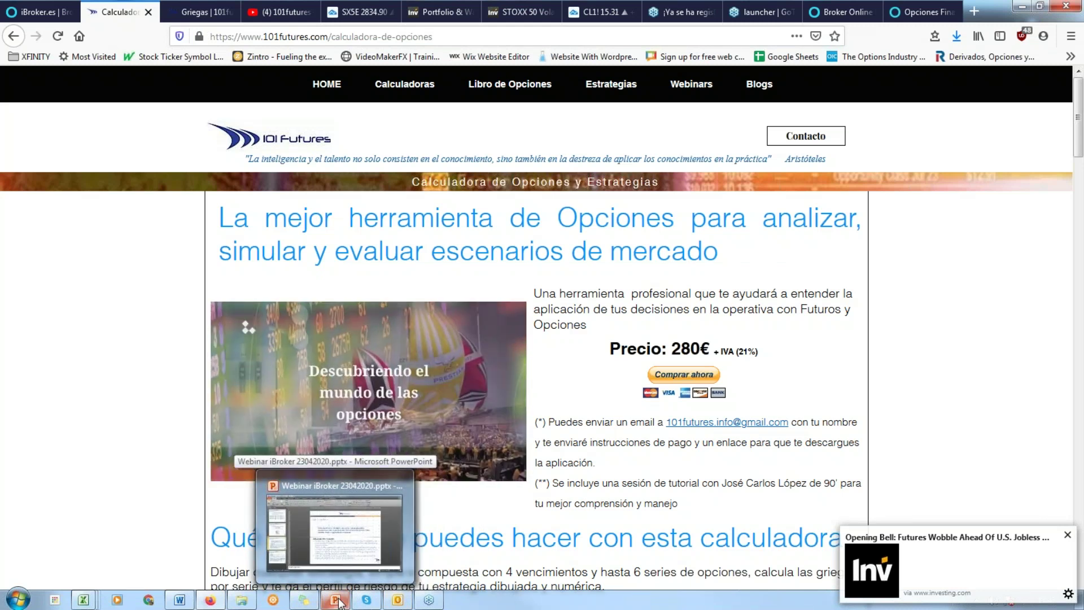
{"action": "left_click", "coordinate": [340, 603]}
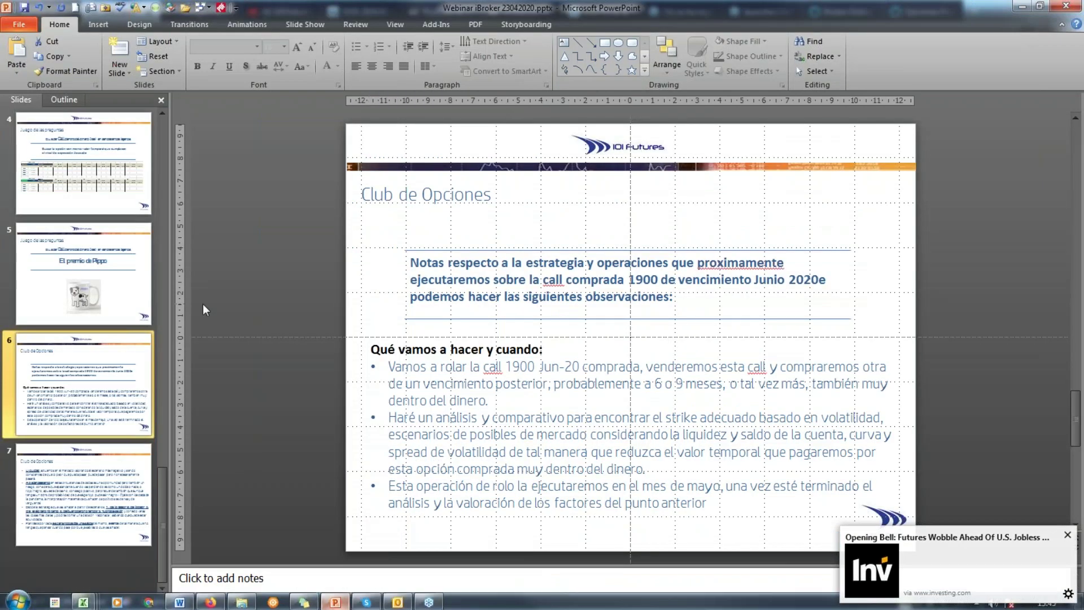
{"action": "left_click", "coordinate": [138, 271]}
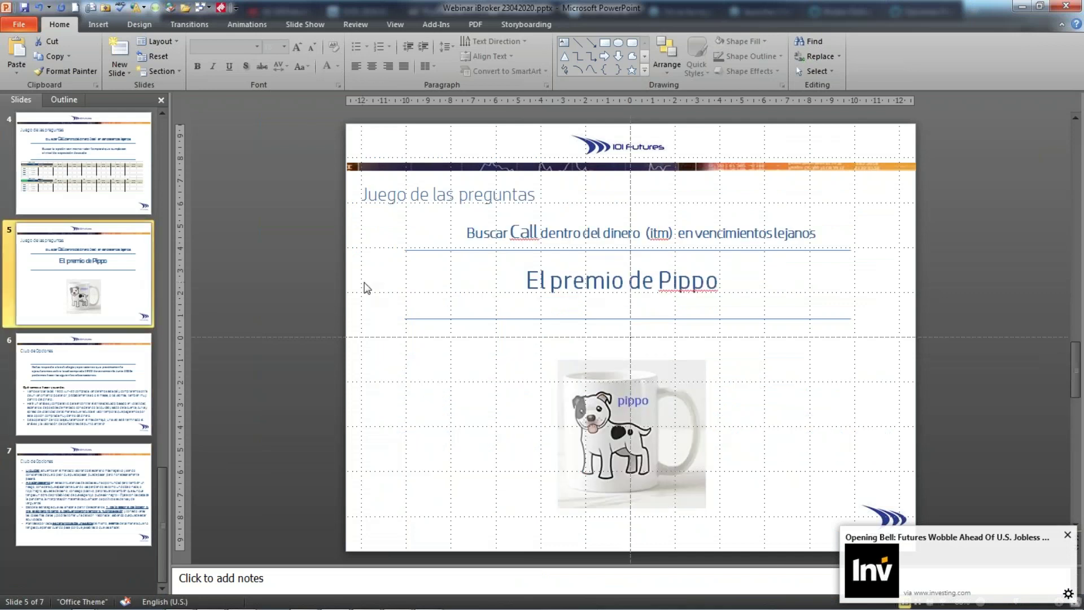
{"action": "left_click", "coordinate": [163, 134]}
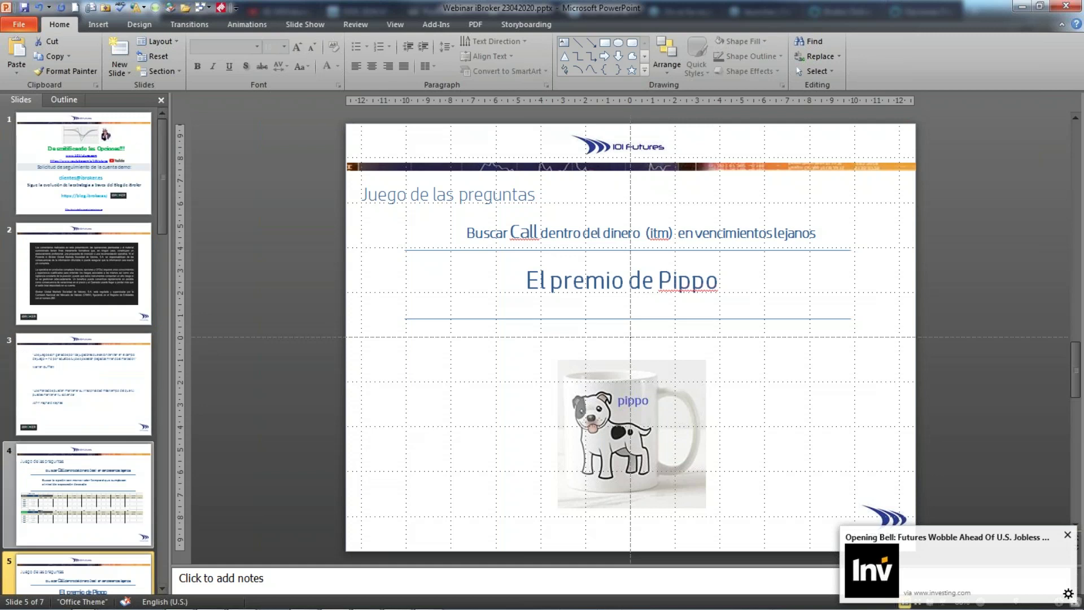
{"action": "left_click", "coordinate": [162, 512]}
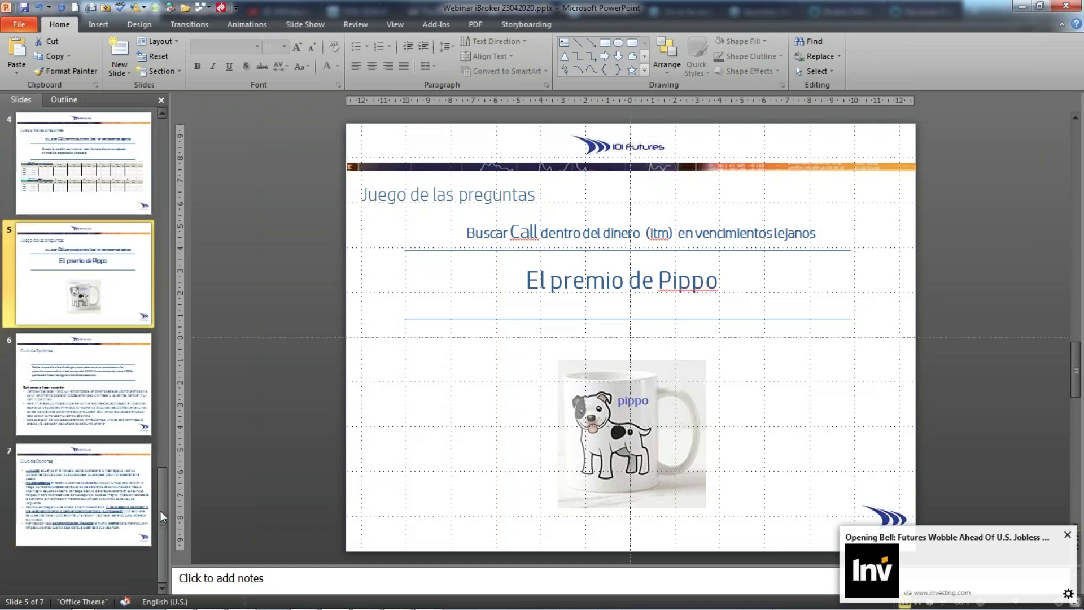
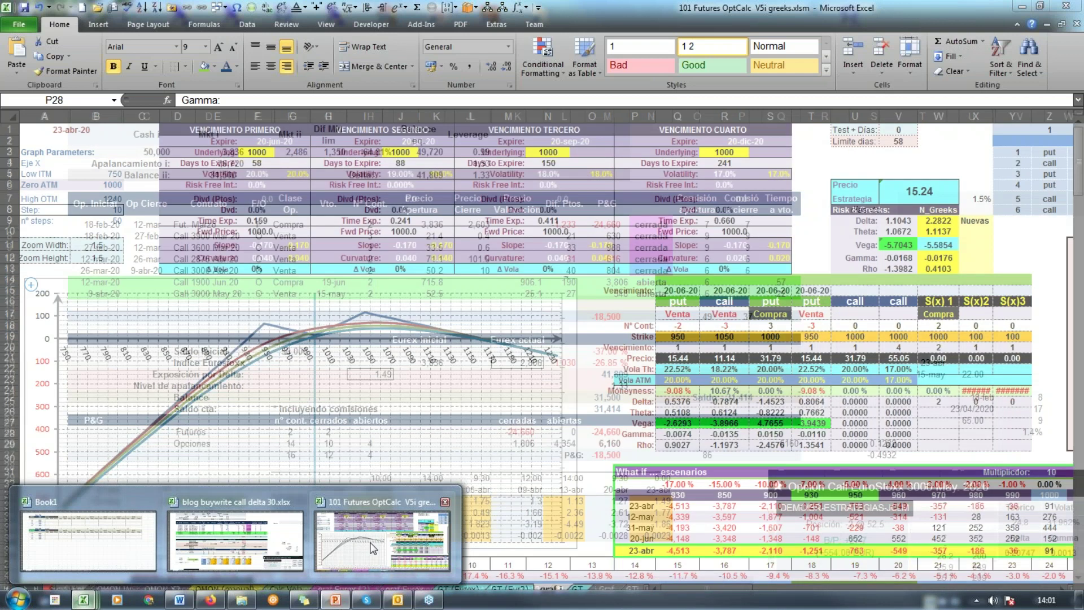
- Switch to the 101 Futures OptCalc workbook in Excel and set both call positions on the graf Eurex (2) sheet to 0 contracts
{"action": "left_click", "coordinate": [352, 543]}
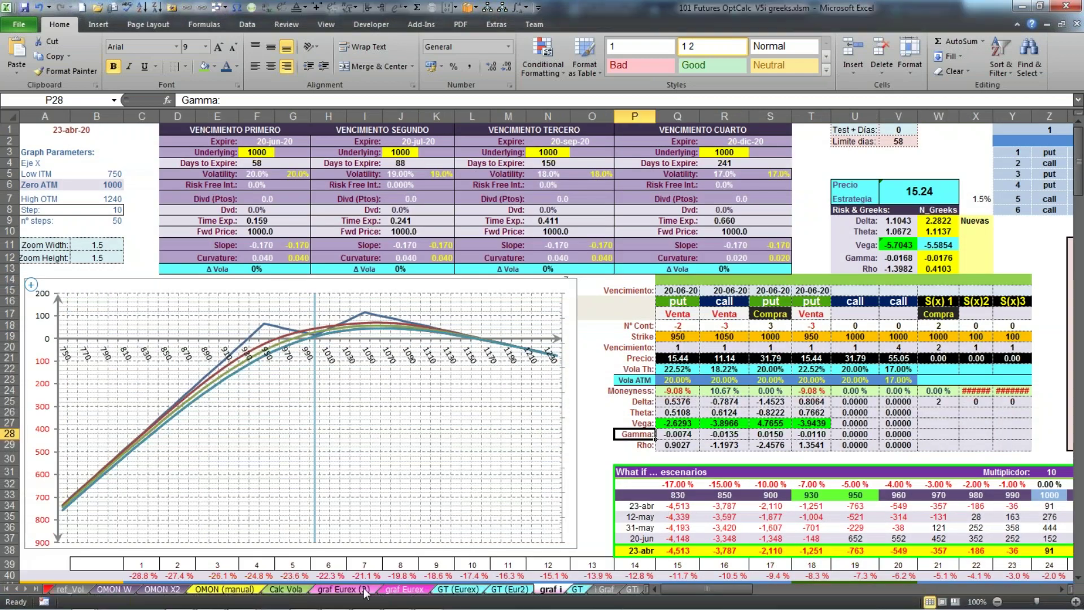
{"action": "left_click", "coordinate": [394, 591]}
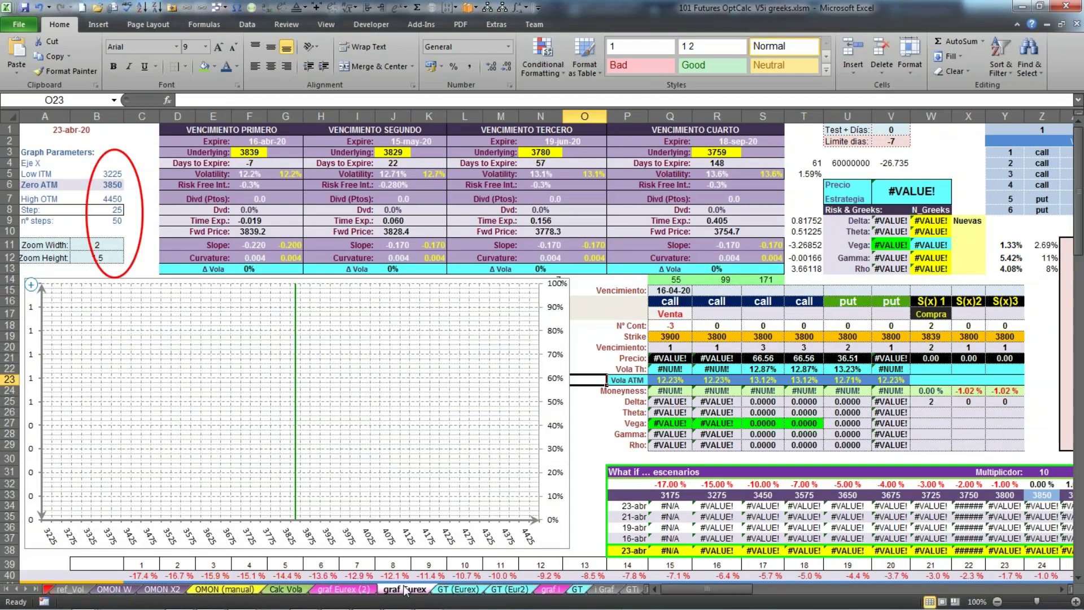
{"action": "left_click", "coordinate": [339, 591]}
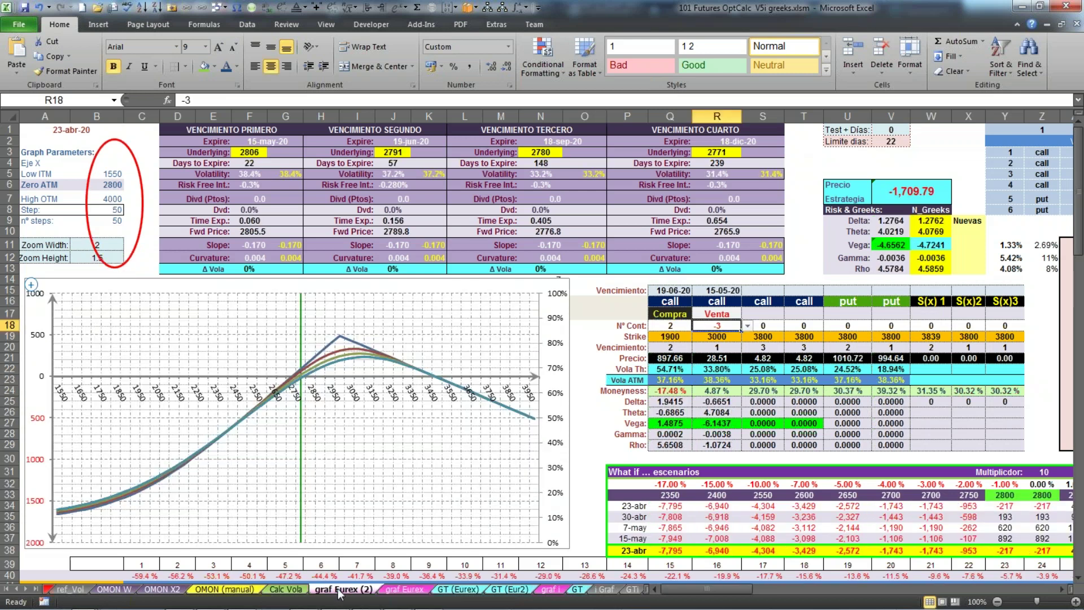
{"action": "left_click", "coordinate": [679, 325]}
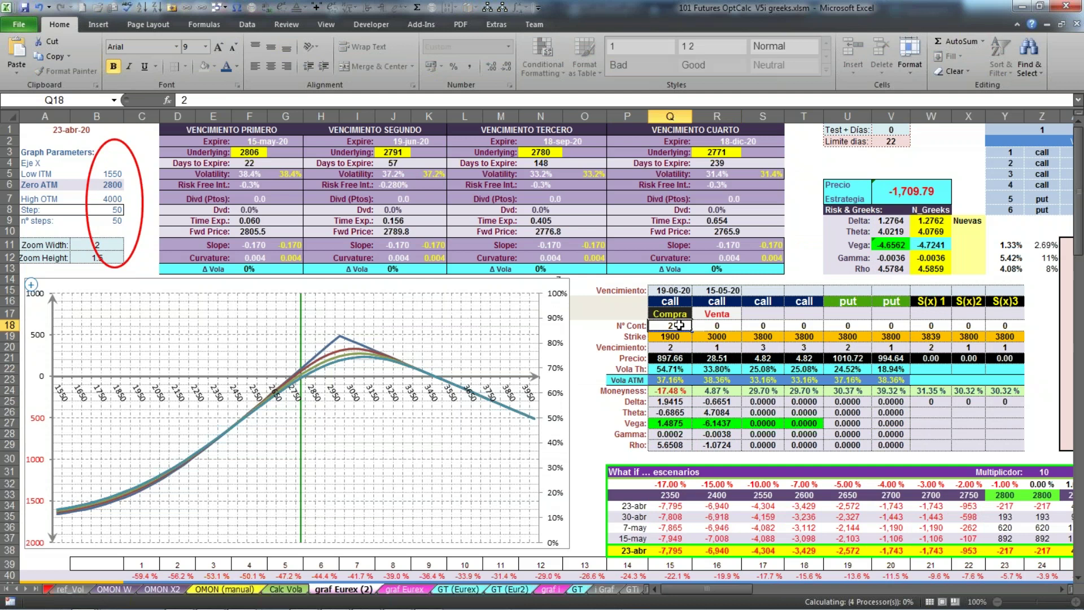
{"action": "type", "text": "0"}
{"action": "left_click", "coordinate": [605, 345]}
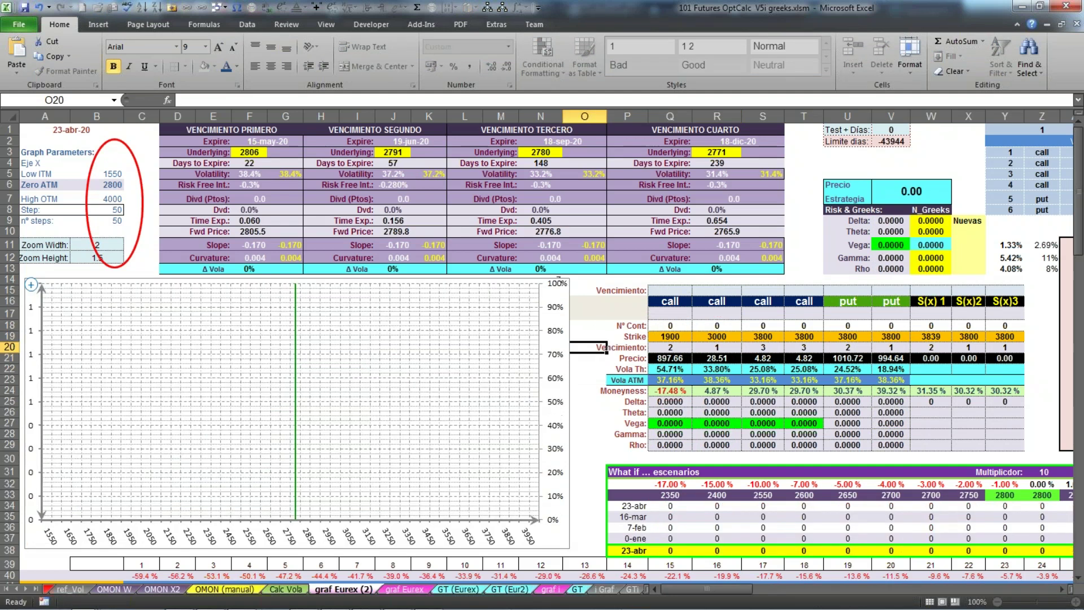
- Add one long underlying contract in the S(x) 1 column with an entry price of 2800
{"action": "left_click", "coordinate": [919, 324]}
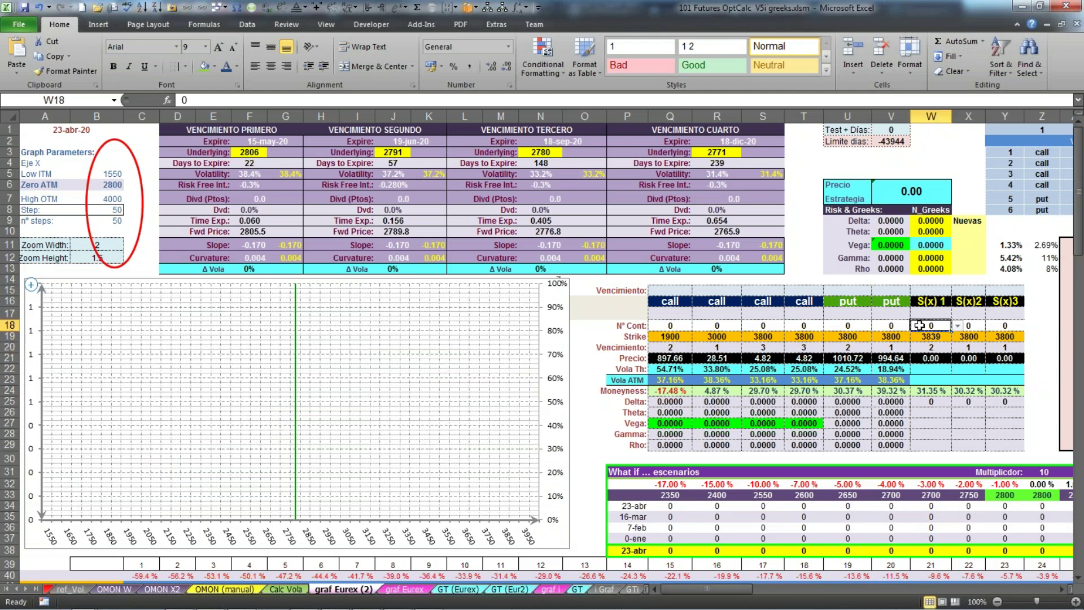
{"action": "type", "text": "1"}
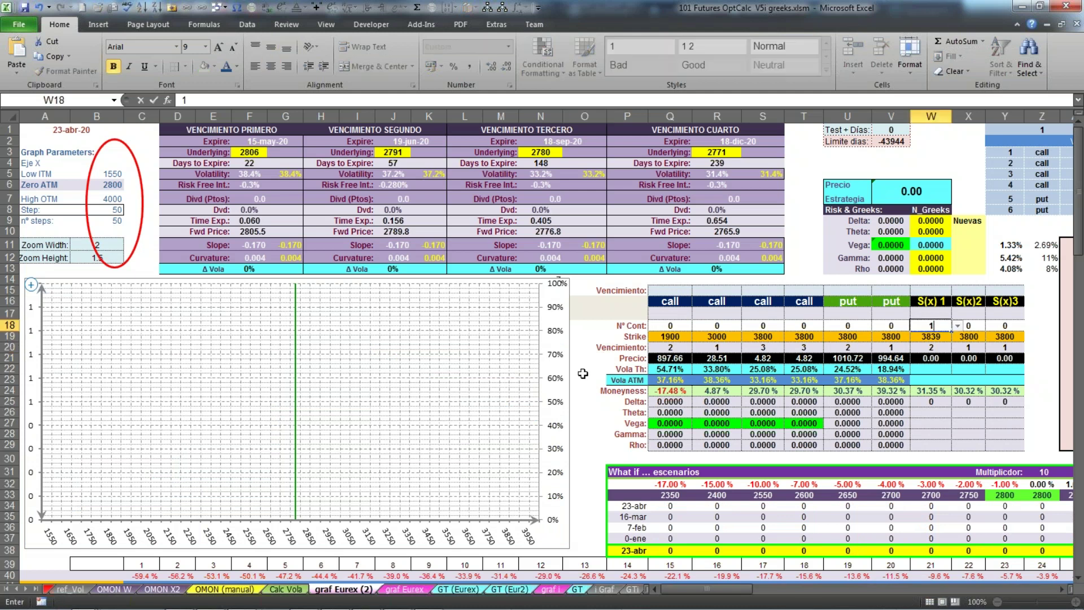
{"action": "left_click", "coordinate": [584, 374]}
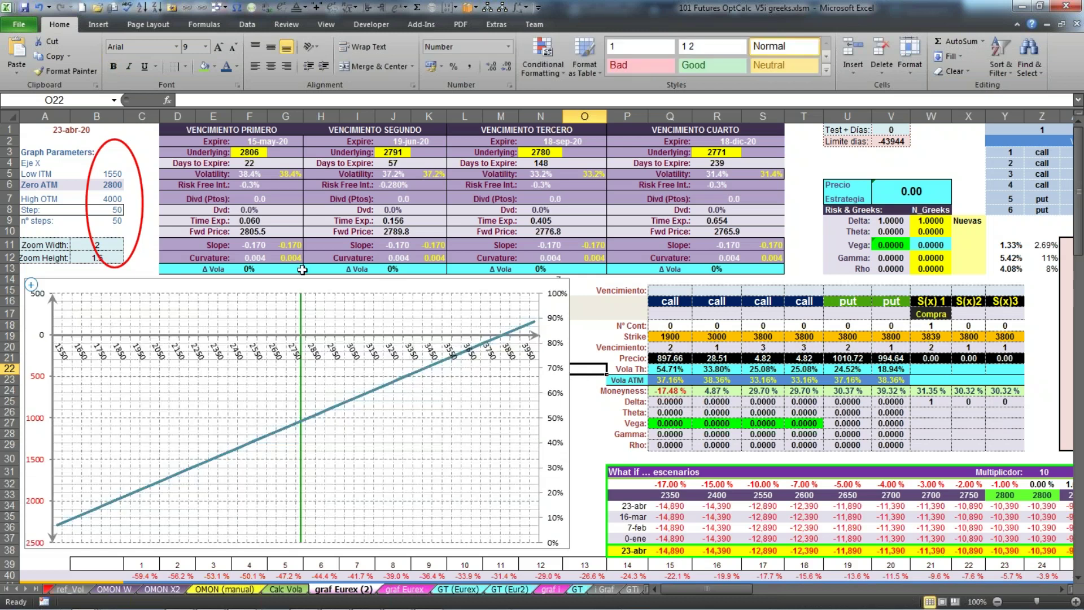
{"action": "left_click", "coordinate": [931, 337]}
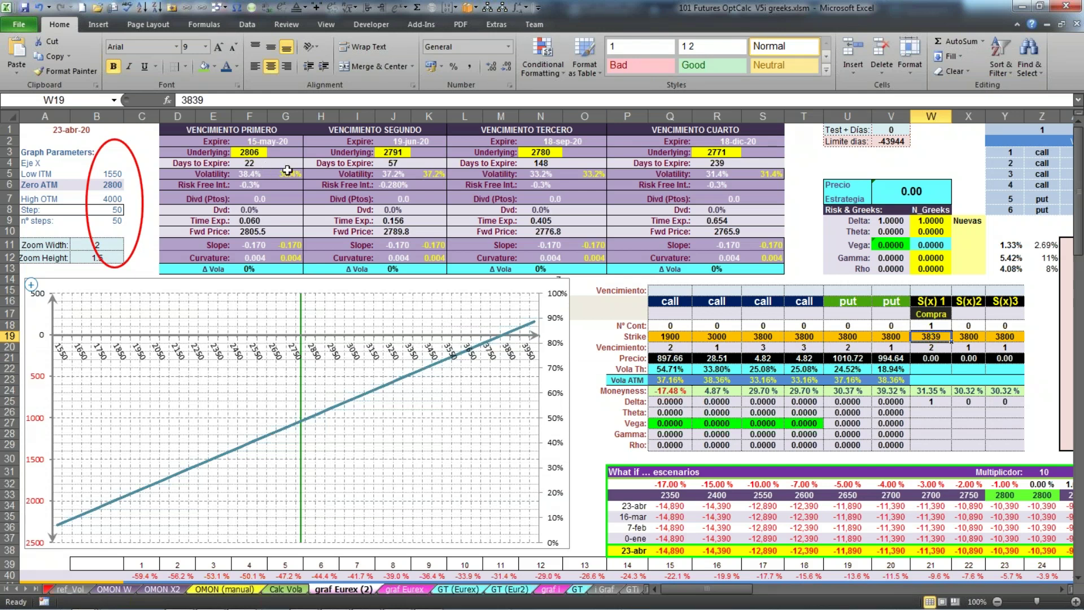
{"action": "type", "text": "2800"}
{"action": "key", "text": "Return"}
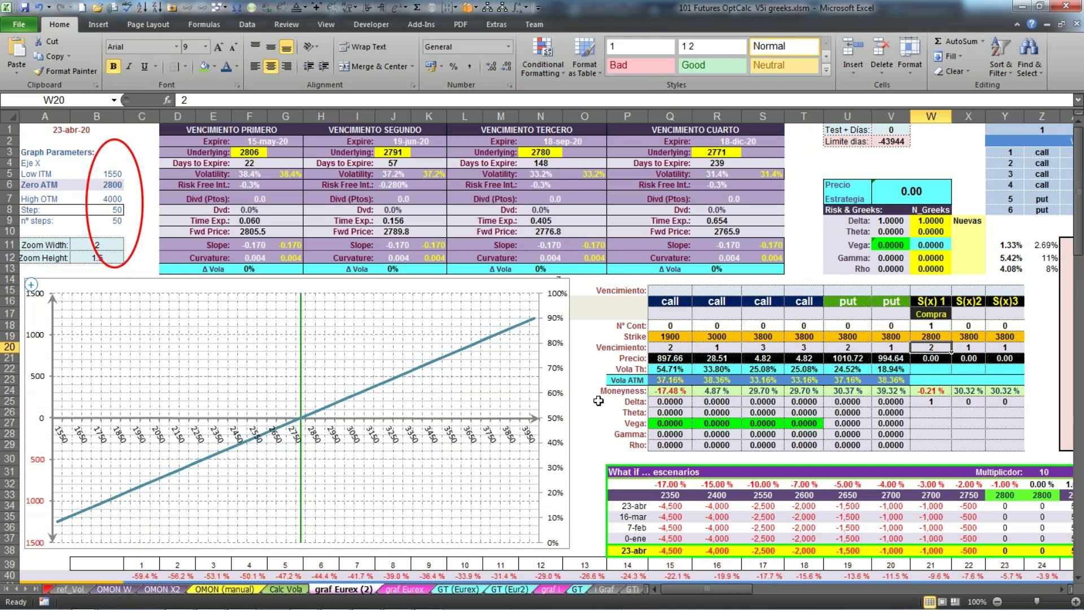
- Change the first option series to a put and buy 1 contract at strike 2500
{"action": "left_click", "coordinate": [671, 303]}
{"action": "left_click", "coordinate": [698, 304]}
{"action": "left_click", "coordinate": [678, 321]}
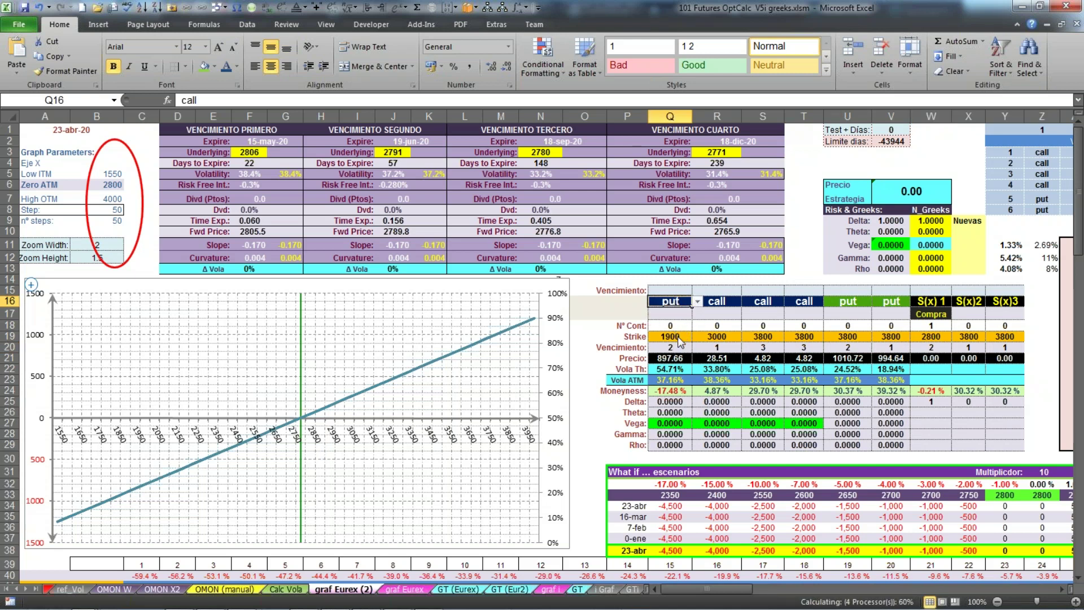
{"action": "left_click", "coordinate": [680, 337]}
{"action": "left_click", "coordinate": [671, 326]}
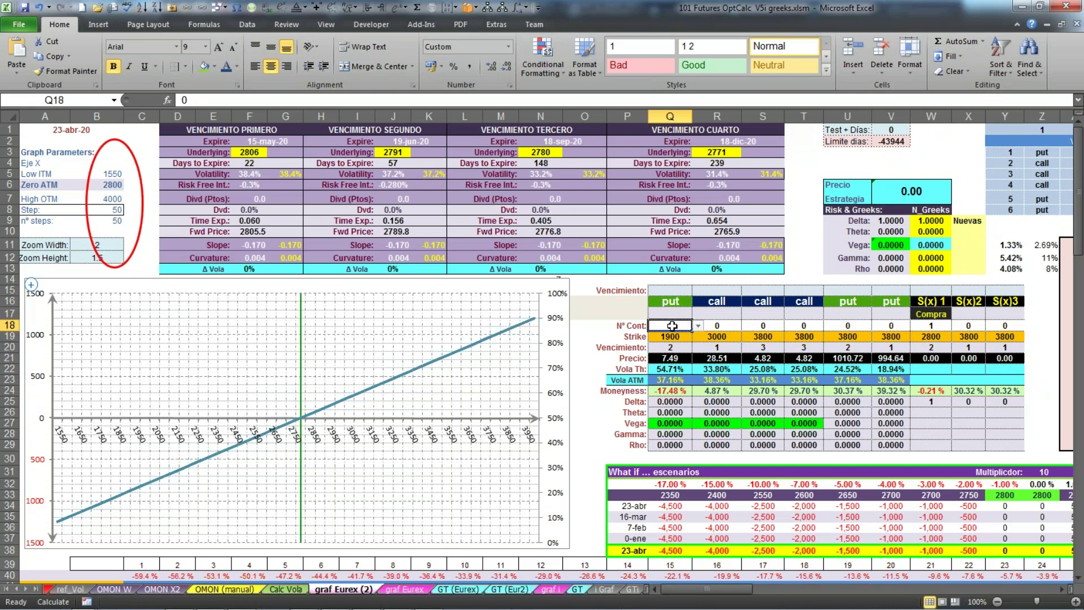
{"action": "type", "text": "1"}
{"action": "key", "text": "Return"}
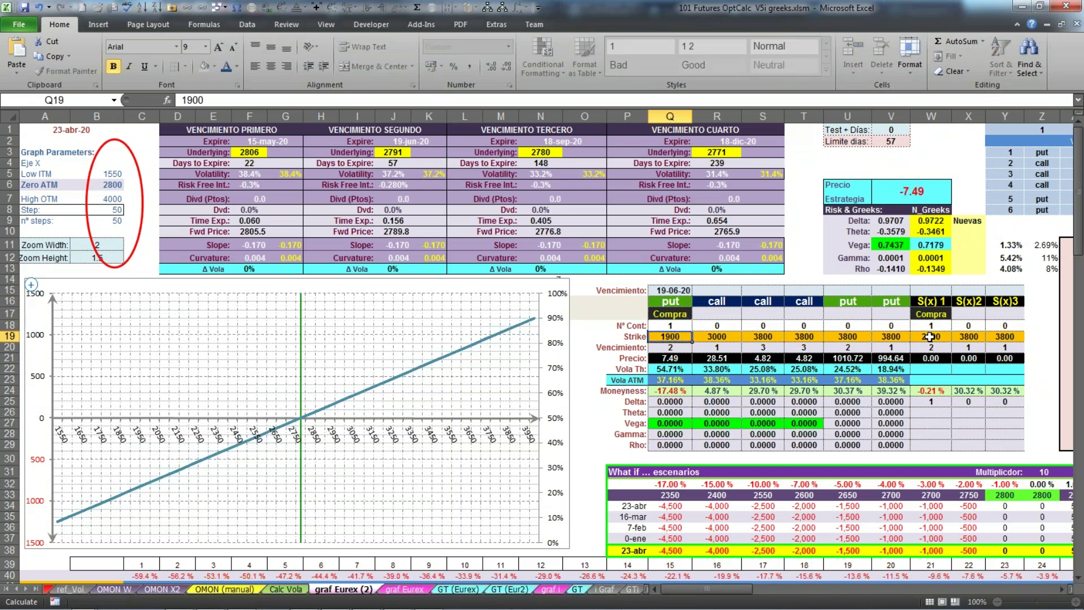
{"action": "type", "text": "2500"}
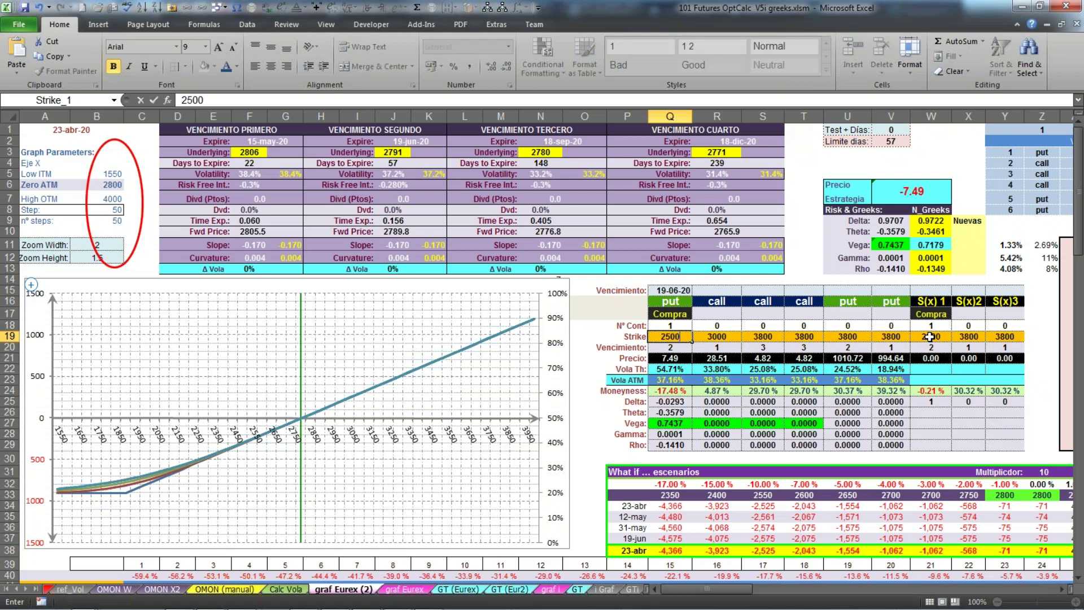
{"action": "key", "text": "ctrl+Return"}
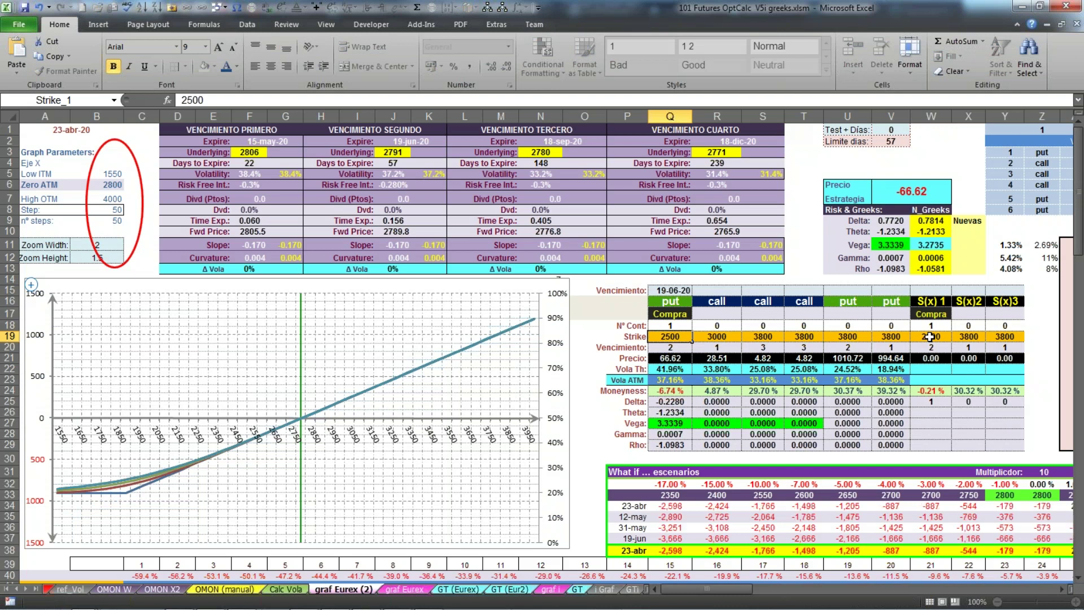
{"action": "key", "text": "Down"}
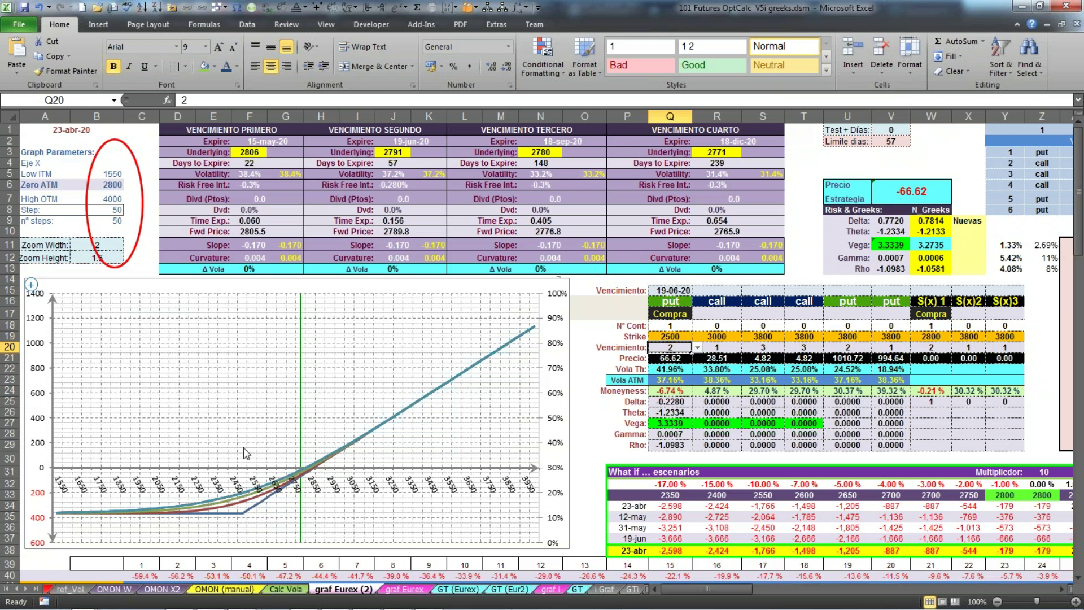
{"action": "mouse_move", "coordinate": [253, 503]}
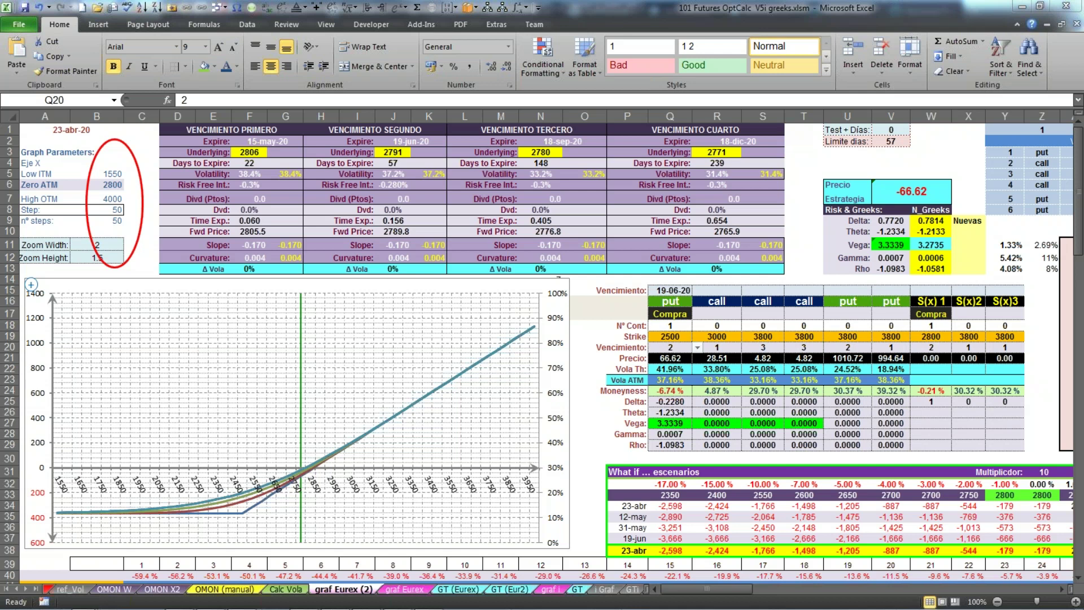
- Switch to Firefox and look through the Calculadora de Opciones page down to its closing price and licence section
{"action": "mouse_move", "coordinate": [243, 603]}
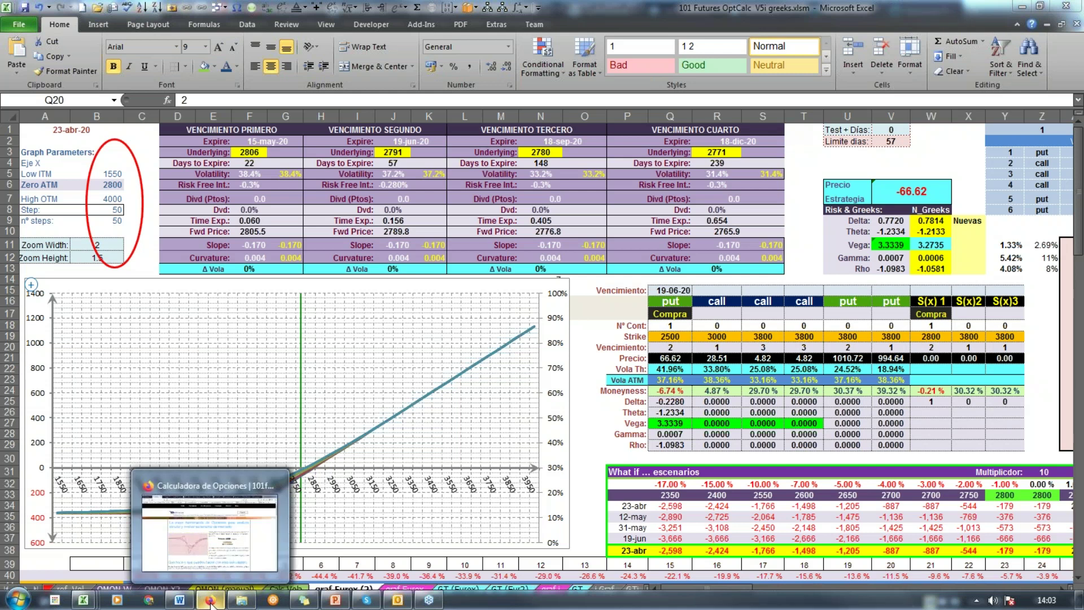
{"action": "left_click", "coordinate": [211, 602]}
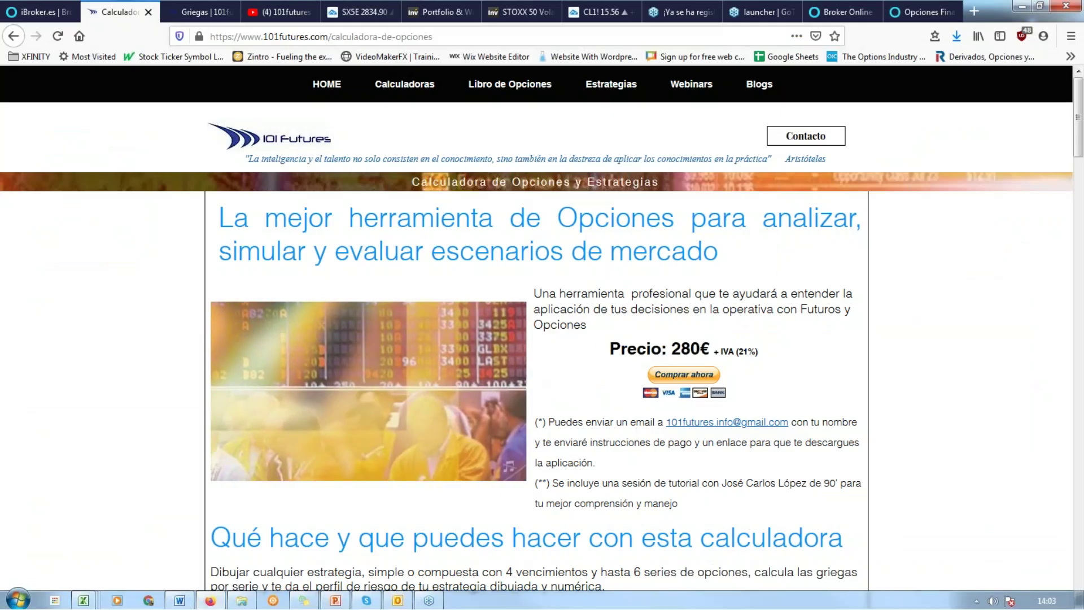
{"action": "scroll", "coordinate": [542, 339], "scroll_direction": "down", "scroll_amount": 15}
{"action": "scroll", "coordinate": [374, 192], "scroll_direction": "up", "scroll_amount": 15}
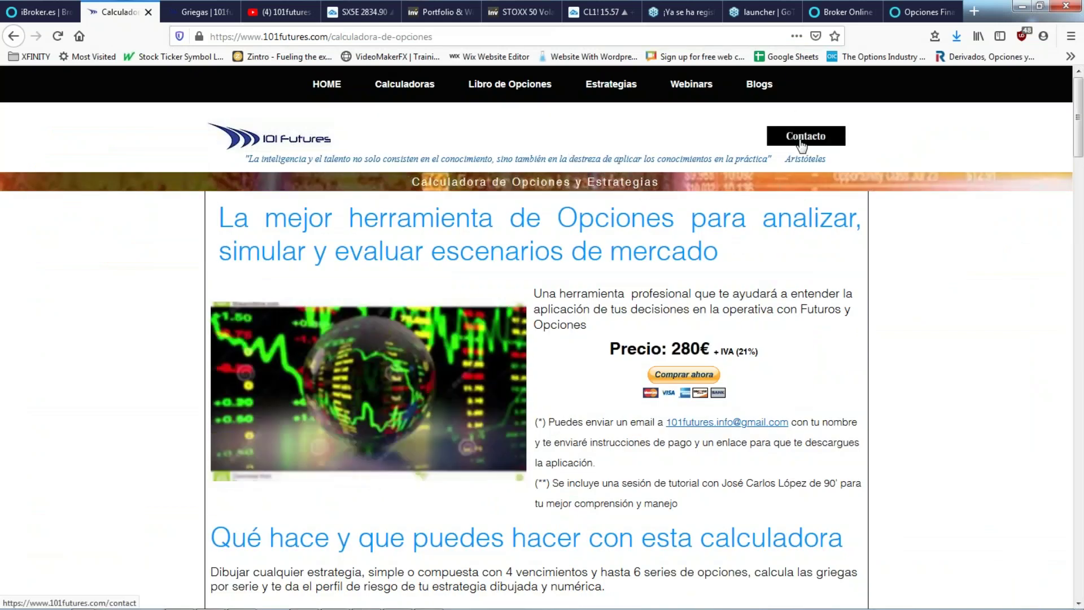
{"action": "scroll", "coordinate": [802, 144], "scroll_direction": "down", "scroll_amount": 20}
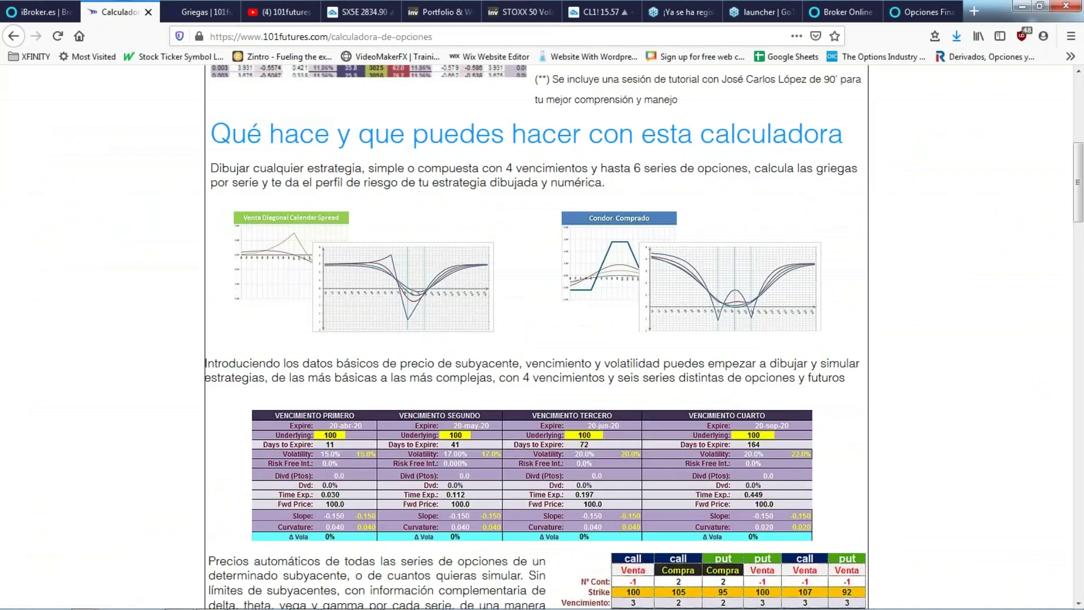
{"action": "scroll", "coordinate": [542, 339], "scroll_direction": "down", "scroll_amount": 10}
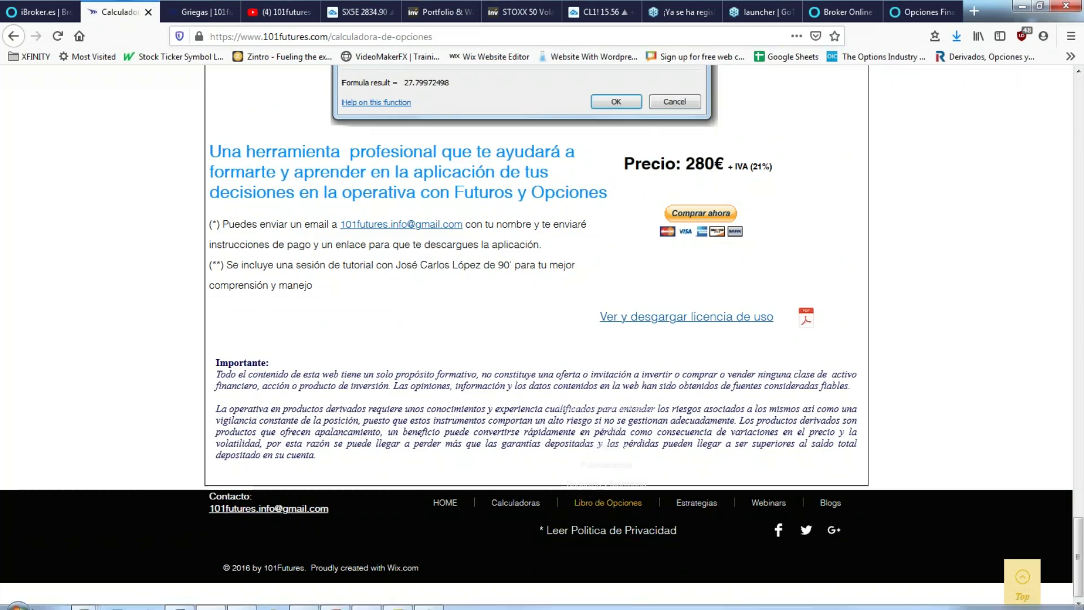
- Check the open positions in the blog buywrite call delta 30 workbook in Excel, and return to the calculator page in Firefox
{"action": "mouse_move", "coordinate": [83, 601]}
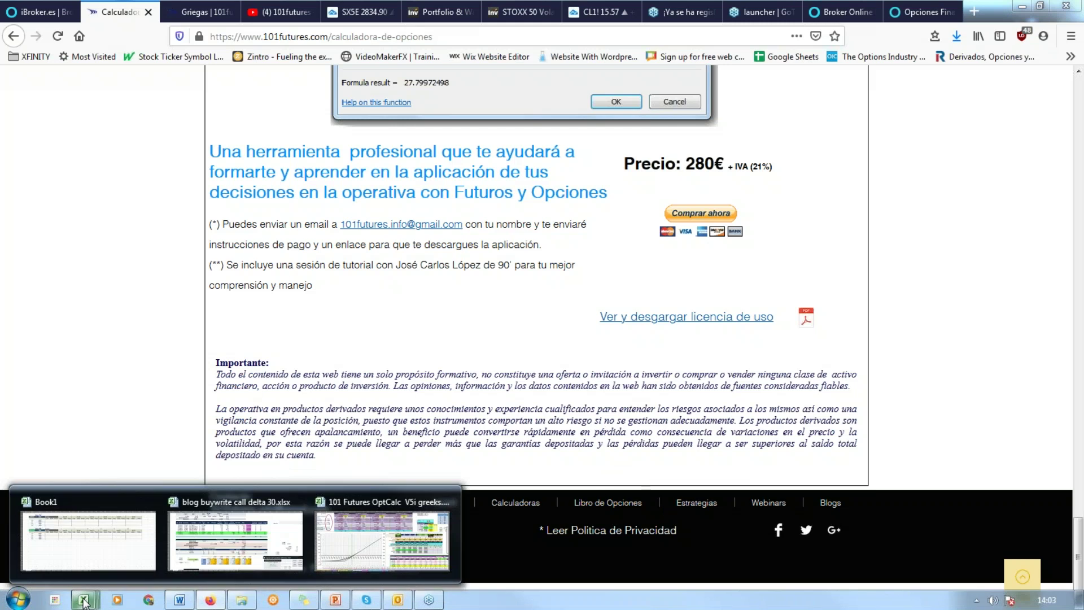
{"action": "mouse_move", "coordinate": [204, 561]}
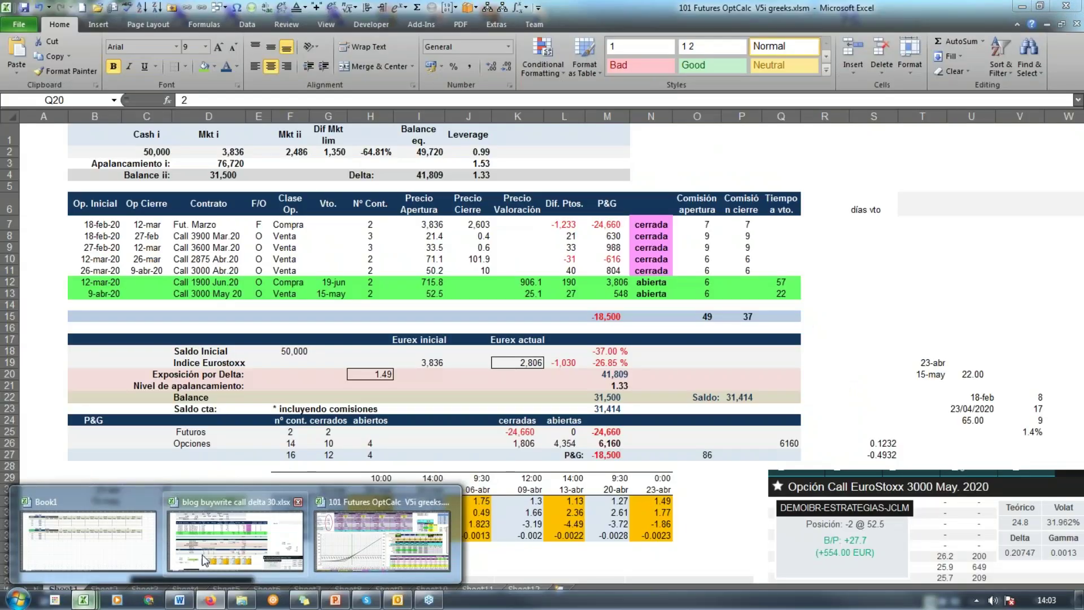
{"action": "left_click", "coordinate": [204, 561]}
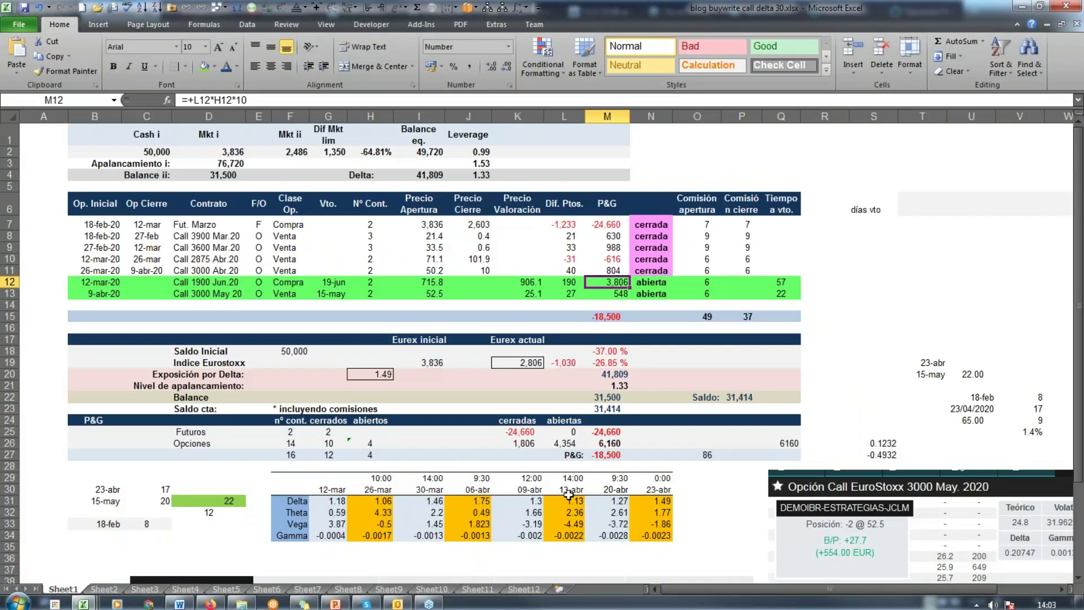
{"action": "left_click", "coordinate": [212, 602]}
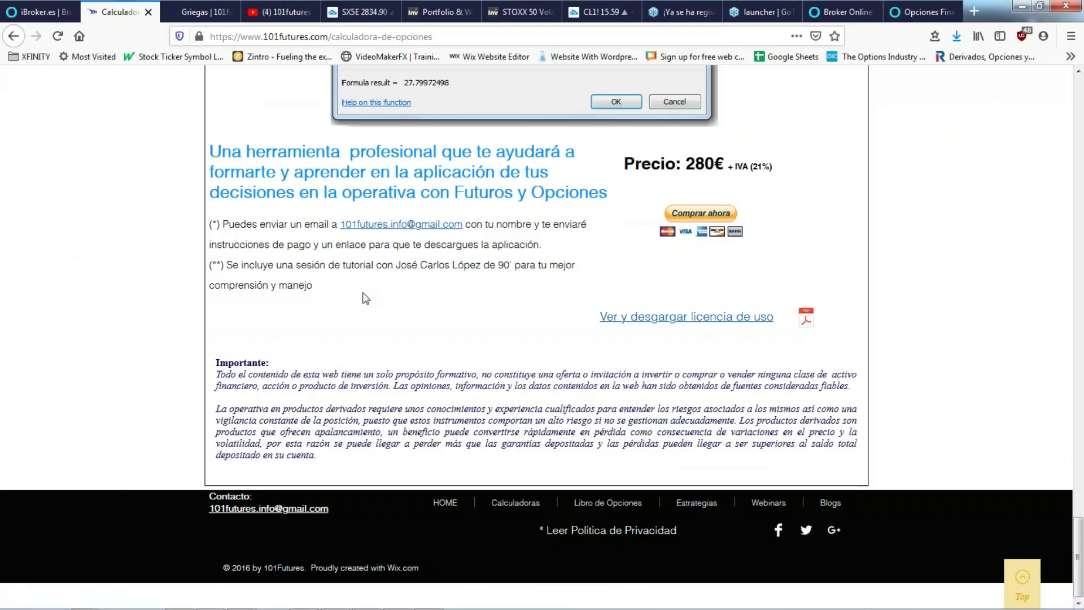
- Go to the iBroker options chain and open the sheet for the EuroStoxx 1400 call expiring March 2021
{"action": "left_click", "coordinate": [41, 7]}
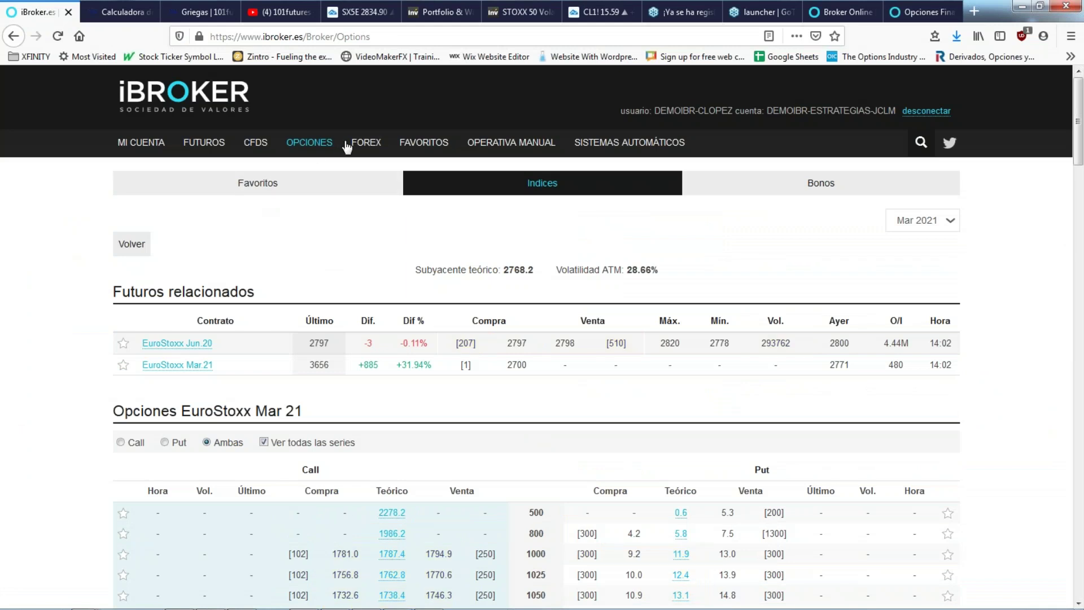
{"action": "scroll", "coordinate": [395, 317], "scroll_direction": "down", "scroll_amount": 10}
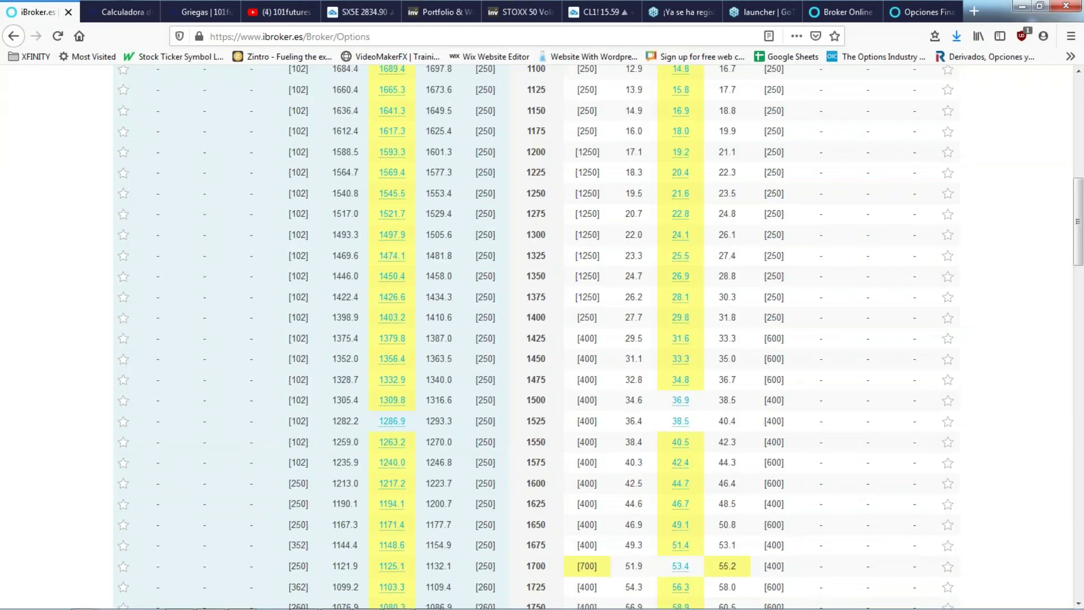
{"action": "left_click", "coordinate": [393, 318]}
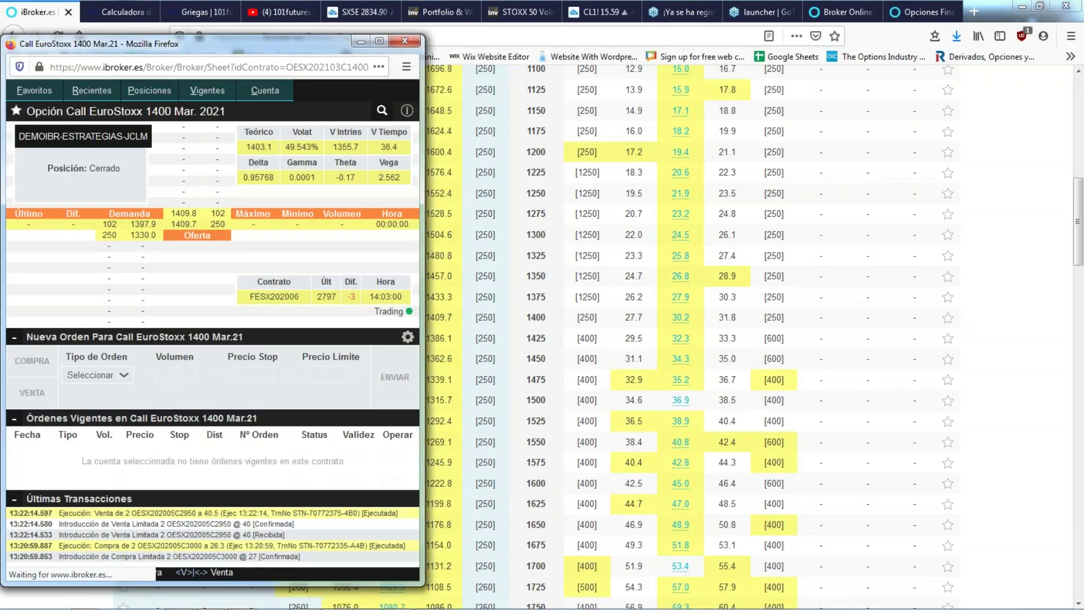
- Take a screenshot of the quote and greeks area of the 1400 call sheet and copy it to the clipboard
{"action": "right_click", "coordinate": [14, 135]}
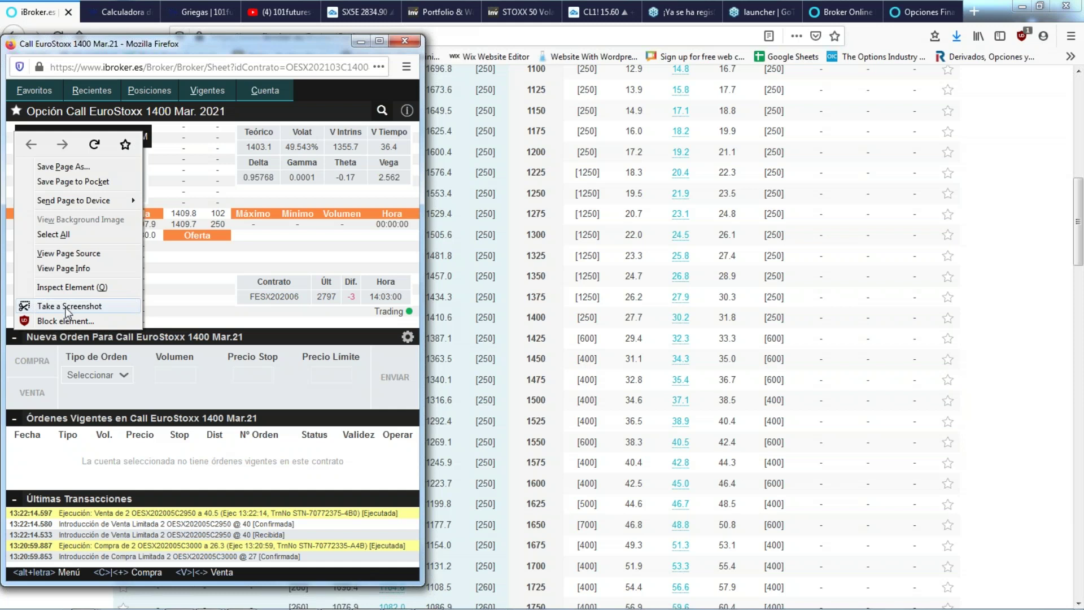
{"action": "left_click", "coordinate": [67, 308]}
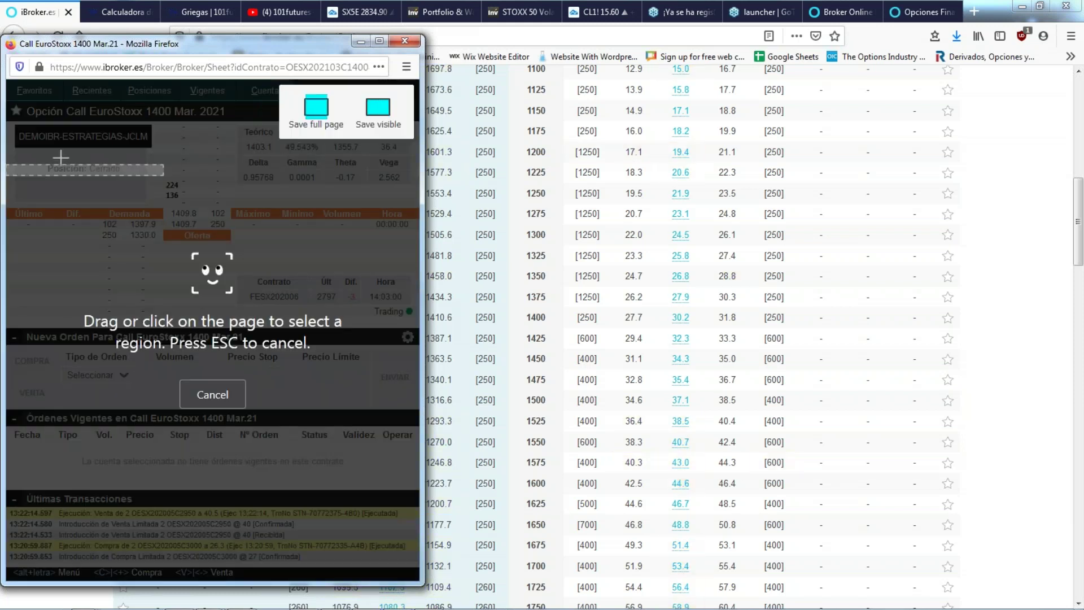
{"action": "left_click_drag", "start_coordinate": [28, 123], "coordinate": [416, 343]}
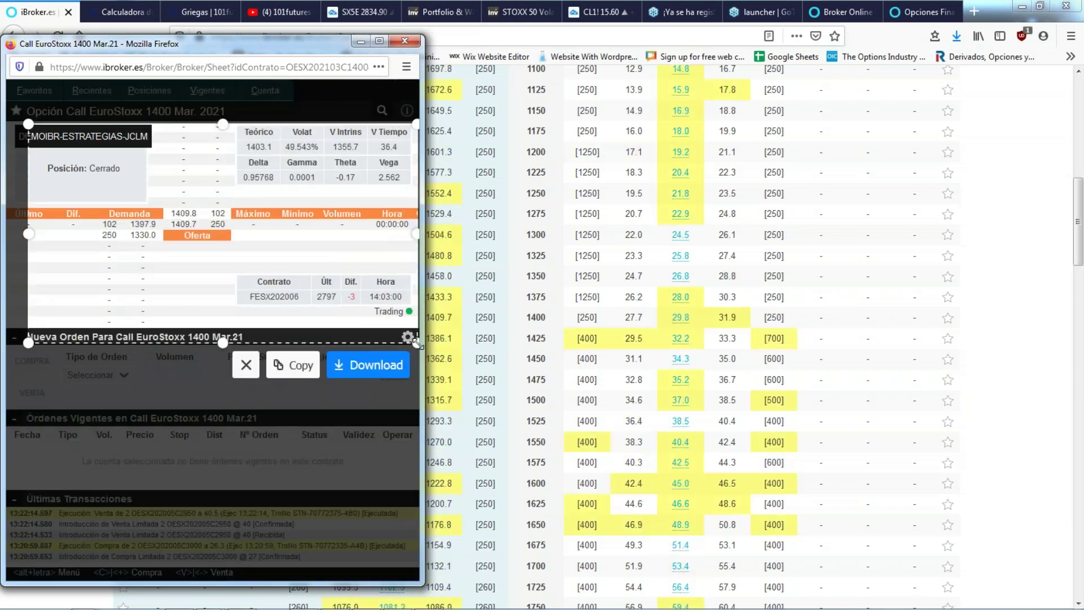
{"action": "left_click", "coordinate": [300, 366]}
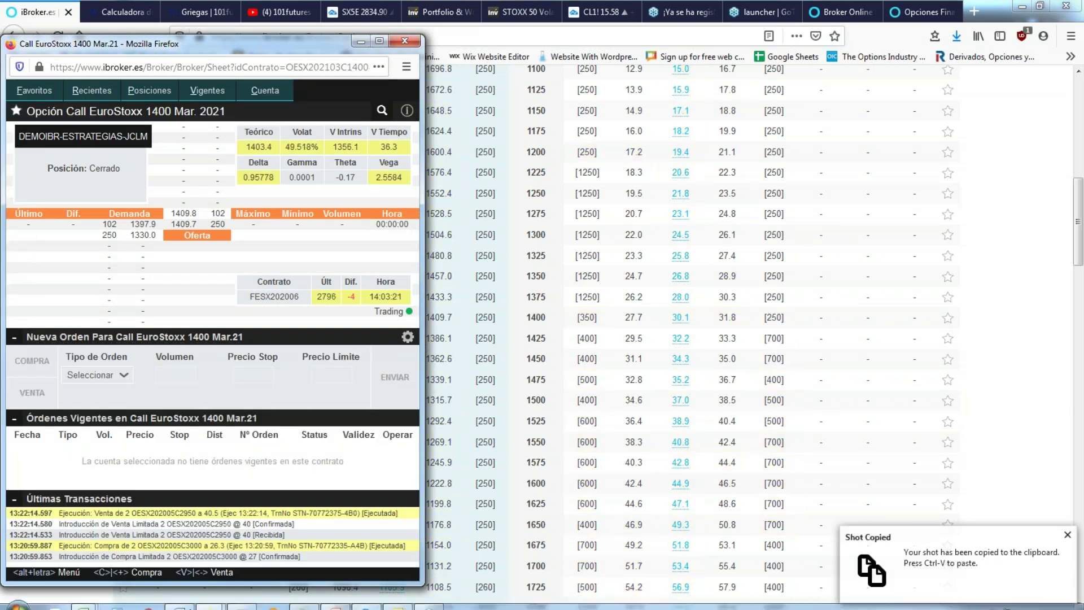
- Paste the captured option sheet into the blog buywrite call delta 30 workbook in Excel, move it over the balance rows, and delete it
{"action": "mouse_move", "coordinate": [83, 600]}
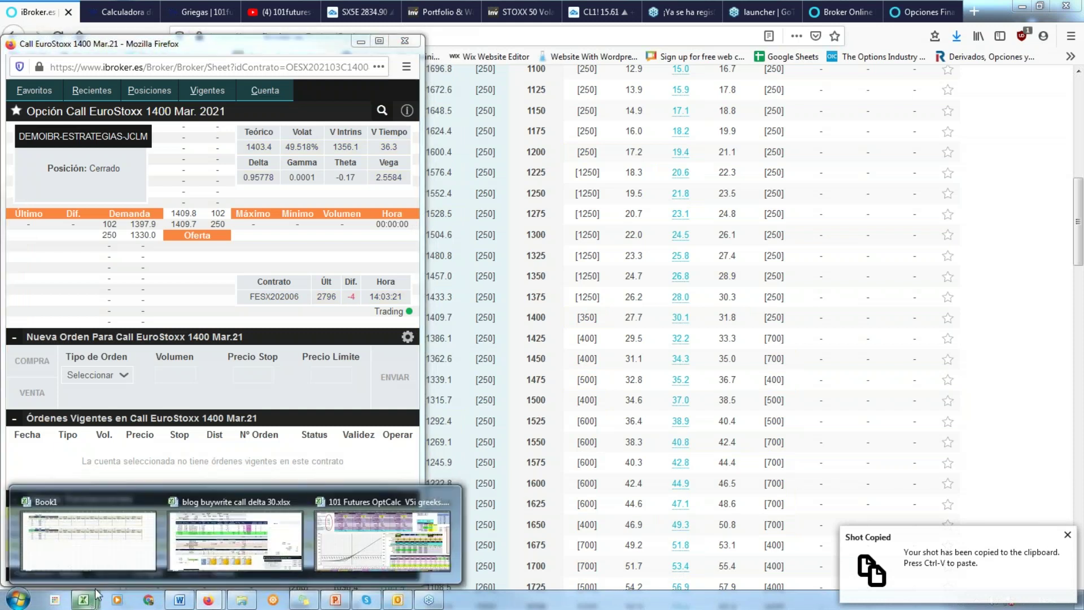
{"action": "left_click", "coordinate": [249, 548]}
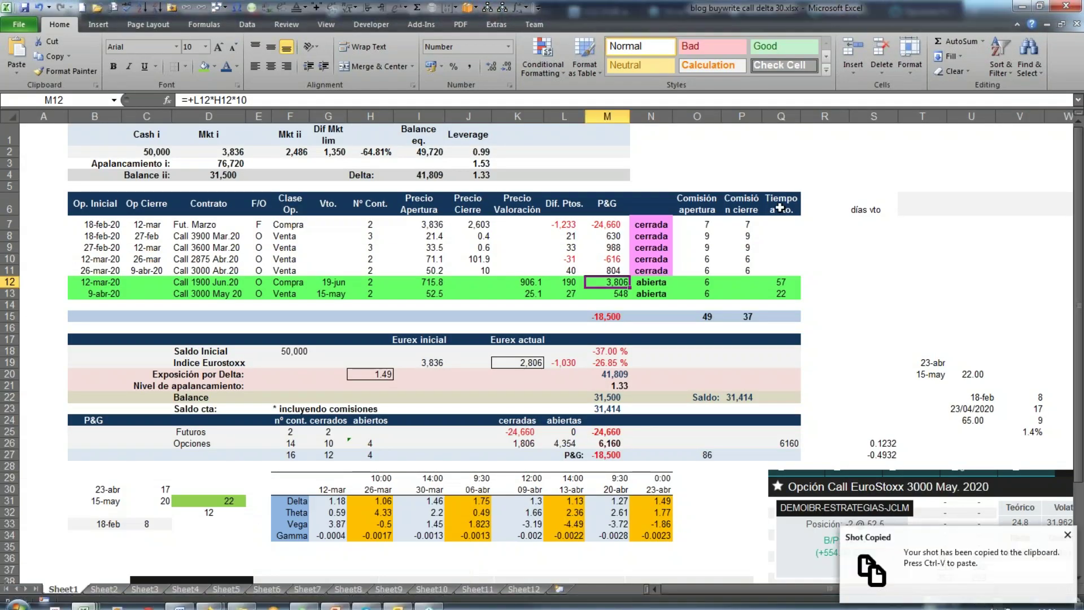
{"action": "right_click", "coordinate": [678, 162]}
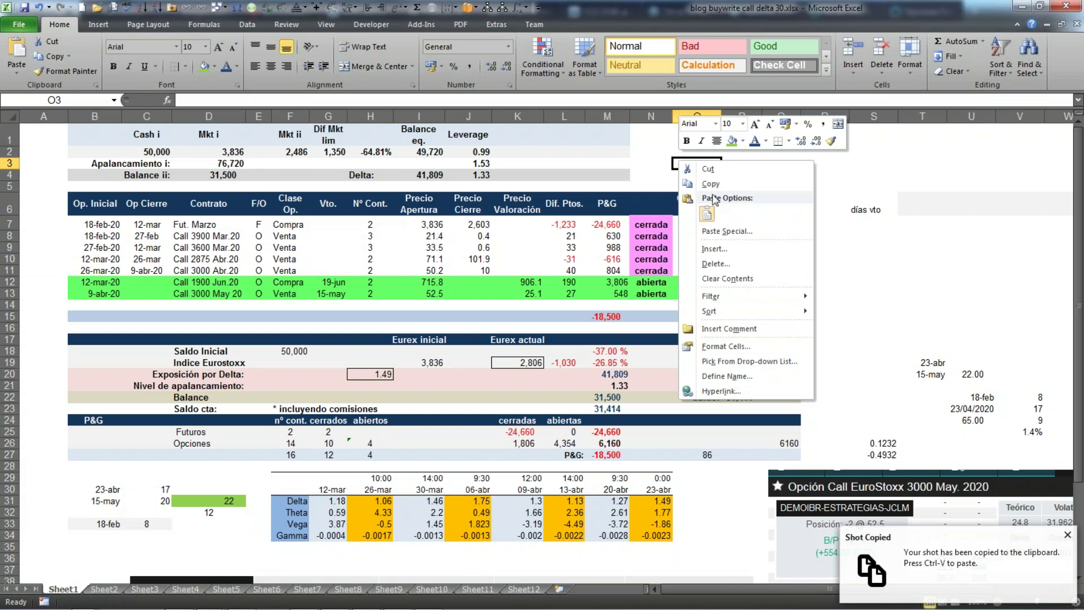
{"action": "left_click", "coordinate": [706, 220]}
{"action": "left_click_drag", "start_coordinate": [799, 171], "coordinate": [312, 396]}
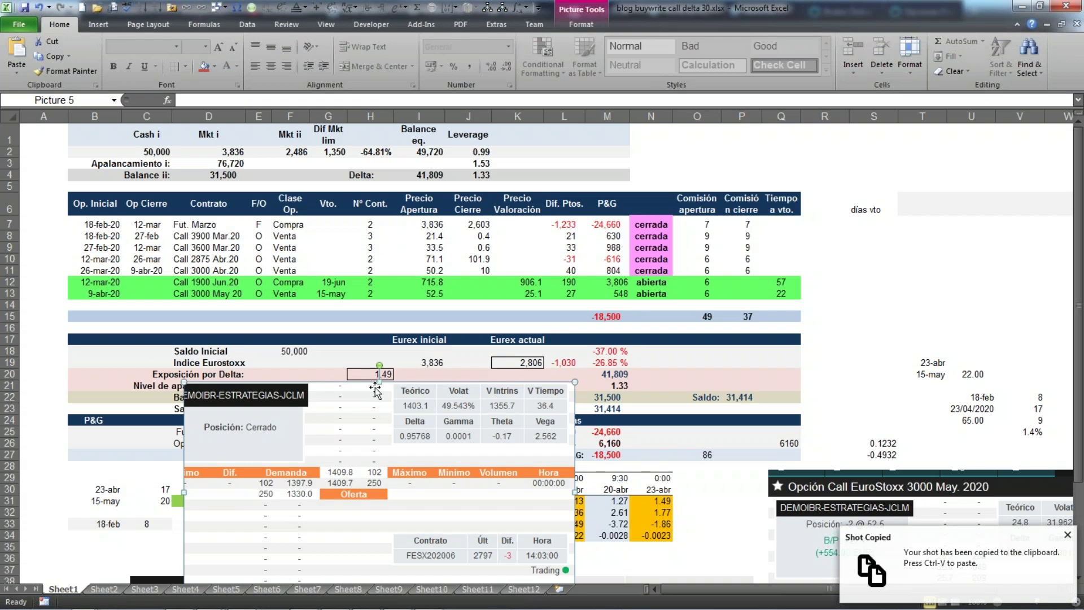
{"action": "key", "text": "Delete"}
- Return to iBroker in Firefox and show the account's open positions on the manual trading page
{"action": "mouse_move", "coordinate": [242, 607]}
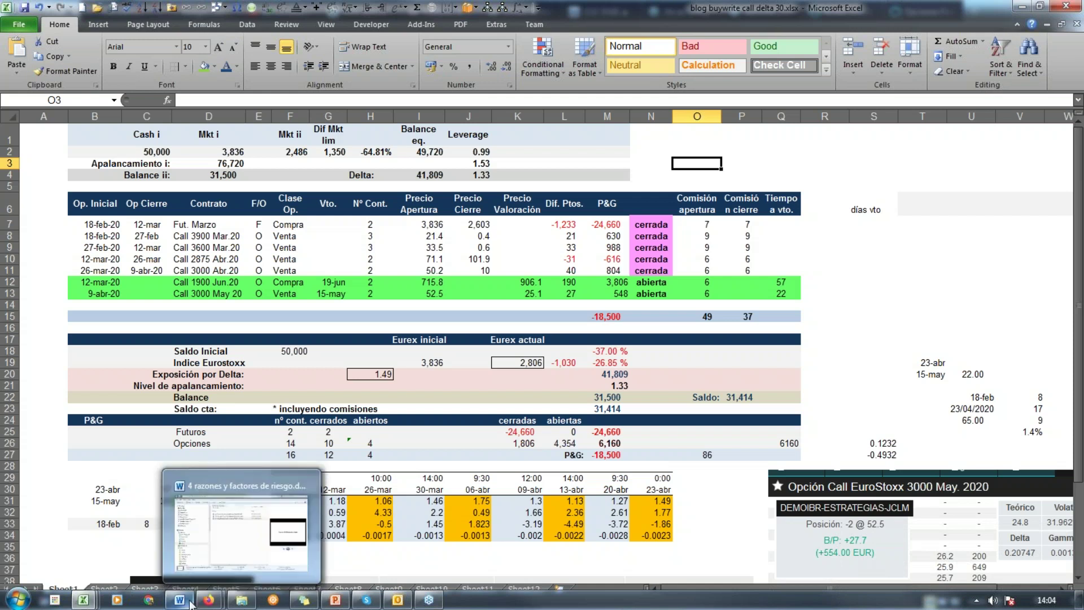
{"action": "mouse_move", "coordinate": [209, 602]}
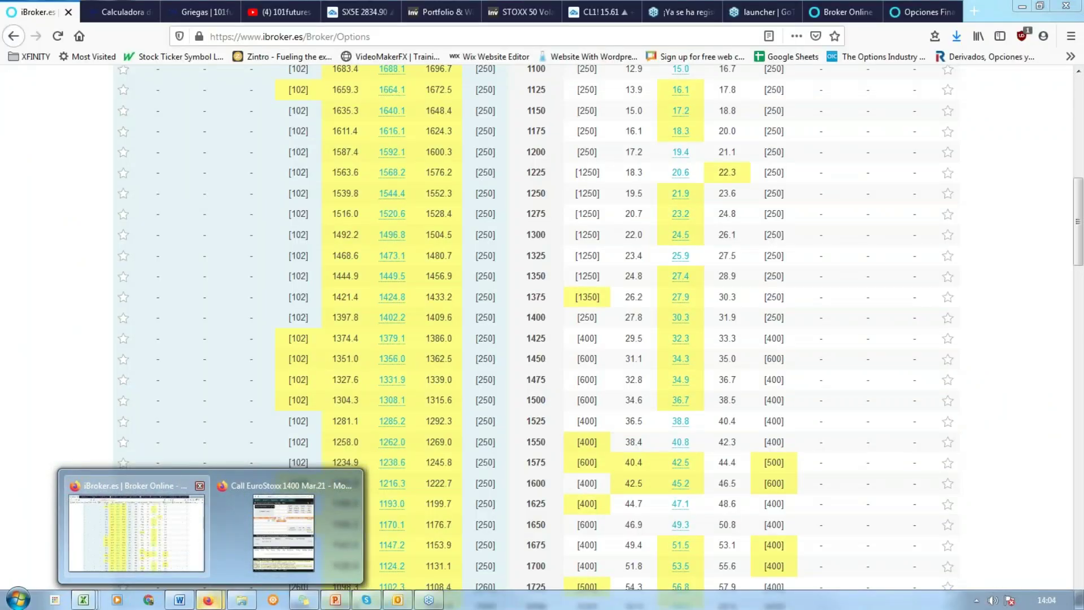
{"action": "left_click", "coordinate": [187, 547]}
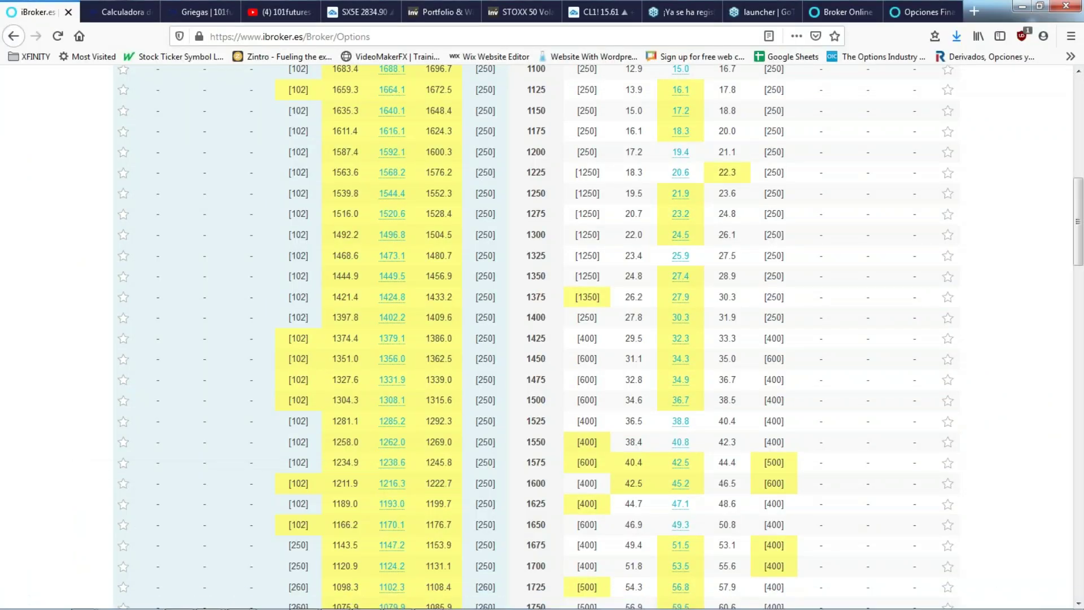
{"action": "scroll", "coordinate": [350, 252], "scroll_direction": "up", "scroll_amount": 10}
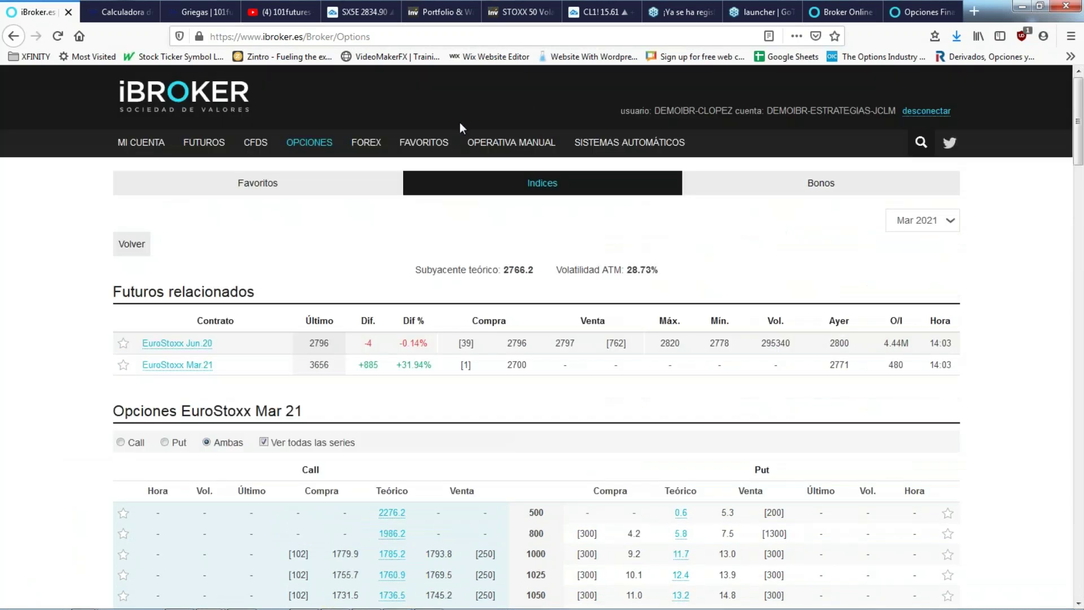
{"action": "left_click", "coordinate": [481, 146]}
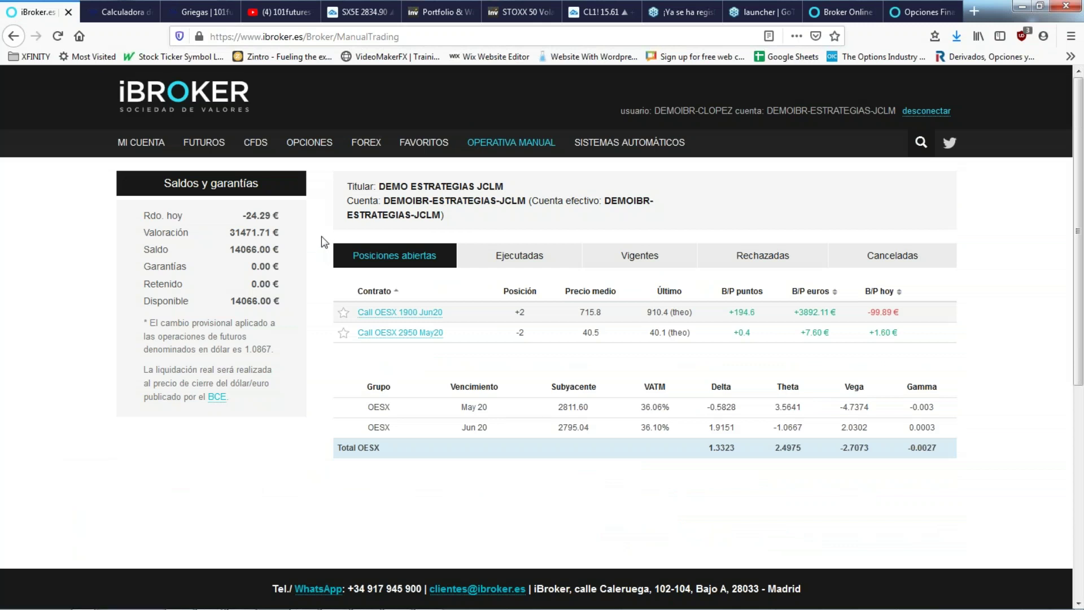
- Take a screenshot of the open positions and greeks block and copy it to the clipboard
{"action": "right_click", "coordinate": [325, 242]}
{"action": "left_click", "coordinate": [359, 414]}
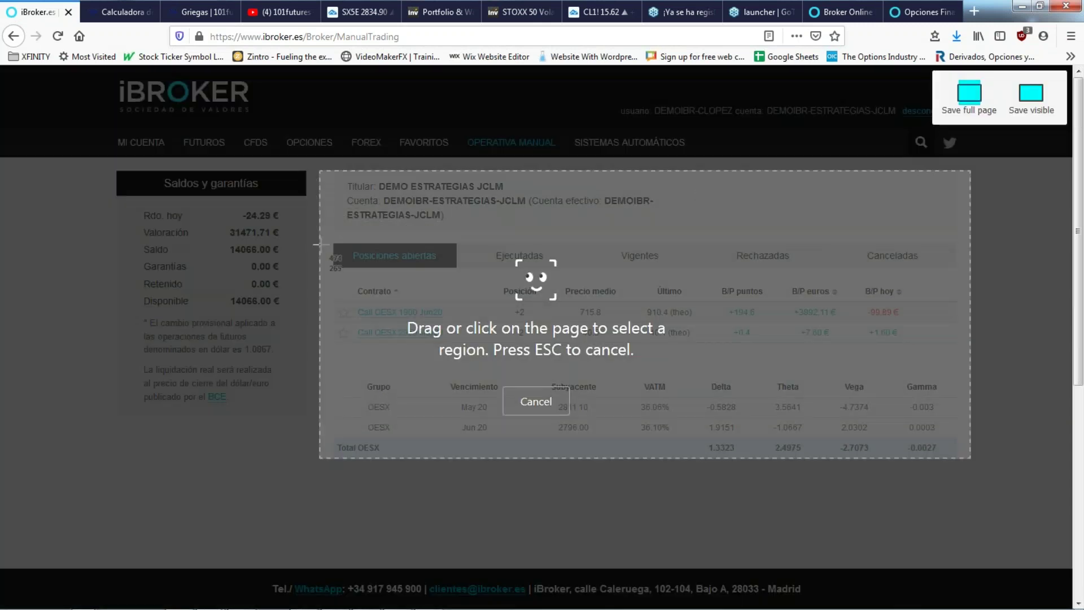
{"action": "left_click", "coordinate": [320, 245]}
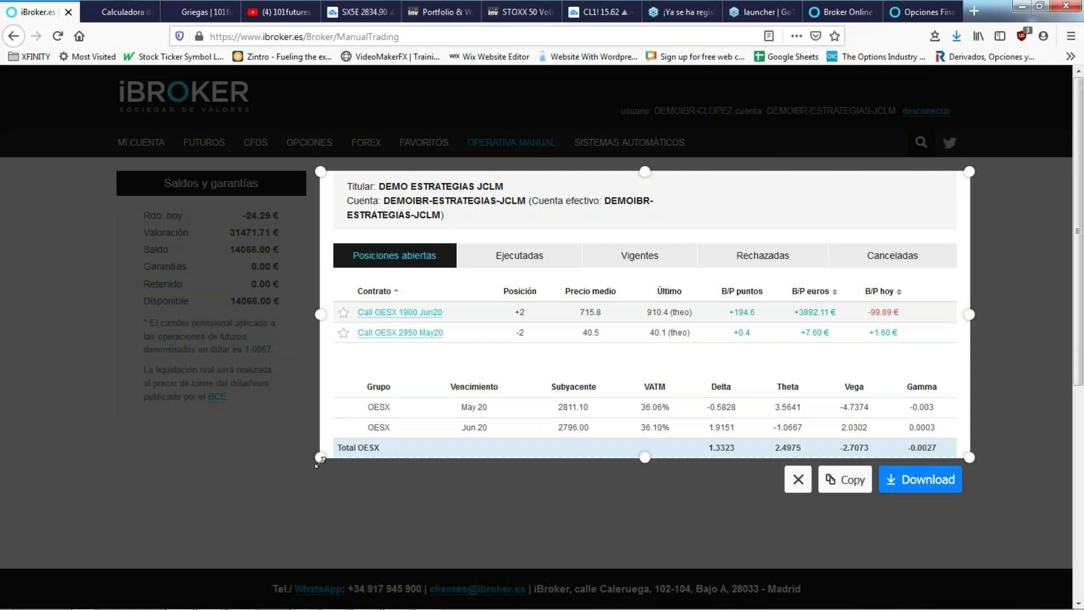
{"action": "left_click", "coordinate": [852, 489]}
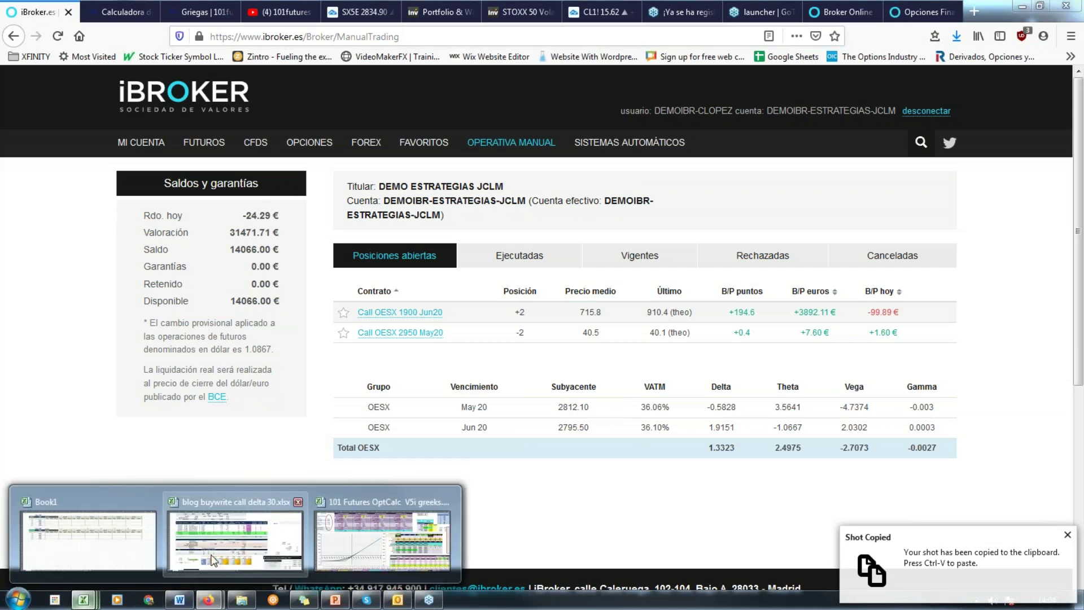
- Paste the open positions capture at cell G13 of the blog buywrite call delta 30 workbook in Excel, and undo the paste
{"action": "left_click", "coordinate": [218, 561]}
{"action": "right_click", "coordinate": [322, 295]}
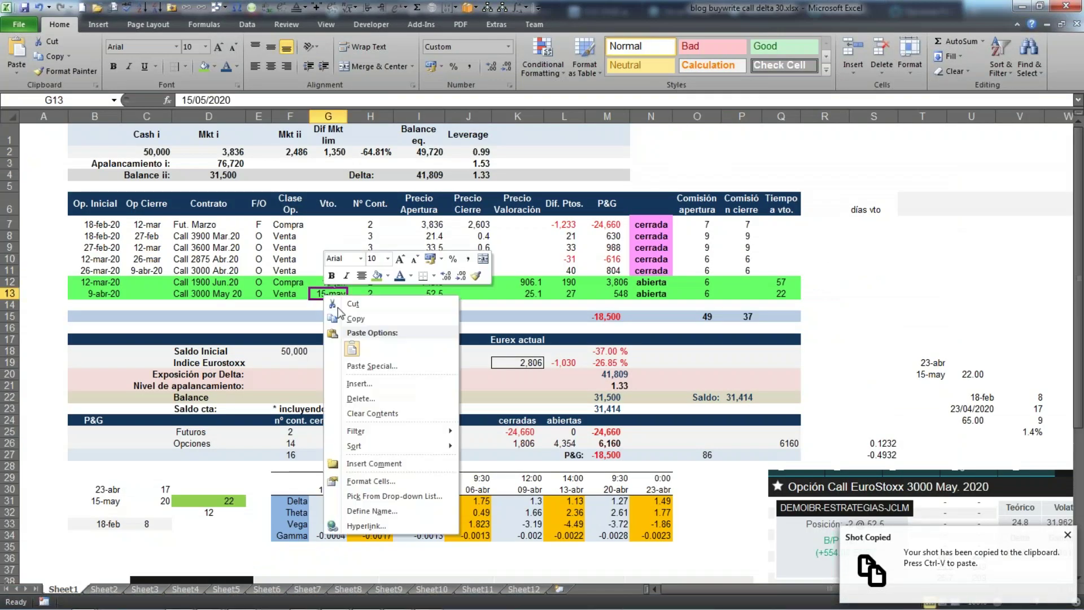
{"action": "left_click", "coordinate": [370, 351]}
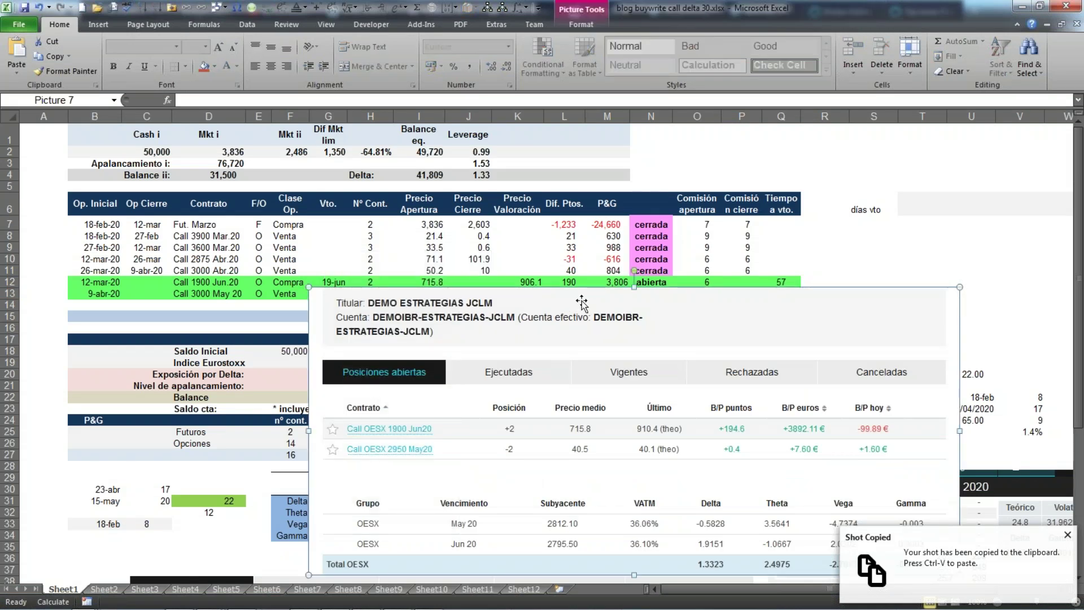
{"action": "key", "text": "ctrl+z"}
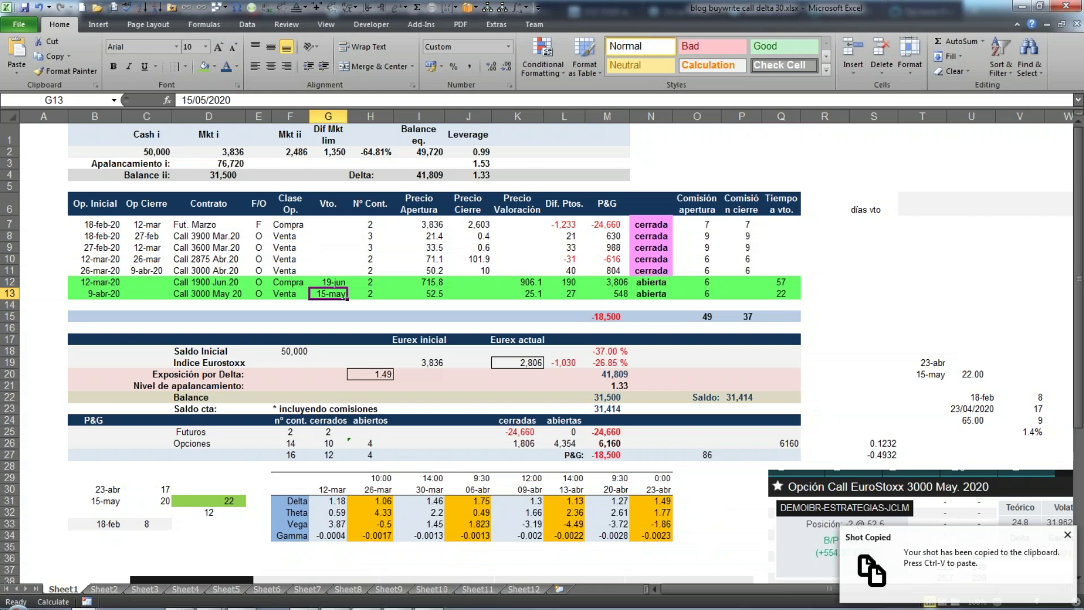
- Switch to the Book1 workbook to show the CALL ITM input and output tables
{"action": "left_click", "coordinate": [693, 165]}
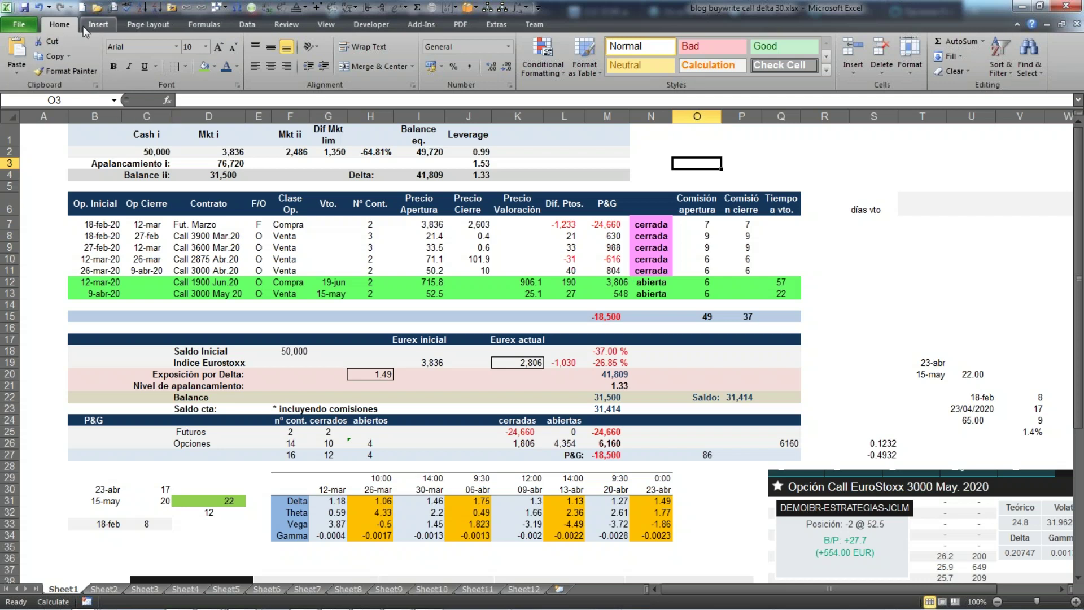
{"action": "left_click", "coordinate": [224, 8]}
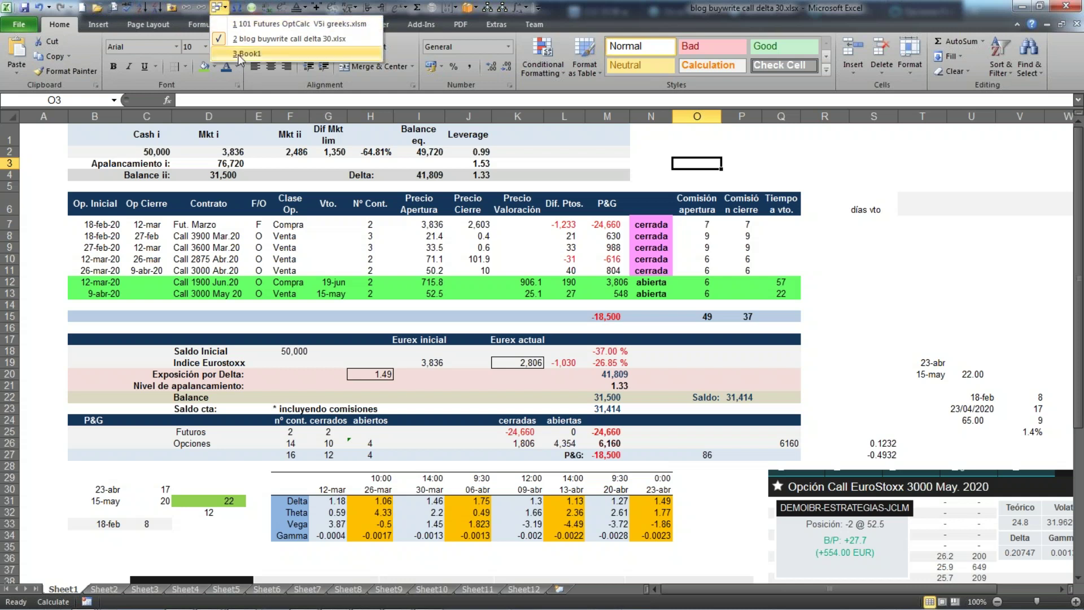
{"action": "left_click", "coordinate": [244, 53]}
{"action": "left_click", "coordinate": [317, 347]}
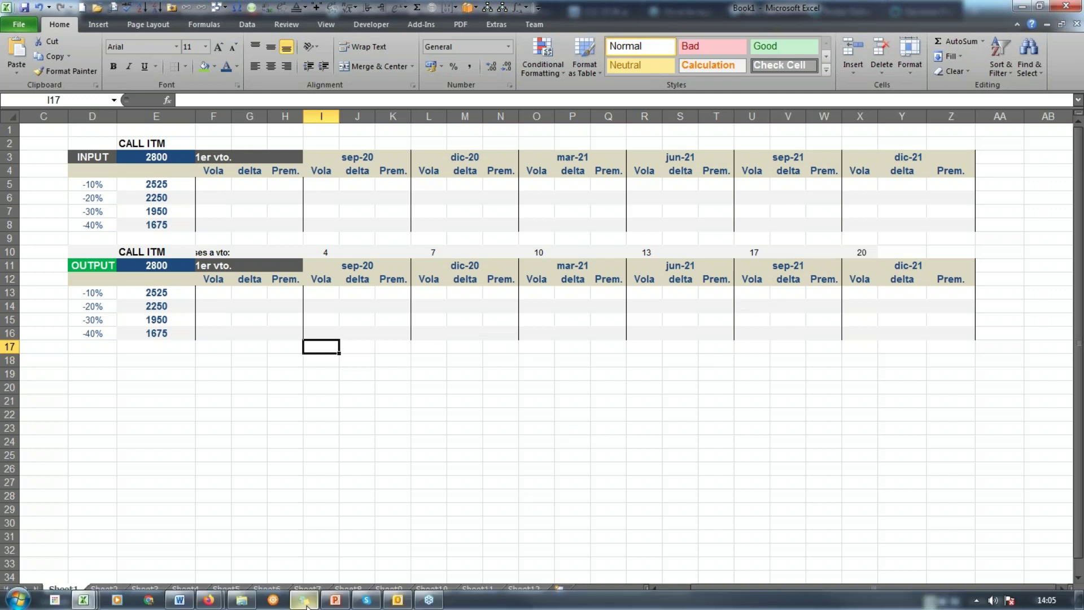
- Switch to the Webinar iBroker 23042020 presentation in PowerPoint and start the slide show from slide 5, El premio de Pippo
{"action": "left_click", "coordinate": [336, 601]}
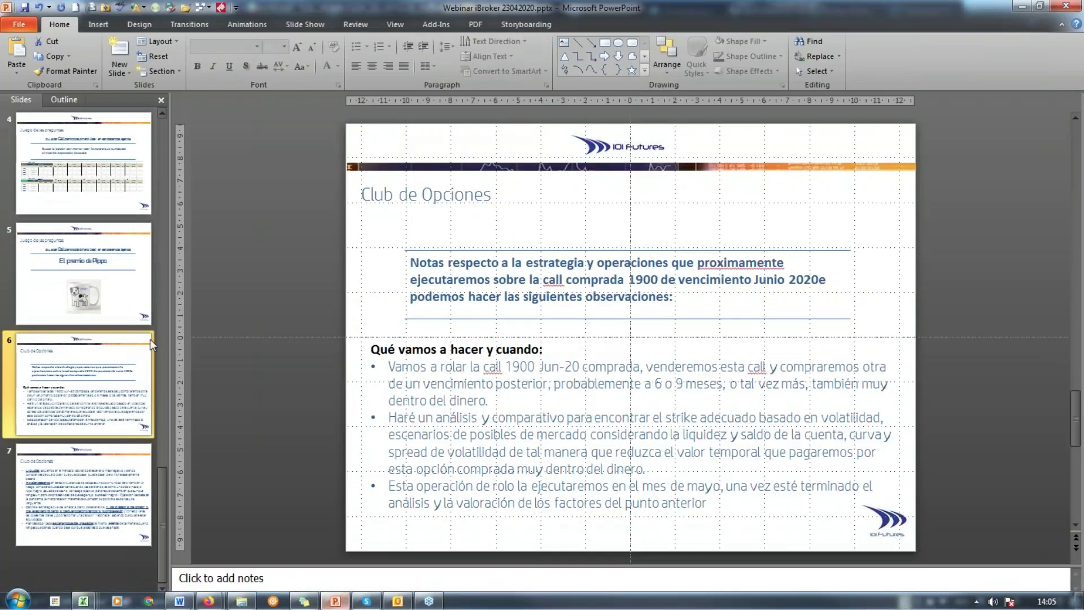
{"action": "left_click", "coordinate": [119, 307]}
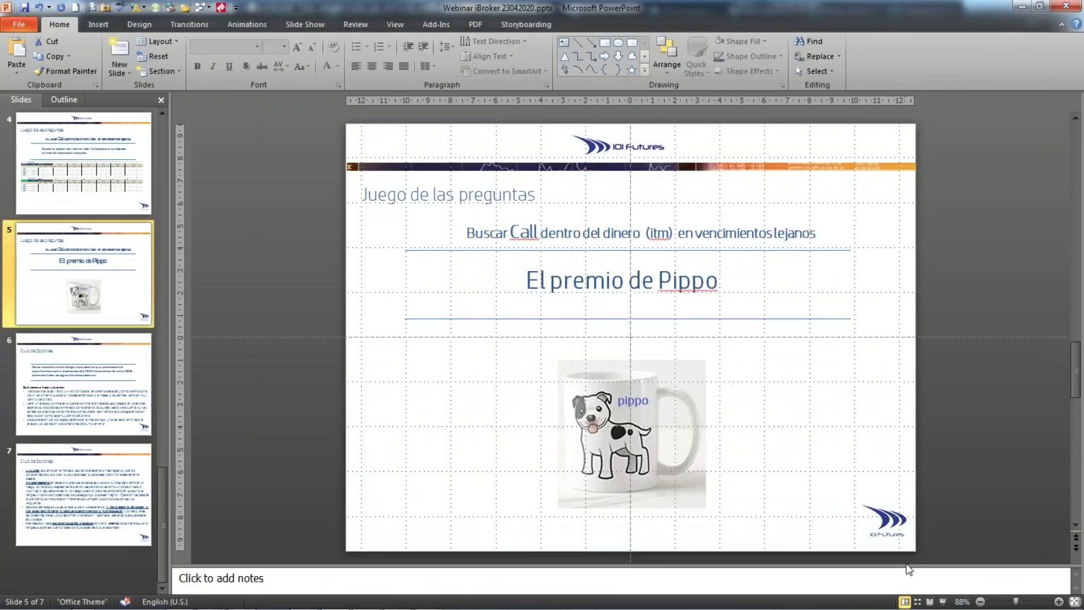
{"action": "left_click", "coordinate": [943, 602]}
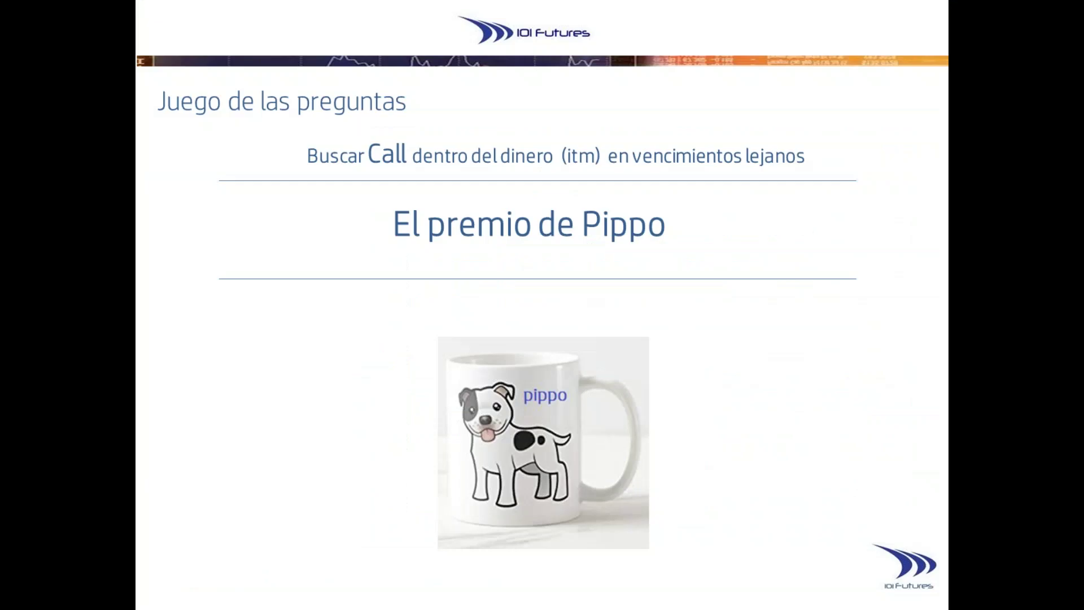